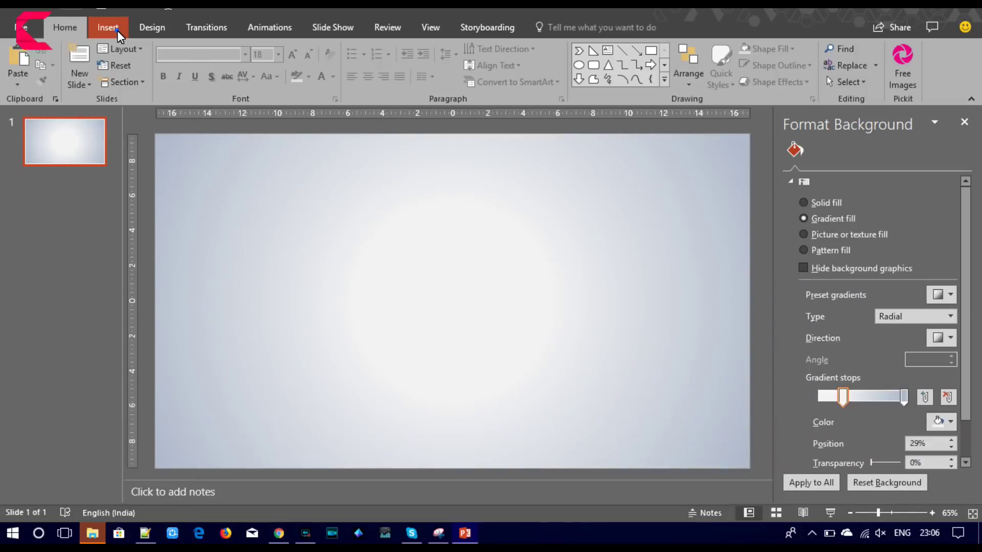
Draw a rounded square near the slide's top-left with no outline and set its height to 6 cm.
{"action": "left_click", "coordinate": [107, 27]}
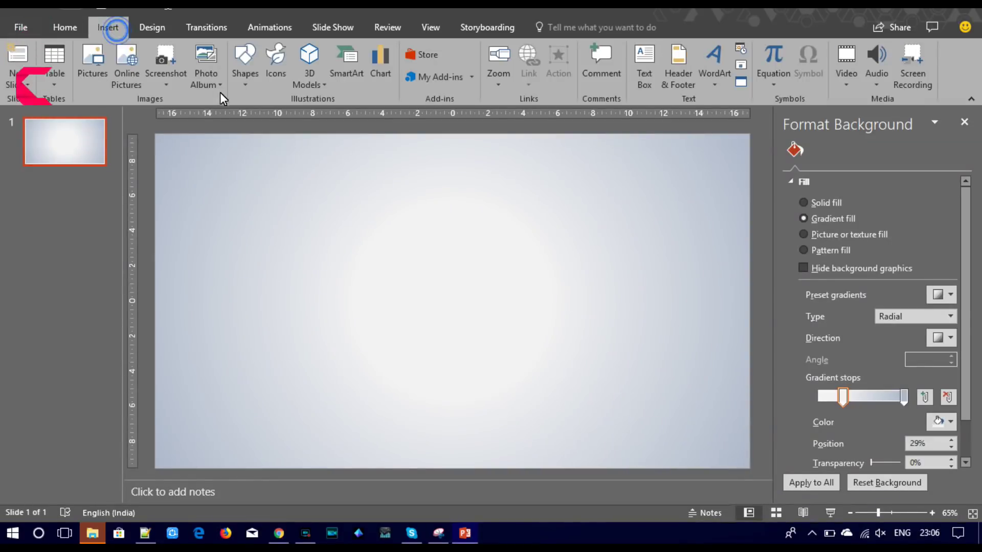
{"action": "left_click", "coordinate": [246, 85]}
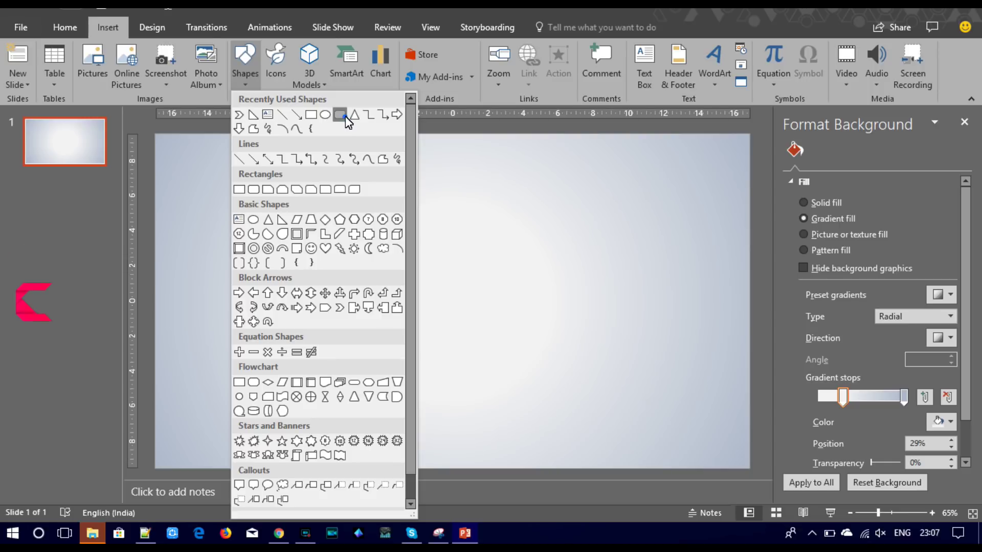
{"action": "left_click", "coordinate": [345, 115]}
{"action": "mouse_move", "coordinate": [212, 205]}
{"action": "left_mouse_down"}
{"action": "mouse_move", "coordinate": [318, 269]}
{"action": "mouse_move", "coordinate": [317, 261]}
{"action": "left_mouse_up"}
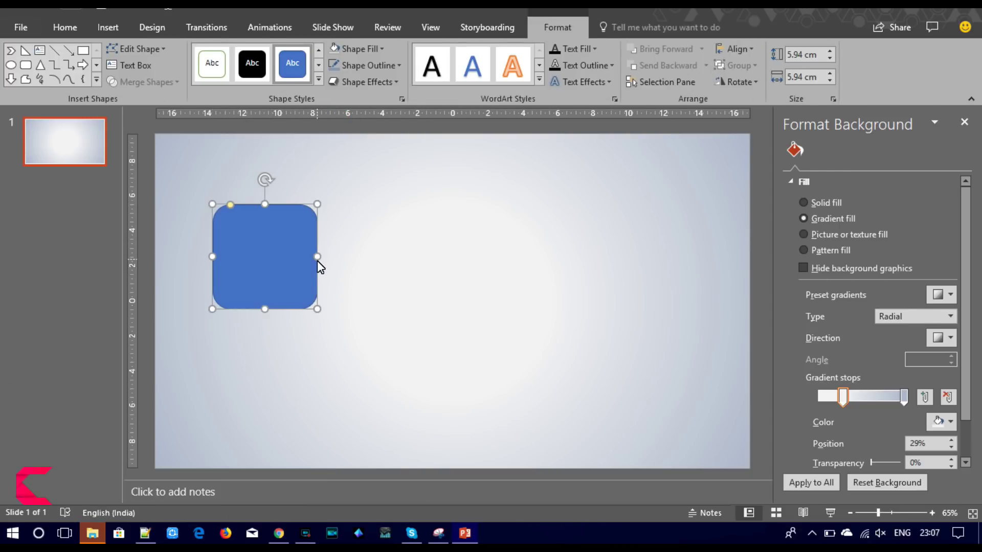
{"action": "left_click", "coordinate": [397, 66]}
{"action": "left_click", "coordinate": [381, 222]}
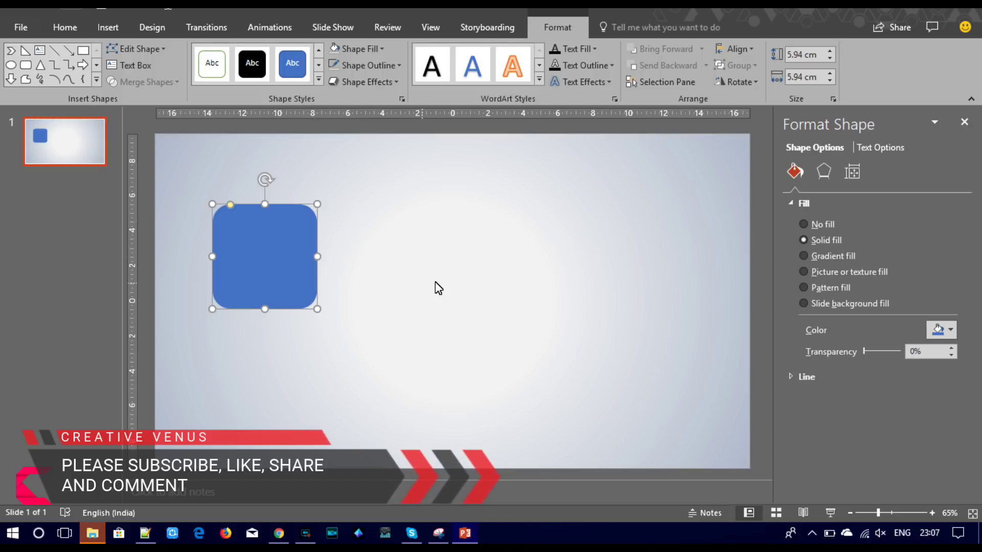
{"action": "left_click", "coordinate": [830, 50]}
Set the square's width to 6 cm and give it a linear gradient fill at 90°.
{"action": "left_click", "coordinate": [828, 72]}
{"action": "left_click", "coordinate": [823, 256]}
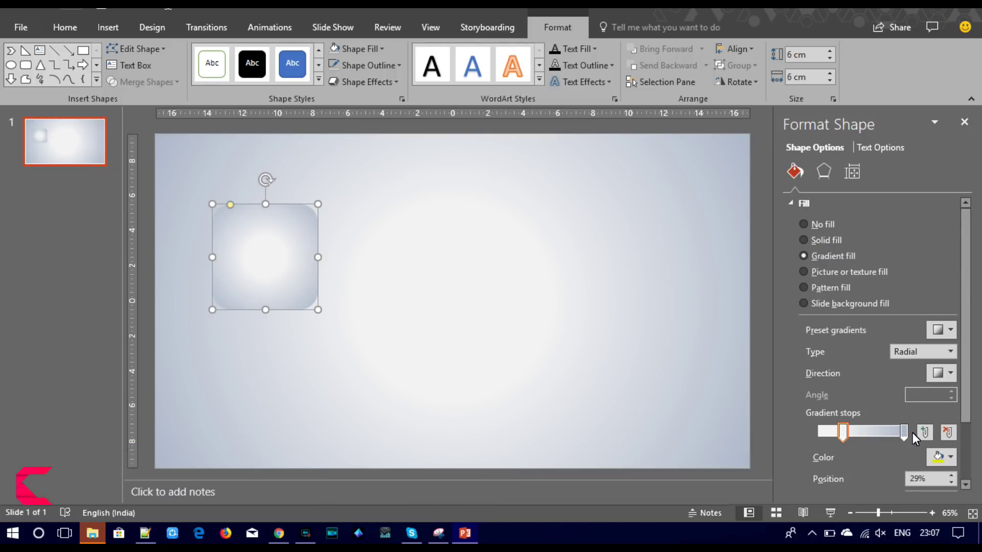
{"action": "left_click", "coordinate": [950, 352]}
{"action": "left_click", "coordinate": [907, 366]}
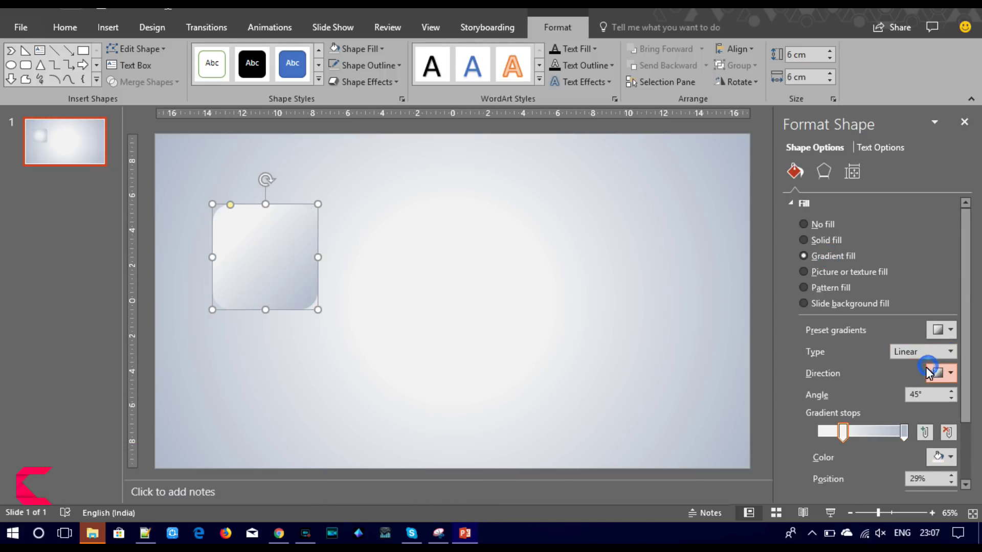
{"action": "left_click", "coordinate": [942, 374]}
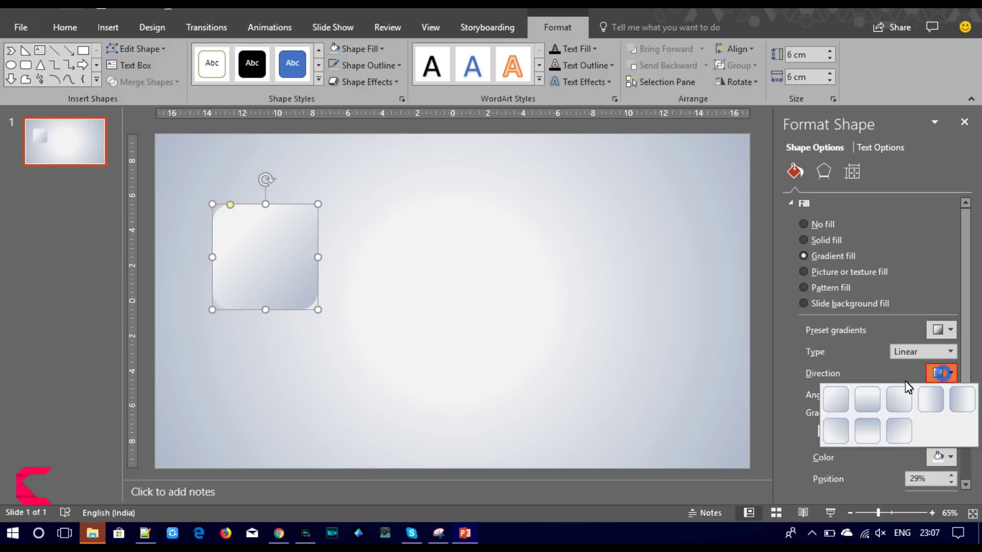
{"action": "left_click", "coordinate": [871, 403]}
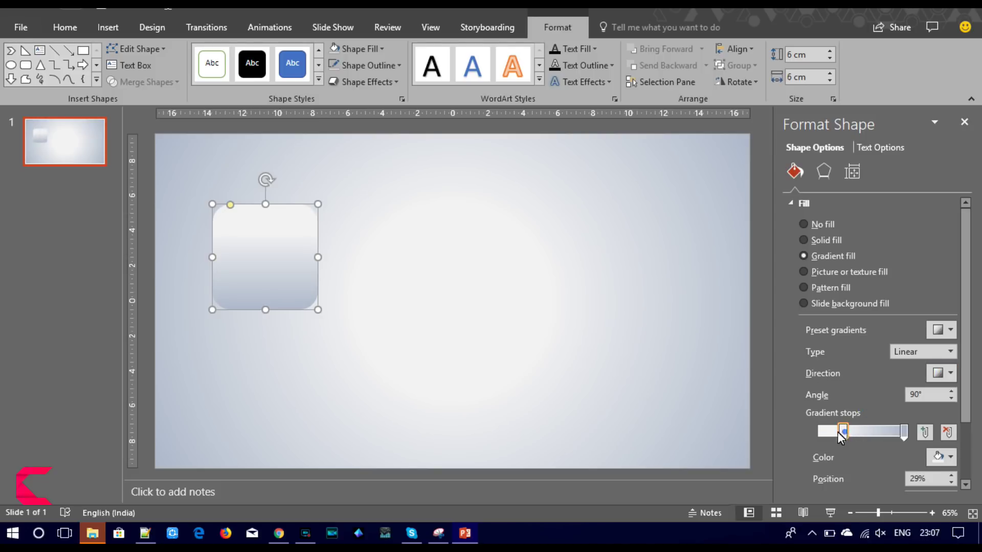
Move the first gradient stop to 0% and colour it dark blue.
{"action": "left_click_drag", "start_coordinate": [842, 432], "coordinate": [818, 434]}
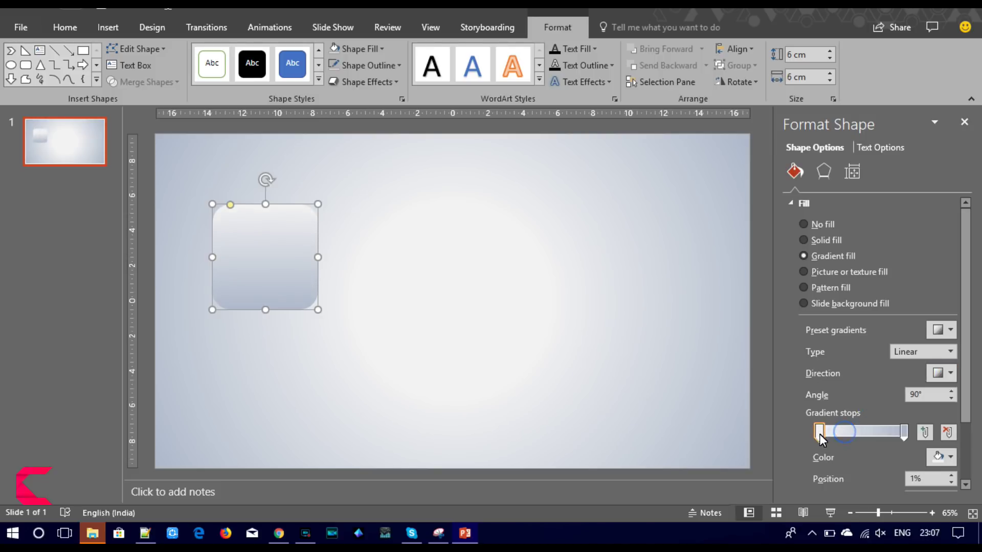
{"action": "left_click", "coordinate": [944, 458]}
{"action": "left_click", "coordinate": [902, 426]}
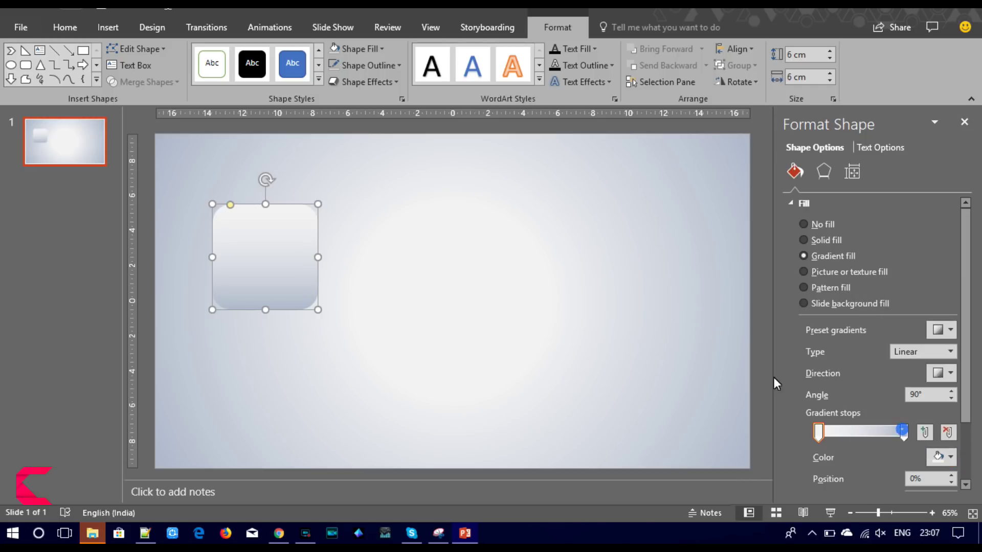
{"action": "left_click", "coordinate": [402, 137]}
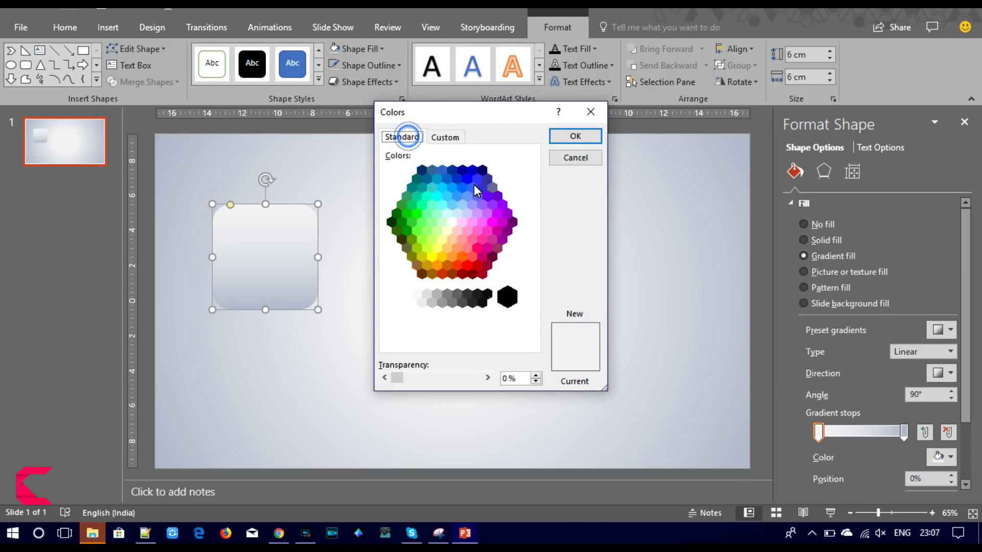
{"action": "left_click", "coordinate": [475, 178]}
{"action": "left_click", "coordinate": [471, 174]}
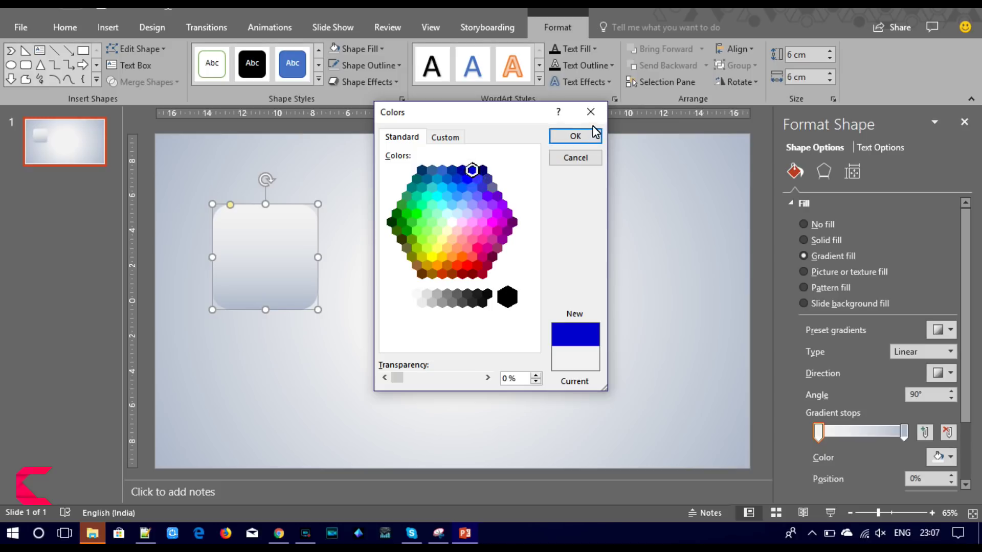
{"action": "left_click", "coordinate": [576, 137]}
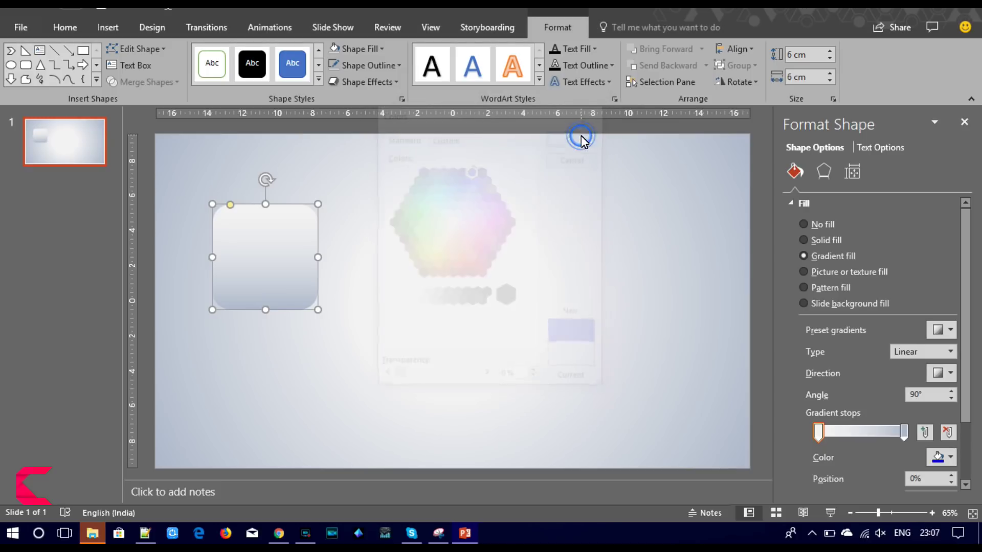
Colour the 100% end gradient stop bright blue.
{"action": "left_click", "coordinate": [903, 432]}
{"action": "left_click", "coordinate": [941, 456]}
{"action": "left_click", "coordinate": [898, 427]}
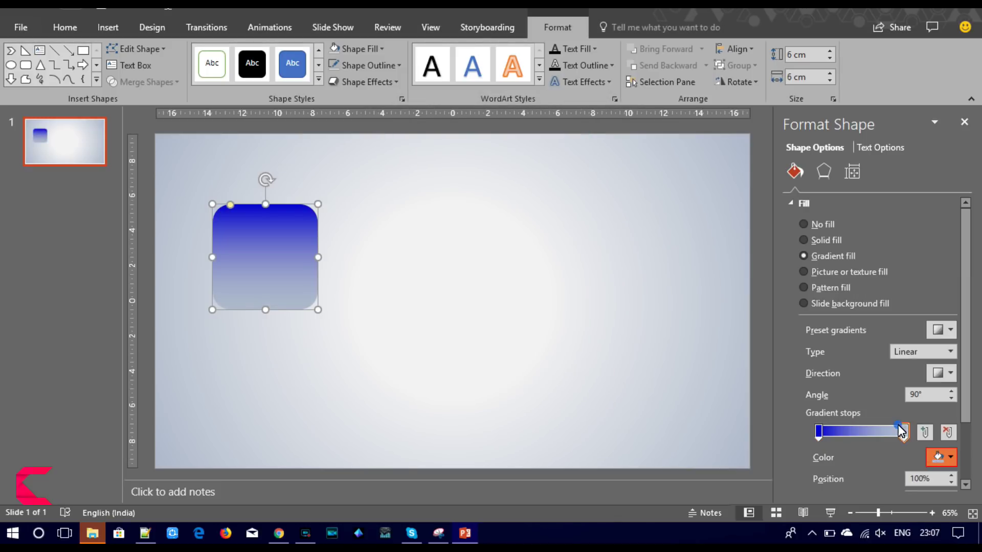
{"action": "left_click", "coordinate": [402, 137]}
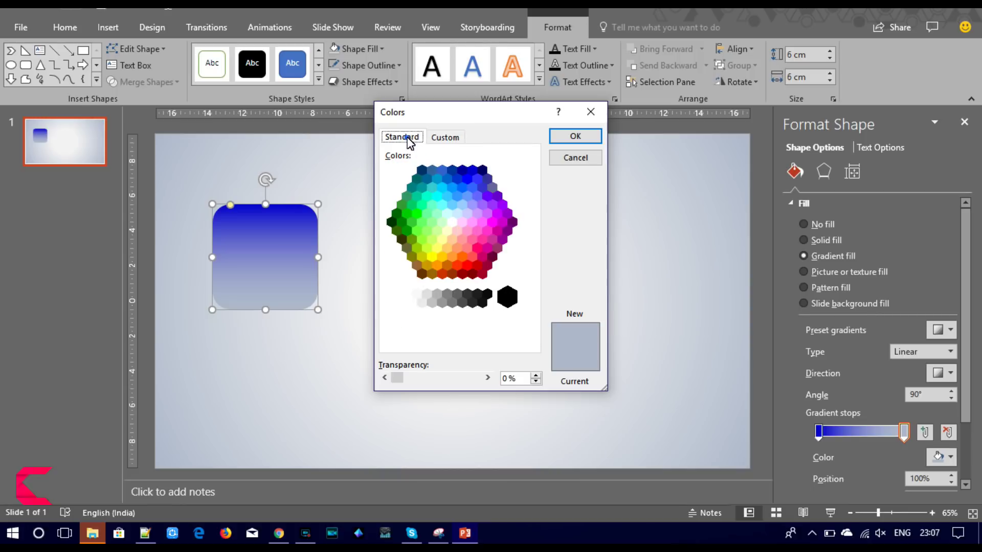
{"action": "left_click", "coordinate": [462, 189]}
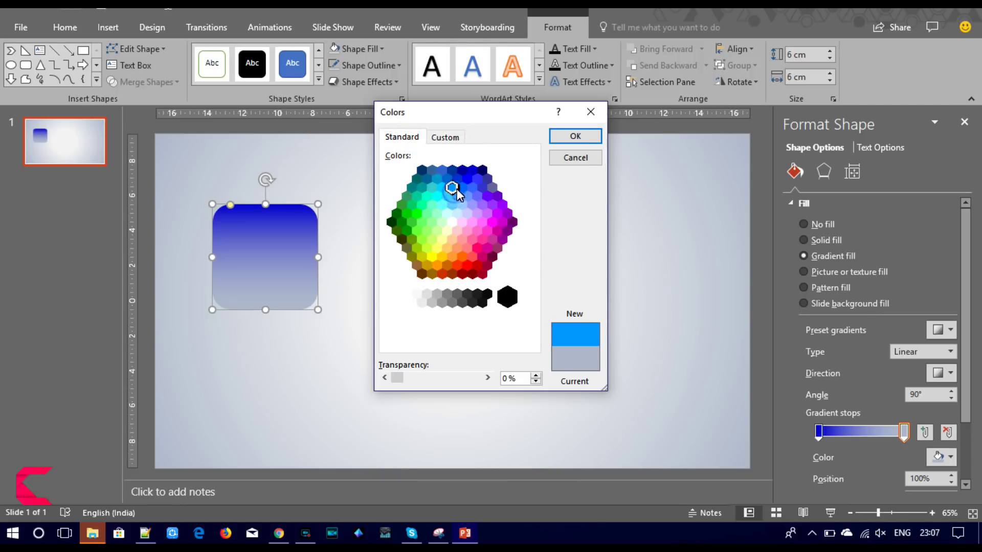
{"action": "left_click", "coordinate": [575, 136]}
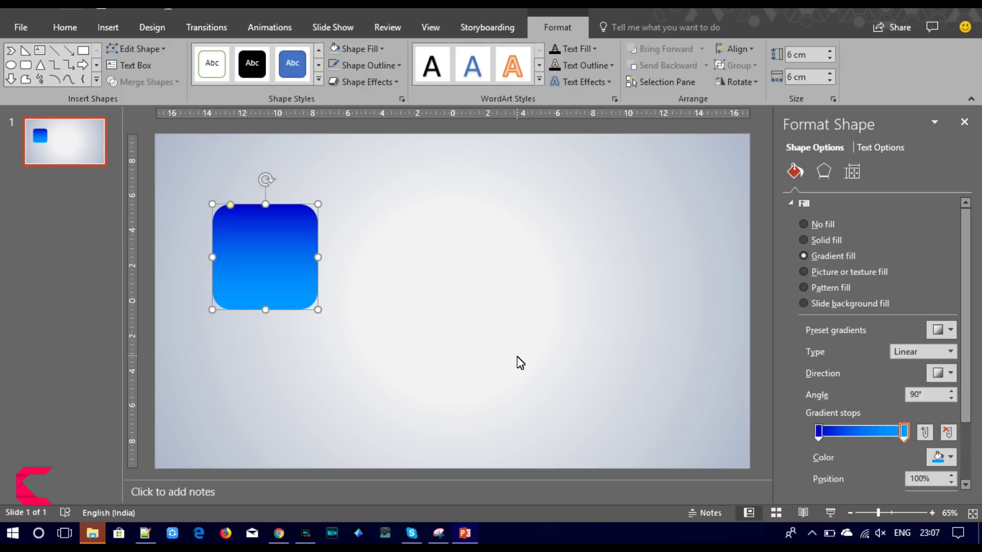
Add gradient stops at 11%, 39% and 70%, and make the last stop dark blue.
{"action": "left_click", "coordinate": [828, 431]}
{"action": "left_click", "coordinate": [852, 431]}
{"action": "left_click", "coordinate": [878, 433]}
{"action": "left_click", "coordinate": [903, 432]}
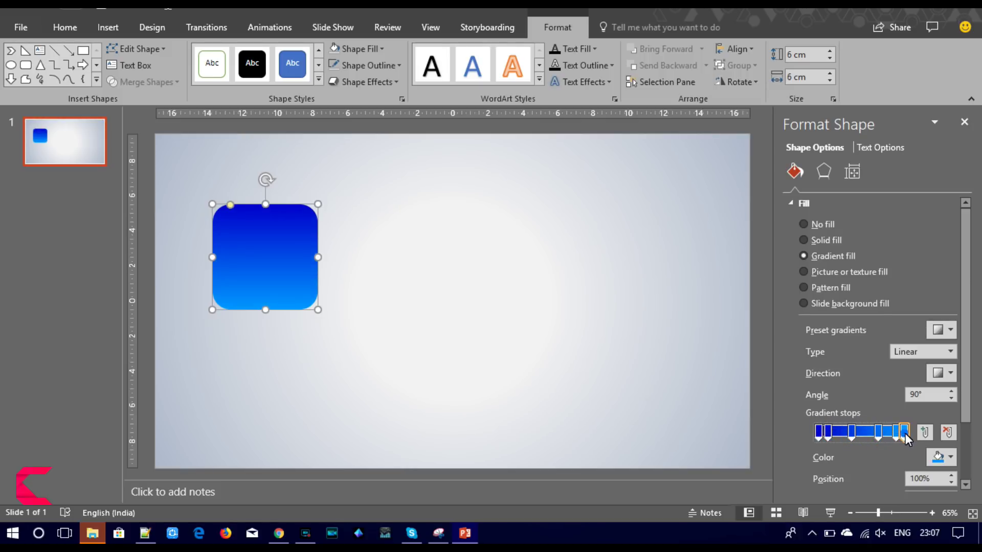
{"action": "left_click", "coordinate": [935, 455]}
{"action": "left_click", "coordinate": [886, 412]}
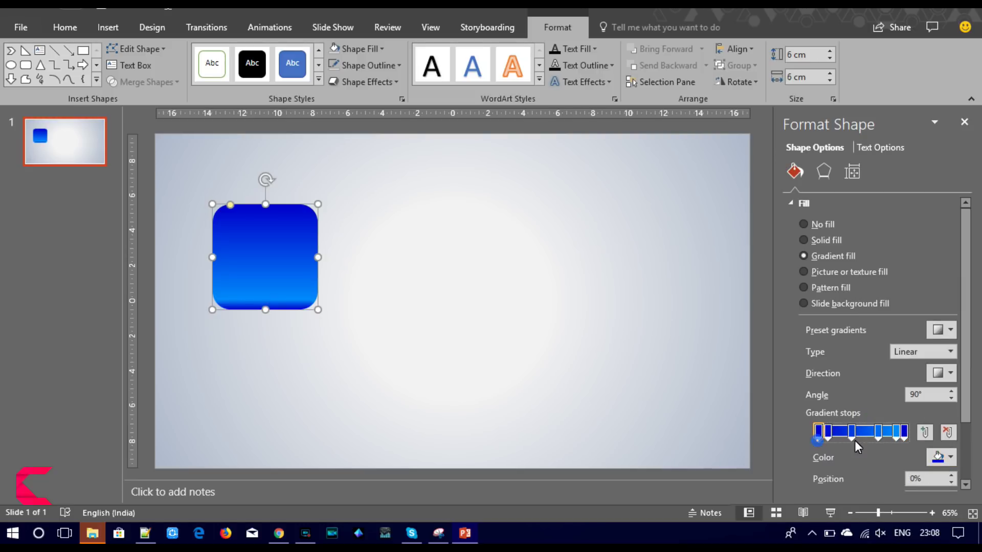
Colour the 91% gradient stop blue and the 11% stop a recent blue.
{"action": "left_click", "coordinate": [895, 439]}
{"action": "left_click", "coordinate": [951, 462]}
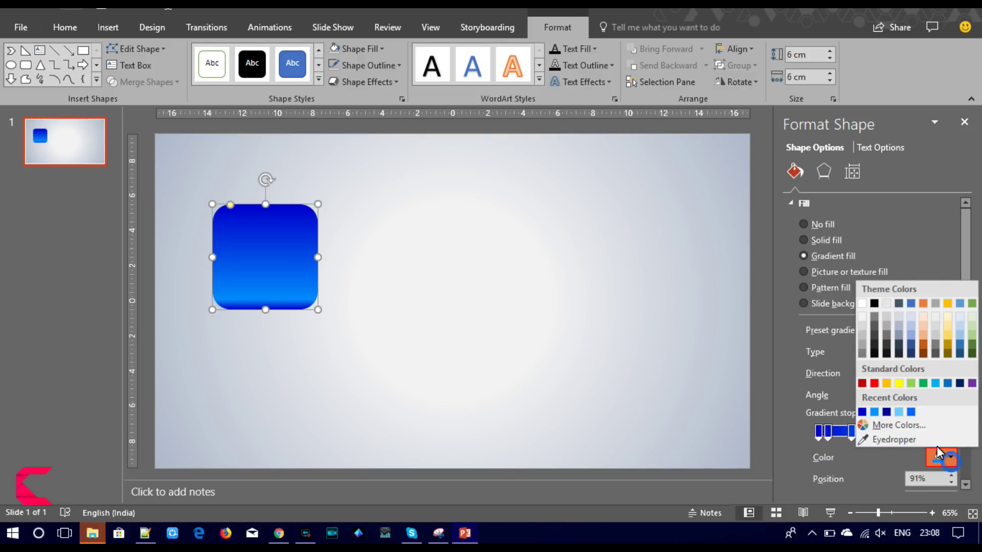
{"action": "left_click", "coordinate": [905, 421]}
{"action": "left_click", "coordinate": [407, 137]}
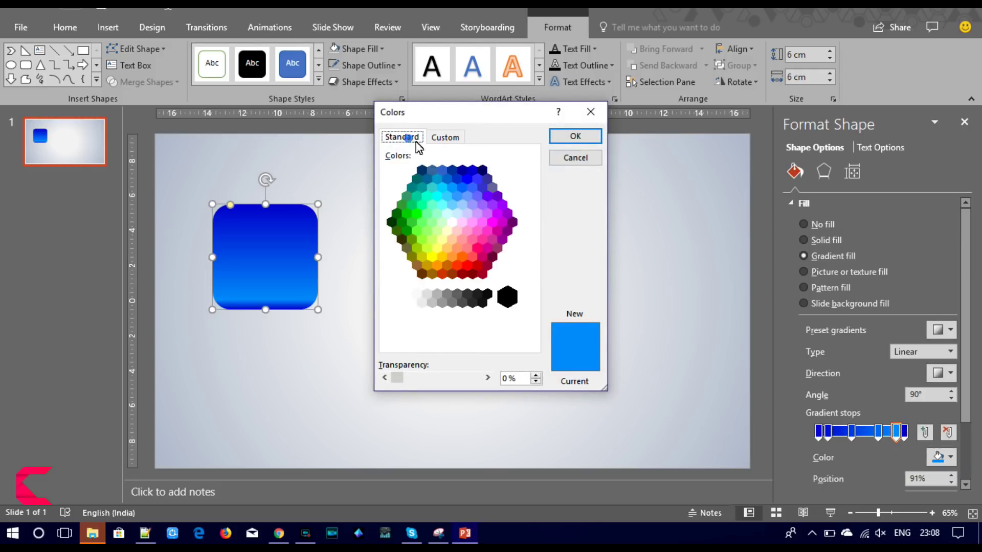
{"action": "left_click", "coordinate": [461, 187]}
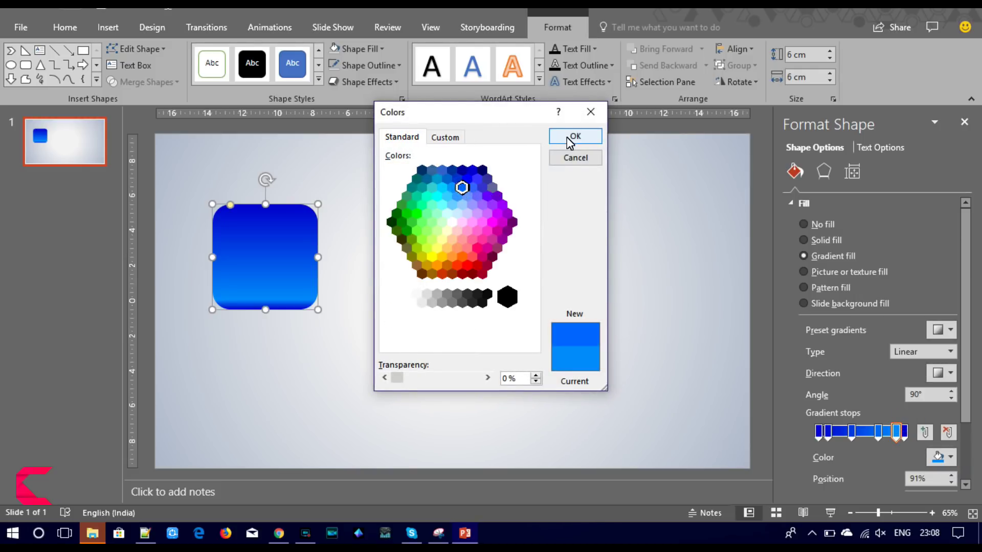
{"action": "left_click", "coordinate": [574, 136]}
{"action": "left_click", "coordinate": [827, 432]}
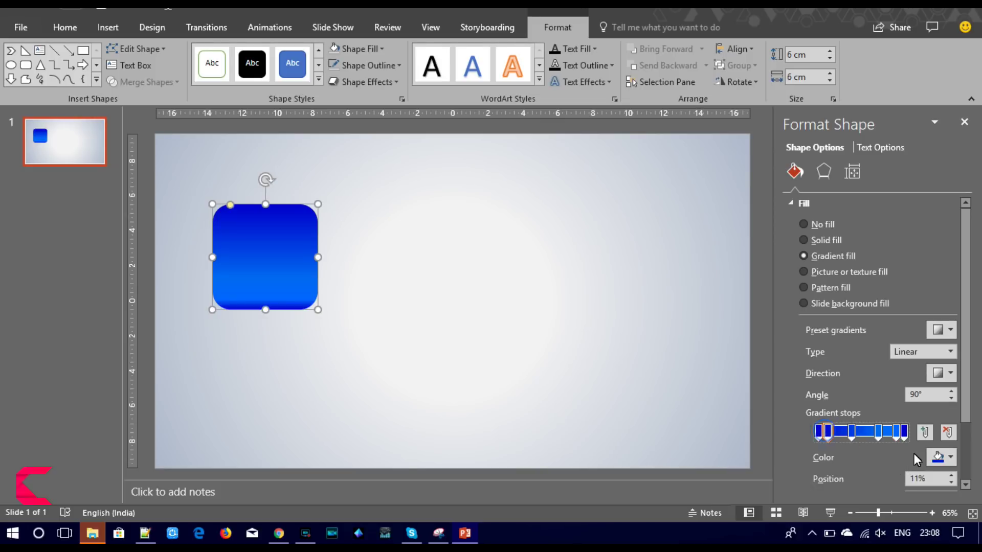
{"action": "left_click", "coordinate": [935, 457]}
{"action": "left_click", "coordinate": [864, 412]}
Make the 39% and 70% gradient stops light blue.
{"action": "left_click", "coordinate": [851, 432]}
{"action": "left_click", "coordinate": [941, 457]}
{"action": "left_click", "coordinate": [892, 428]}
{"action": "left_click", "coordinate": [407, 139]}
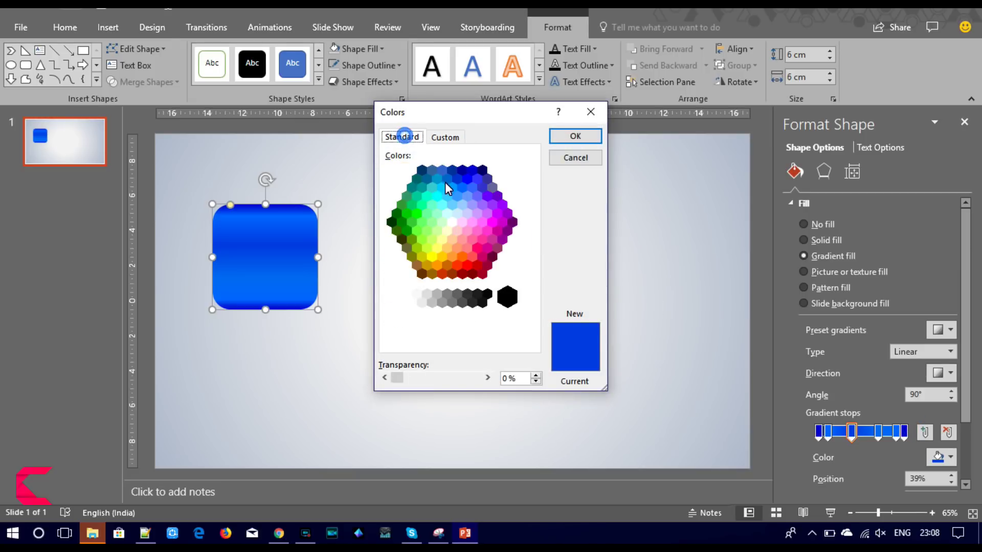
{"action": "left_click", "coordinate": [451, 204]}
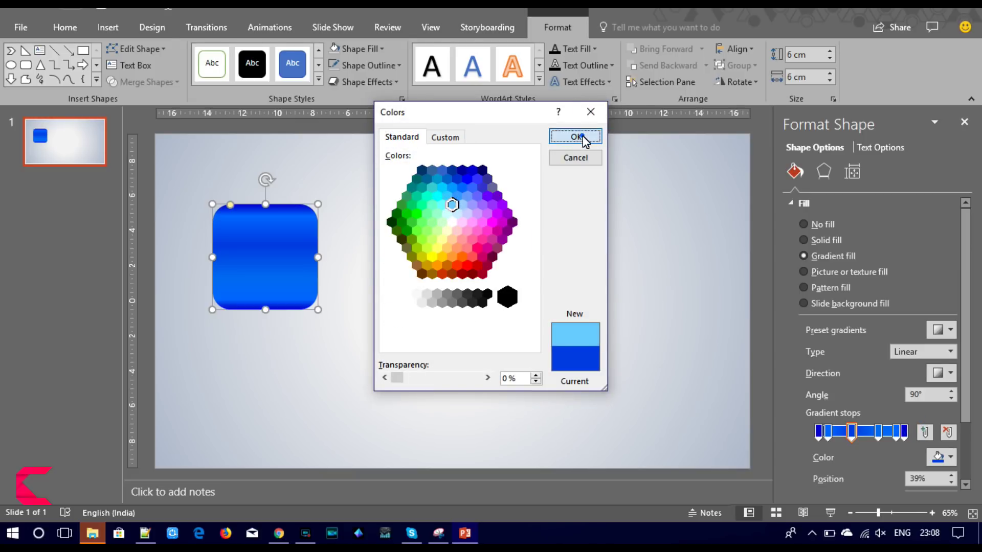
{"action": "left_click", "coordinate": [575, 136]}
{"action": "left_click", "coordinate": [880, 433]}
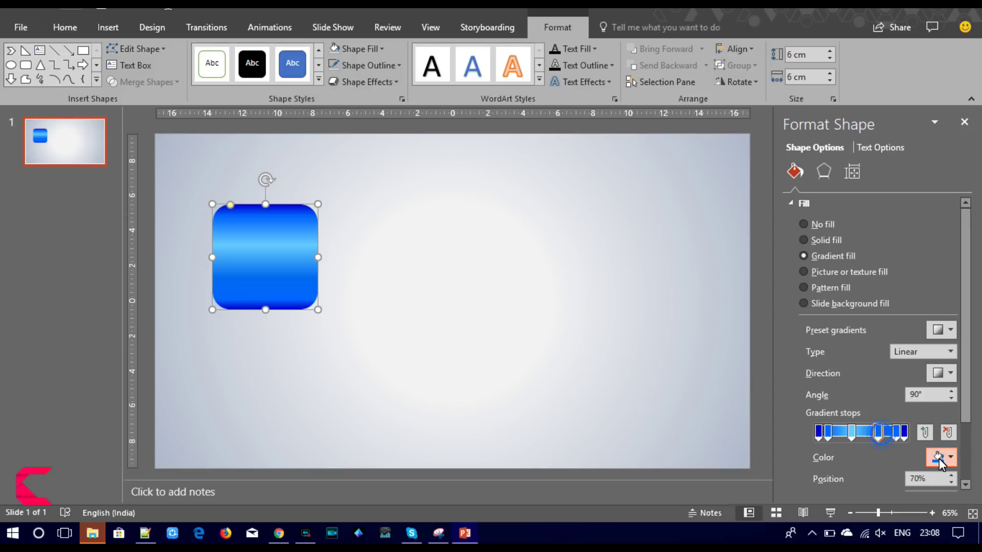
{"action": "left_click", "coordinate": [943, 457]}
{"action": "left_click", "coordinate": [861, 412]}
{"action": "left_click", "coordinate": [827, 433]}
Shift the middle gradient stops to widen the light band and recolour the middle stop brighter cyan.
{"action": "left_click_drag", "start_coordinate": [895, 436], "coordinate": [831, 435]}
{"action": "left_click", "coordinate": [882, 436]}
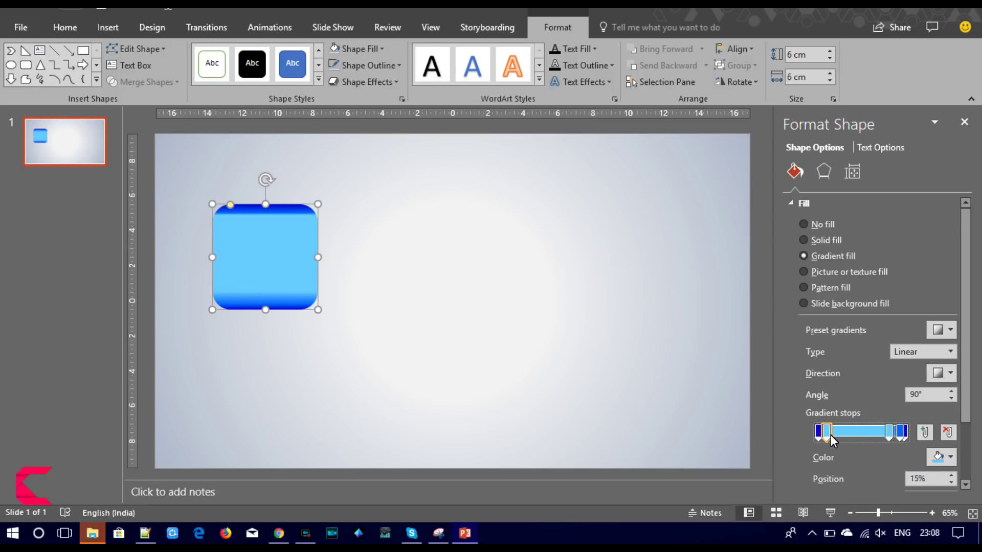
{"action": "left_click_drag", "start_coordinate": [830, 435], "coordinate": [839, 436]}
{"action": "left_click", "coordinate": [930, 459]}
{"action": "left_click", "coordinate": [891, 420]}
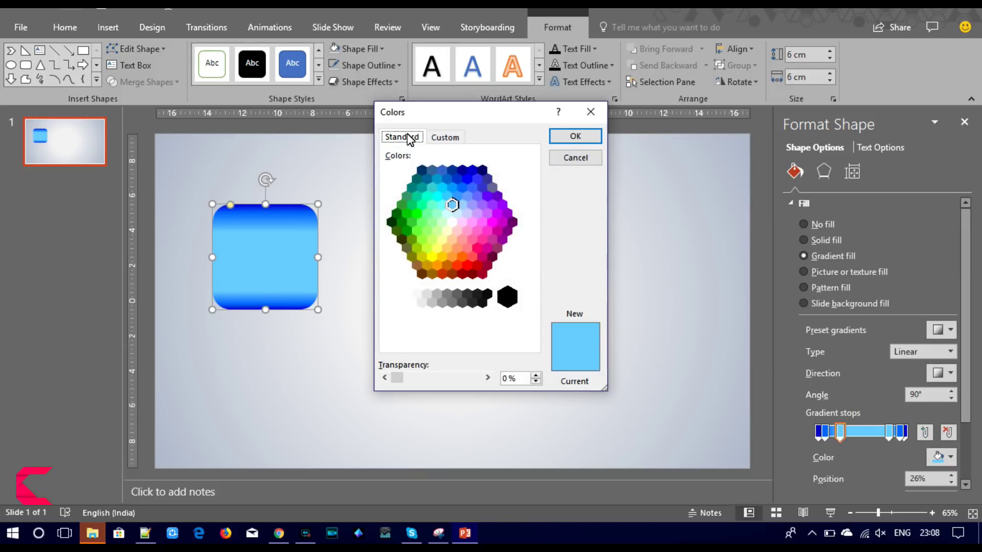
{"action": "left_click", "coordinate": [447, 196]}
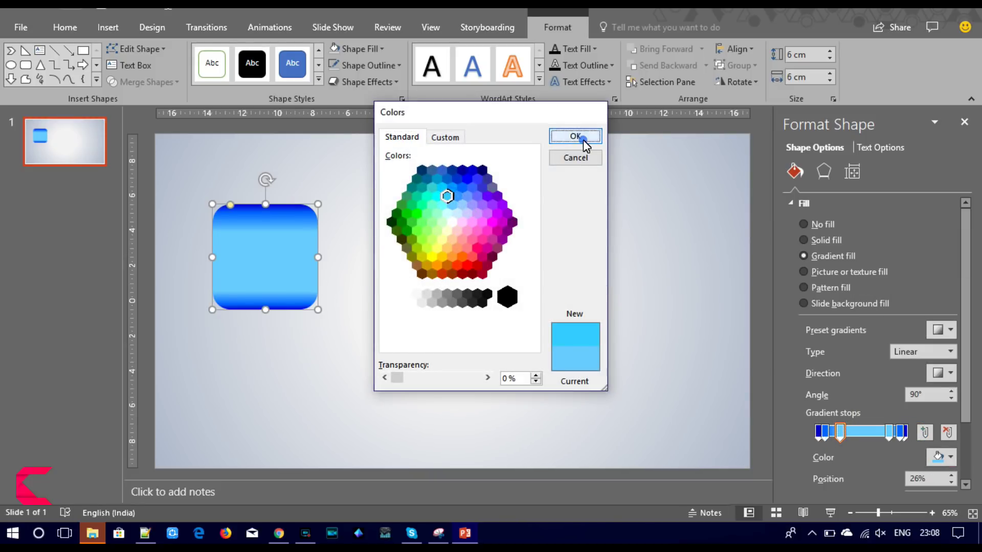
{"action": "left_click", "coordinate": [583, 137]}
Give the 83% stop a recent colour and move the 95% stop to 91%.
{"action": "left_click", "coordinate": [884, 438]}
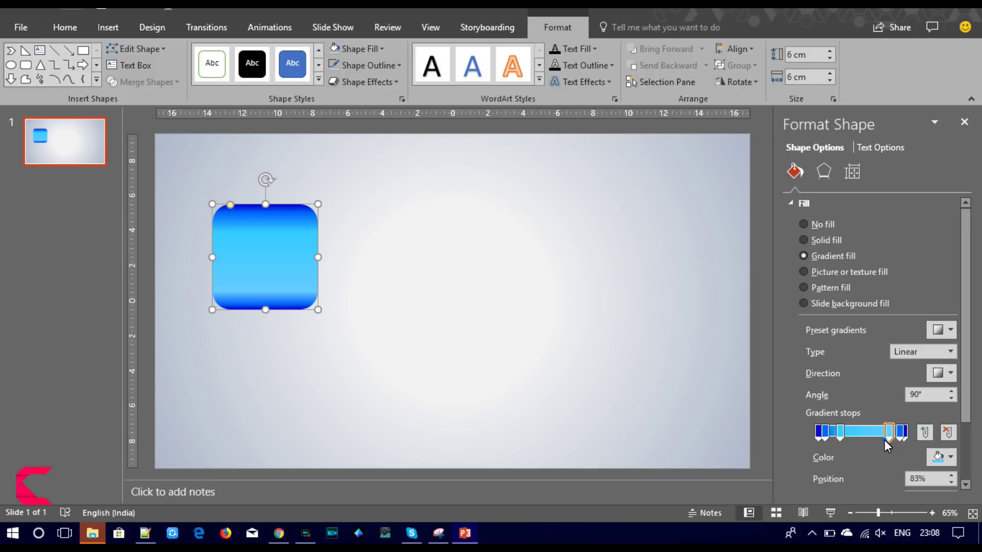
{"action": "left_click", "coordinate": [933, 461]}
{"action": "left_click", "coordinate": [863, 413]}
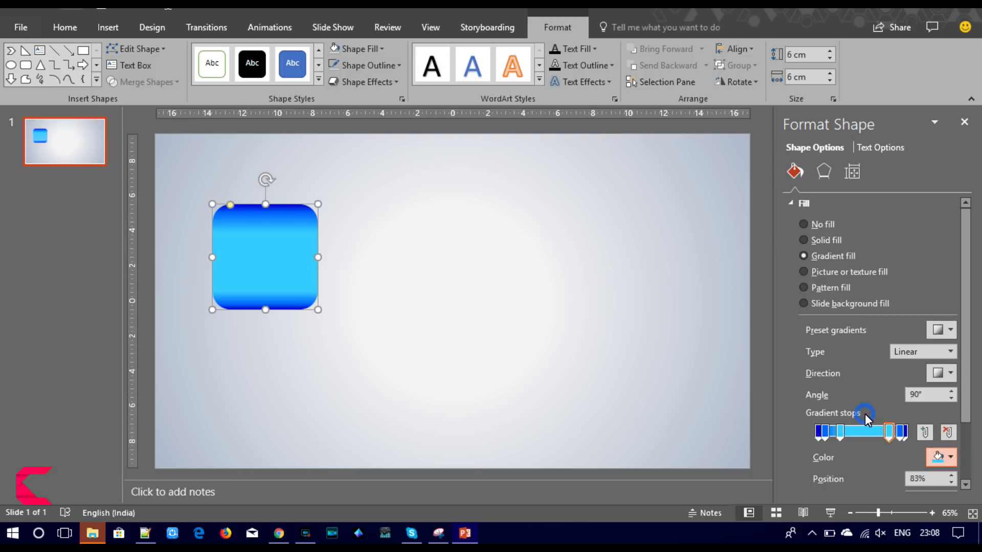
{"action": "left_click", "coordinate": [897, 435]}
{"action": "left_click_drag", "start_coordinate": [896, 439], "coordinate": [894, 440]}
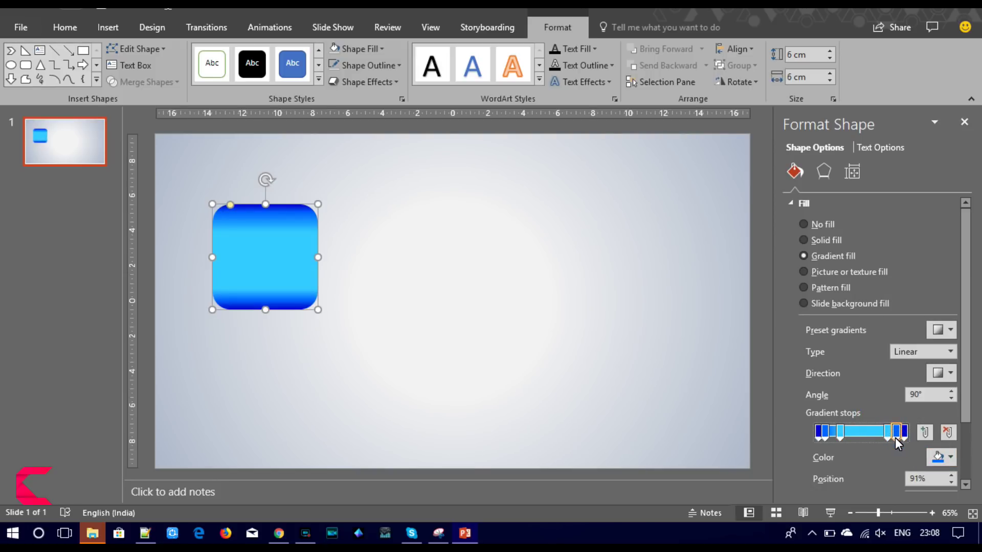
Make the 0% stop dark blue and nudge the second stop to 9%.
{"action": "left_click", "coordinate": [905, 435]}
{"action": "left_click", "coordinate": [937, 456]}
{"action": "left_click", "coordinate": [801, 442]}
{"action": "left_click", "coordinate": [817, 431]}
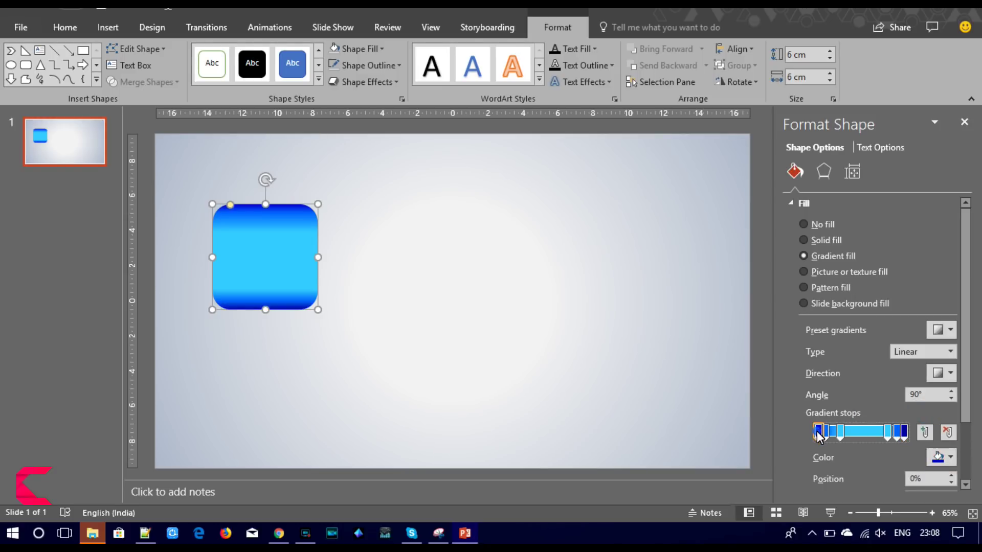
{"action": "left_click", "coordinate": [950, 460]}
{"action": "left_click", "coordinate": [862, 414]}
{"action": "mouse_move", "coordinate": [826, 433]}
{"action": "left_mouse_down"}
{"action": "mouse_move", "coordinate": [895, 437]}
{"action": "mouse_move", "coordinate": [837, 434]}
{"action": "mouse_move", "coordinate": [891, 437]}
{"action": "mouse_move", "coordinate": [725, 246]}
{"action": "left_mouse_up"}
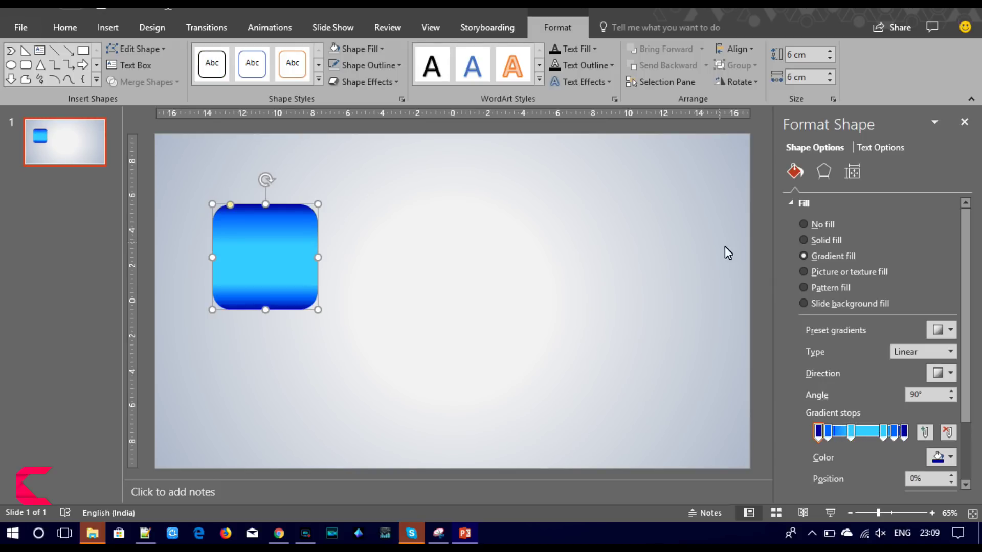
Apply an outer drop shadow to the square with 30 pt blur and 100% size.
{"action": "left_click", "coordinate": [817, 175]}
{"action": "left_click", "coordinate": [941, 225]}
{"action": "left_click", "coordinate": [862, 324]}
{"action": "left_click_drag", "start_coordinate": [857, 307], "coordinate": [869, 307]}
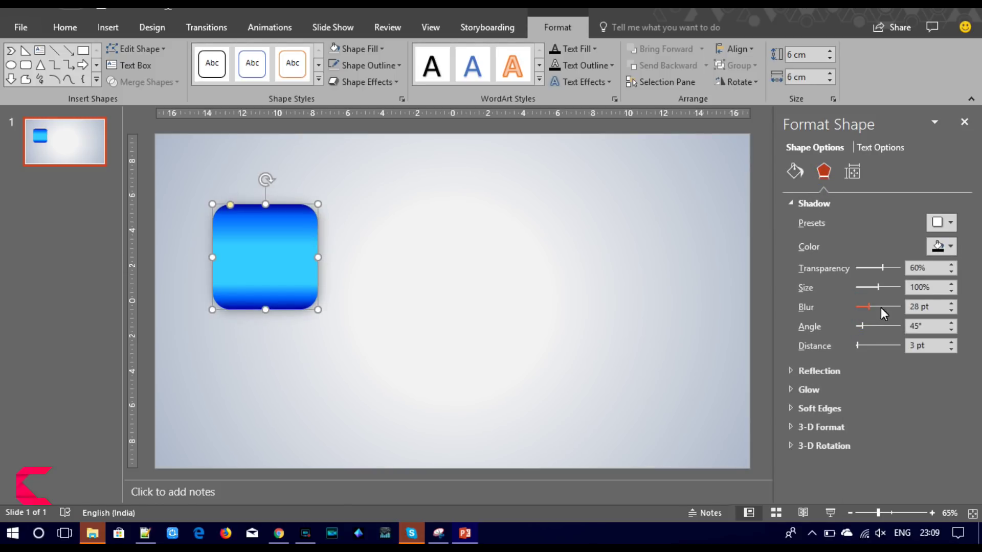
{"action": "left_click", "coordinate": [951, 304]}
{"action": "left_click", "coordinate": [951, 304]}
{"action": "left_click", "coordinate": [950, 284]}
{"action": "left_click", "coordinate": [951, 291]}
Duplicate the shadowed square to the right of the original.
{"action": "left_click", "coordinate": [399, 315]}
{"action": "left_click", "coordinate": [254, 263]}
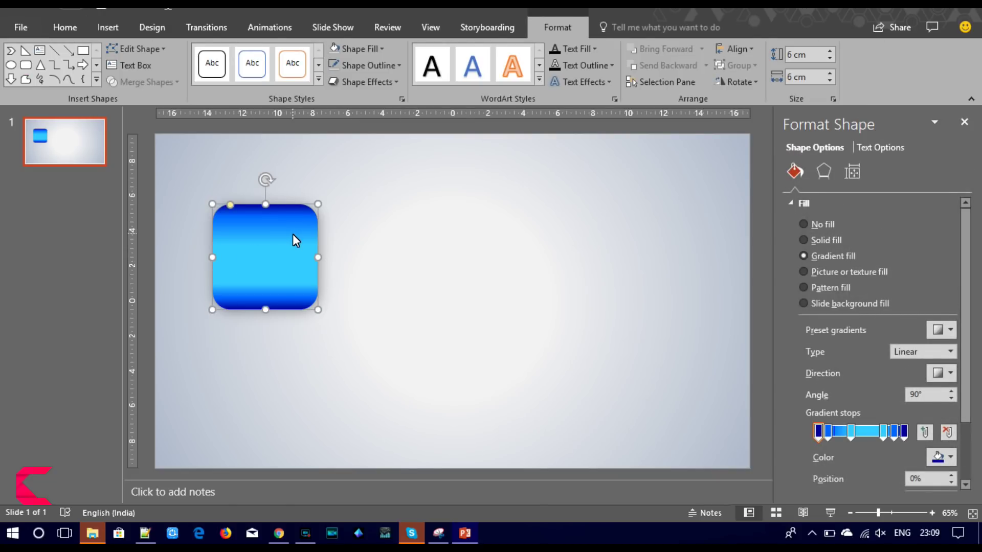
{"action": "left_click_drag", "start_coordinate": [293, 235], "coordinate": [400, 234]}
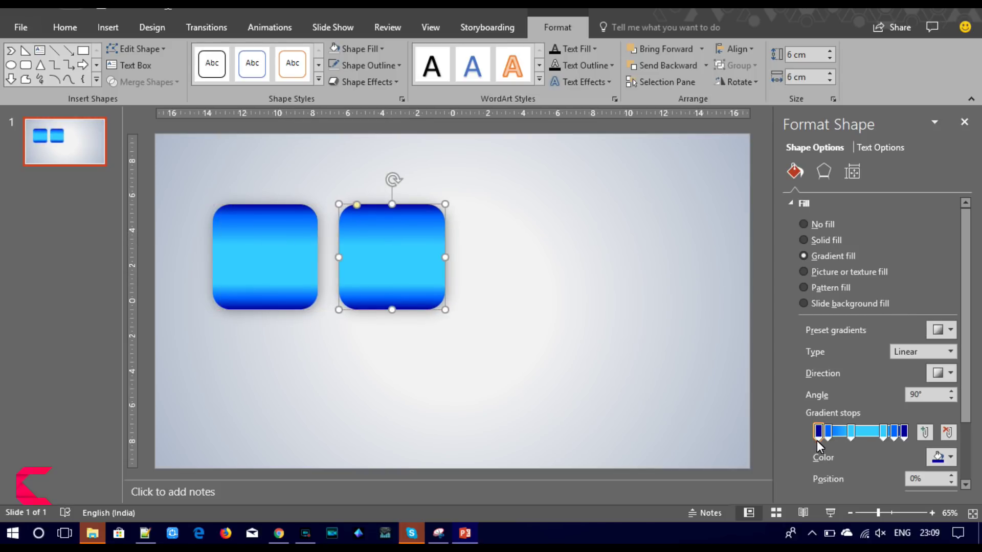
Recolour the copy's first stop light, last stop white and 89% stop grey.
{"action": "left_click", "coordinate": [940, 457]}
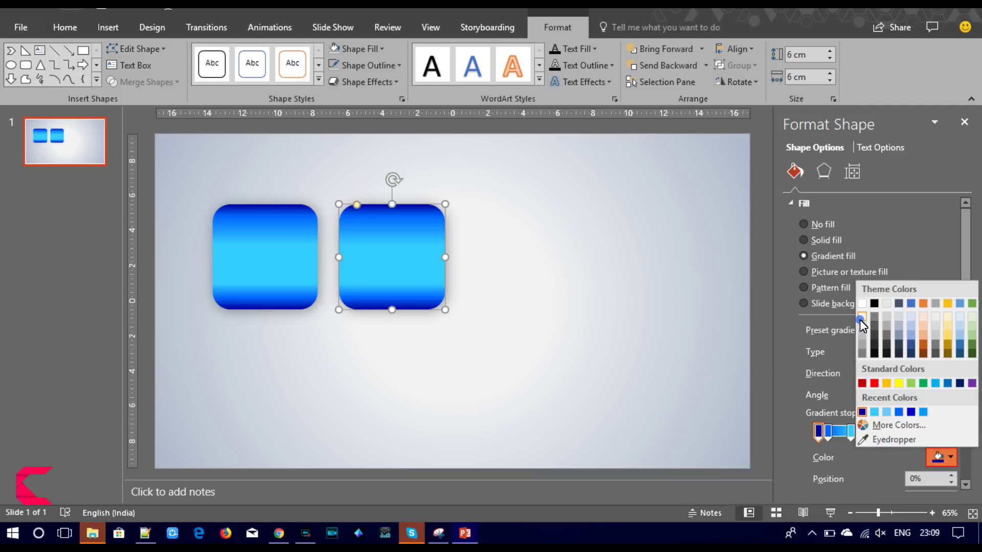
{"action": "left_click", "coordinate": [860, 322]}
{"action": "left_click", "coordinate": [908, 435]}
{"action": "left_click", "coordinate": [943, 458]}
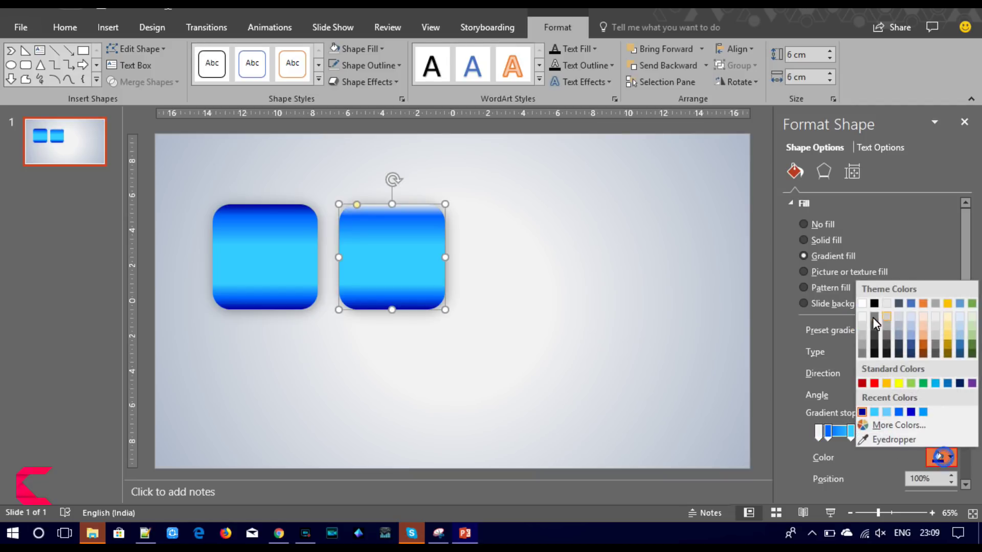
{"action": "left_click", "coordinate": [816, 303]}
{"action": "left_click", "coordinate": [891, 432]}
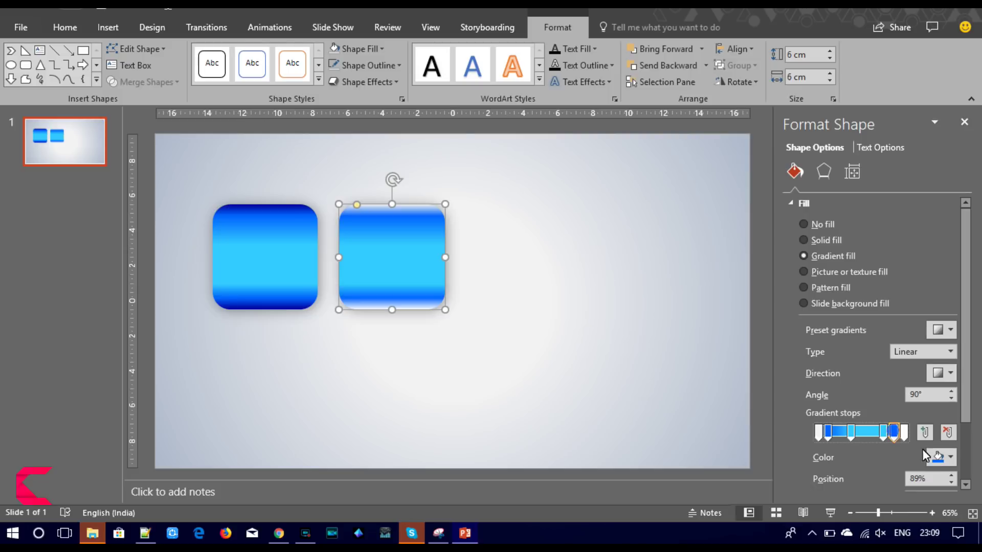
{"action": "left_click", "coordinate": [950, 459]}
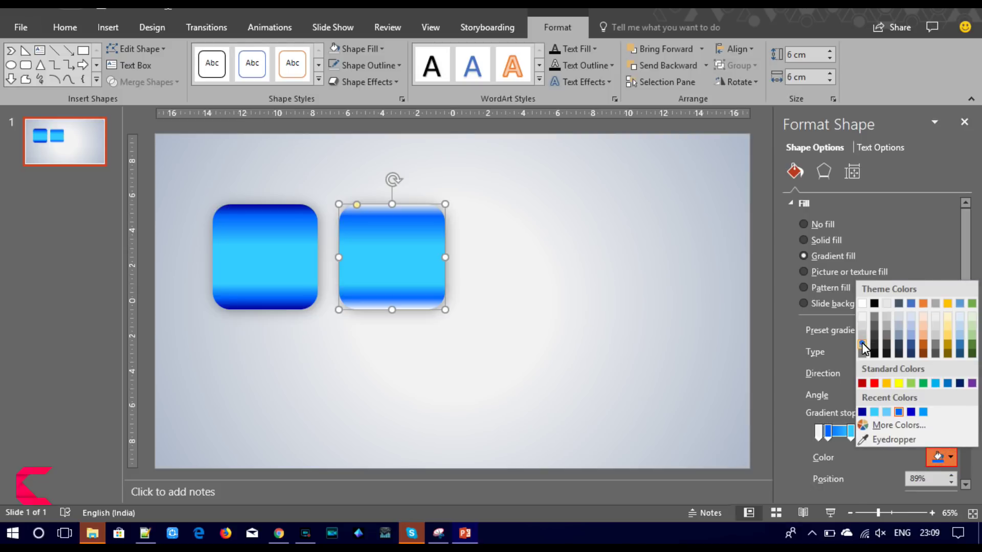
{"action": "left_click", "coordinate": [861, 343]}
Make the 11% stop grey and the 38% and 76% stops light.
{"action": "left_click", "coordinate": [827, 432]}
{"action": "left_click", "coordinate": [936, 457]}
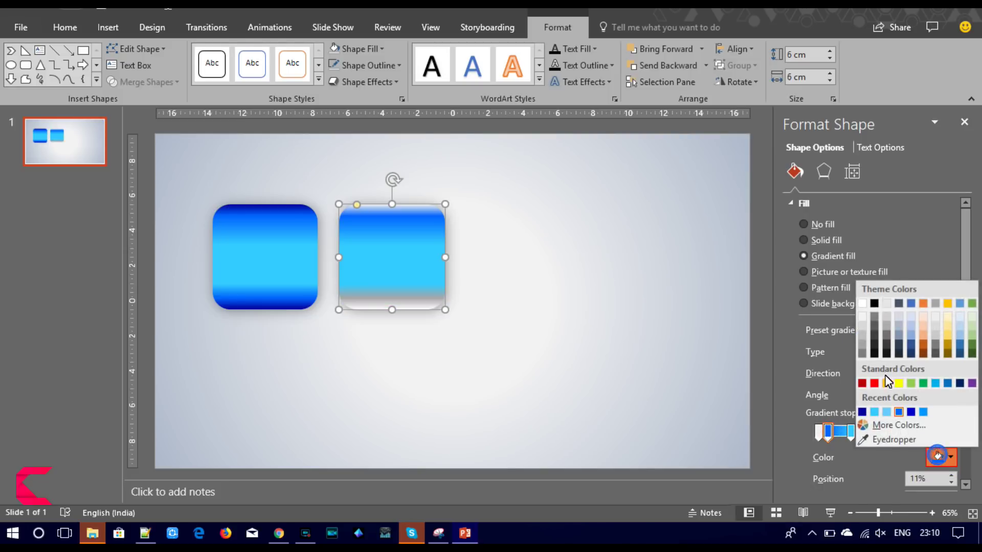
{"action": "left_click", "coordinate": [861, 336]}
{"action": "left_click", "coordinate": [852, 433]}
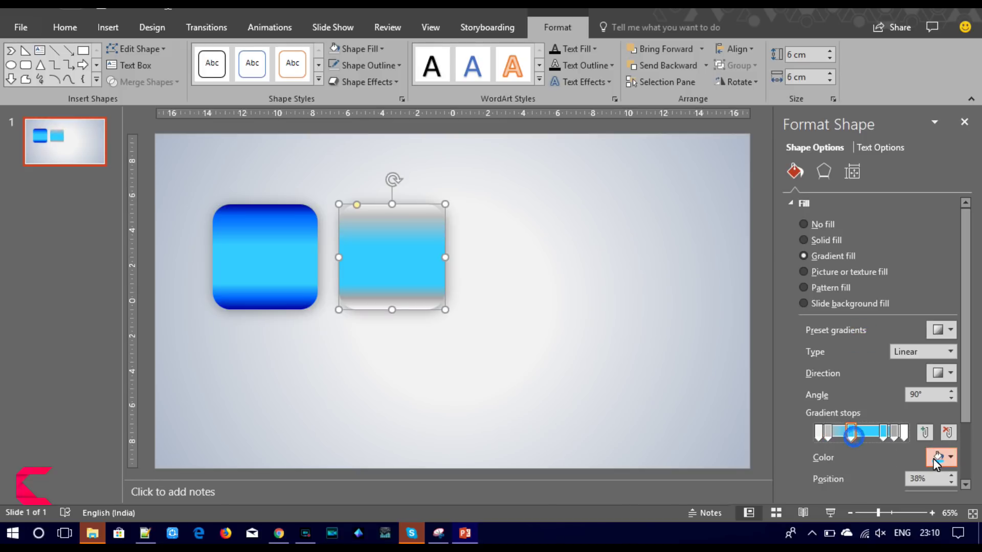
{"action": "left_click", "coordinate": [938, 458]}
{"action": "left_click", "coordinate": [860, 320]}
{"action": "left_click", "coordinate": [883, 432]}
{"action": "left_click", "coordinate": [946, 459]}
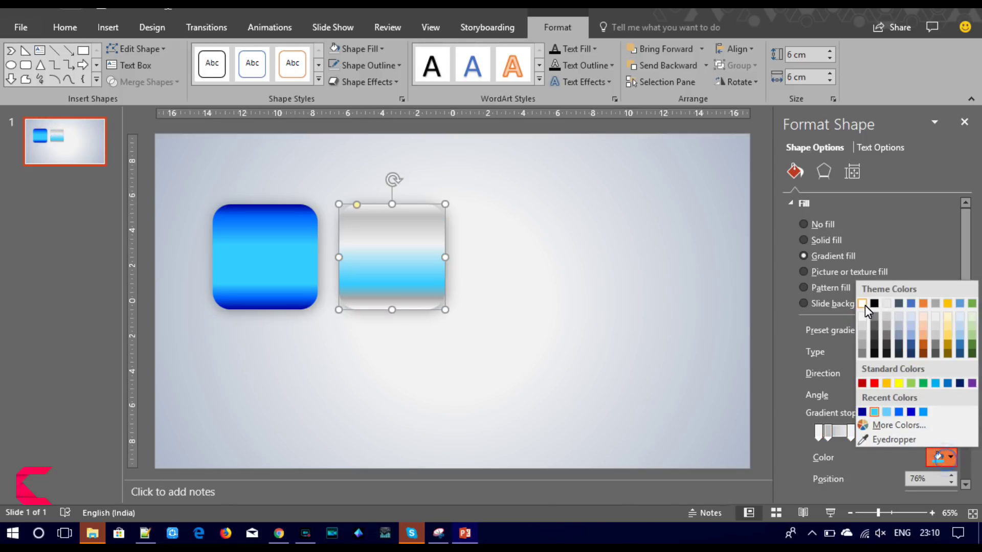
{"action": "left_click", "coordinate": [864, 305]}
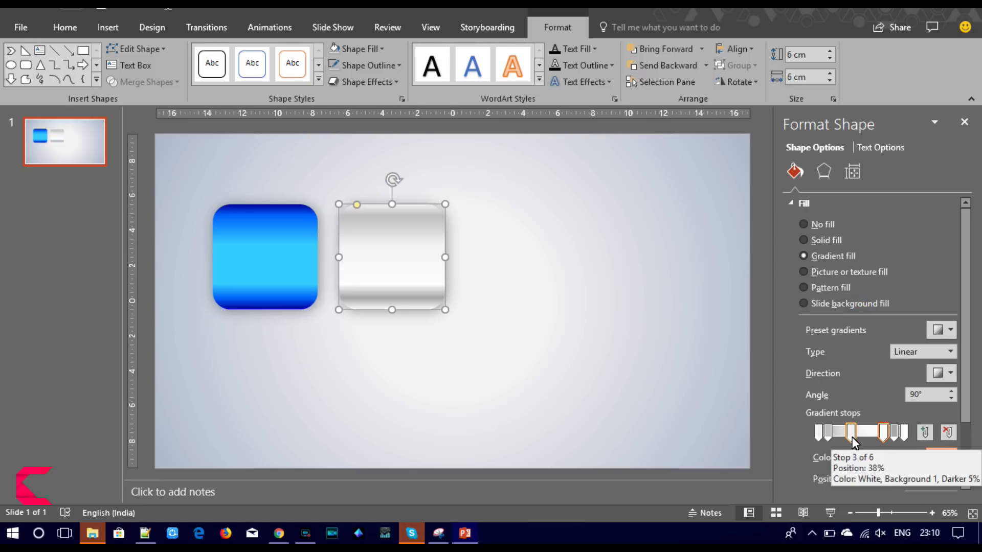
Move the silver square onto the blue one and send it to the back.
{"action": "left_click_drag", "start_coordinate": [413, 293], "coordinate": [254, 274]}
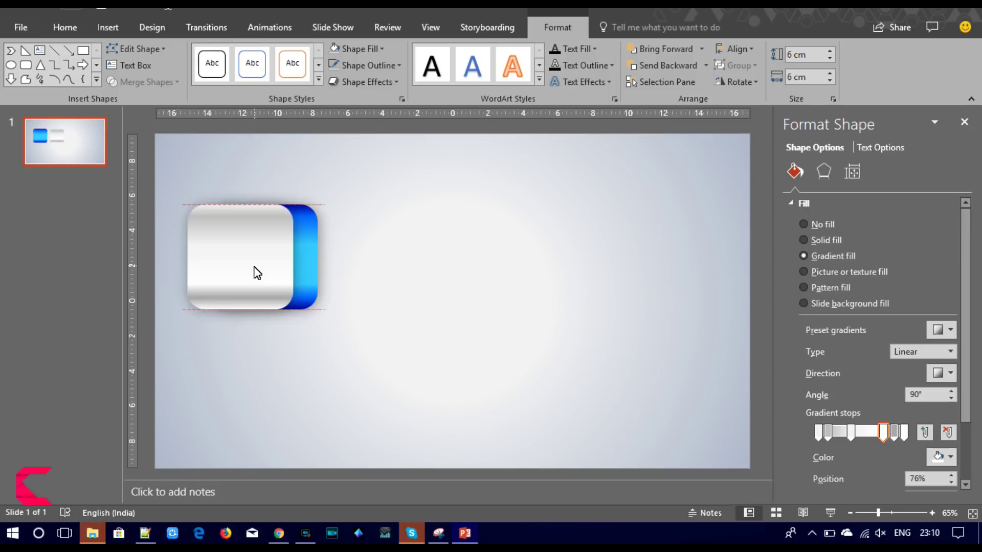
{"action": "left_click_drag", "start_coordinate": [254, 274], "coordinate": [260, 270]}
{"action": "right_click", "coordinate": [260, 269]}
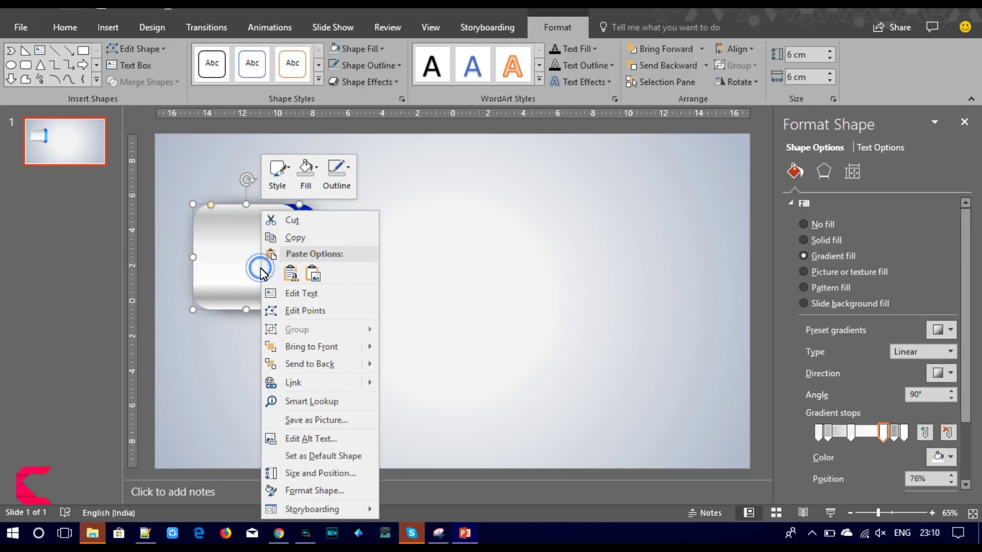
{"action": "left_click", "coordinate": [300, 365]}
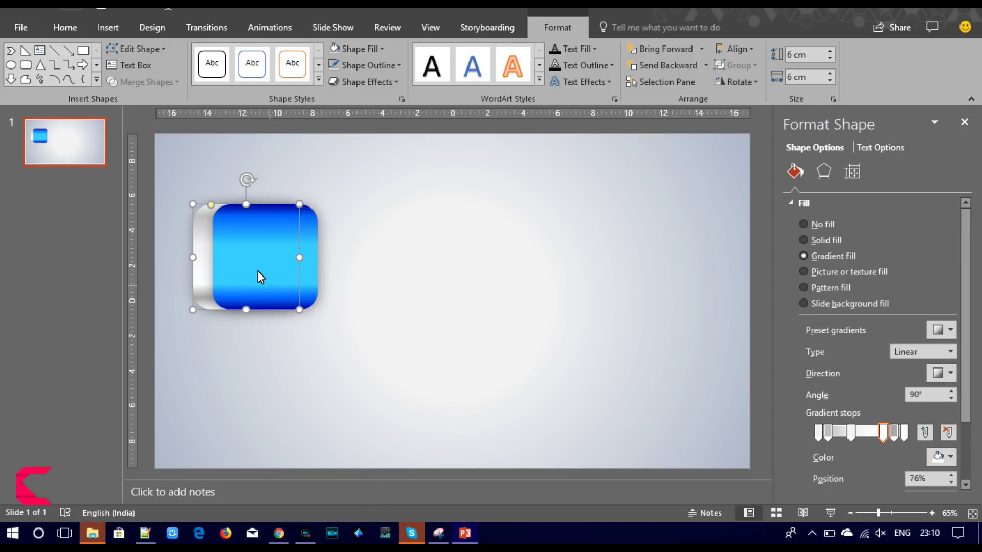
Reposition the blue square so a silver edge shows along its left side.
{"action": "left_click_drag", "start_coordinate": [266, 281], "coordinate": [244, 258]}
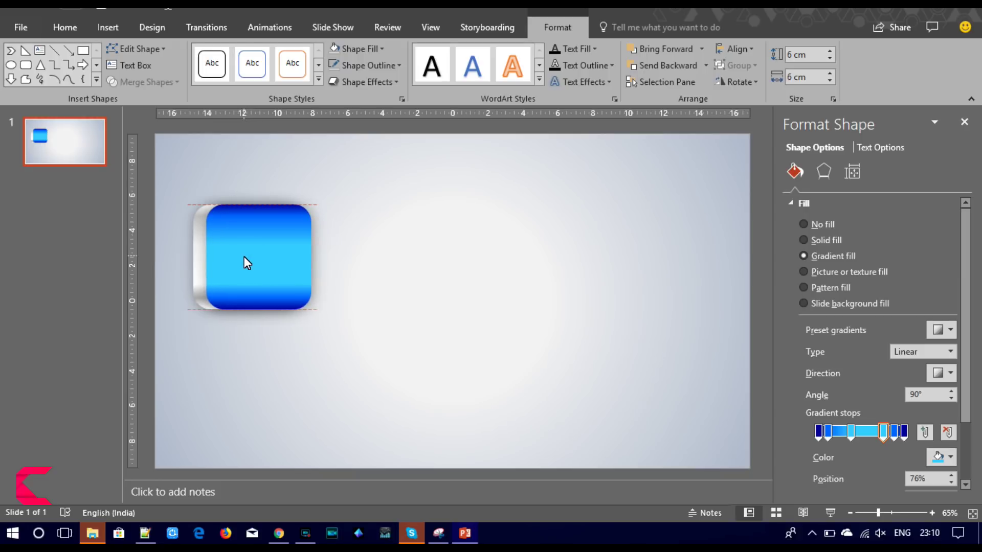
{"action": "left_click_drag", "start_coordinate": [244, 257], "coordinate": [247, 263]}
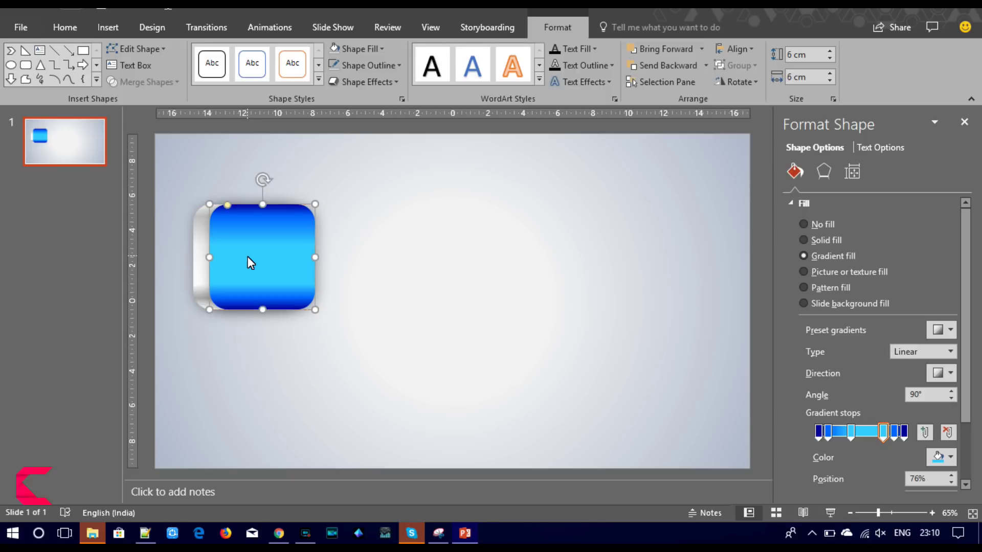
{"action": "left_click", "coordinate": [361, 300]}
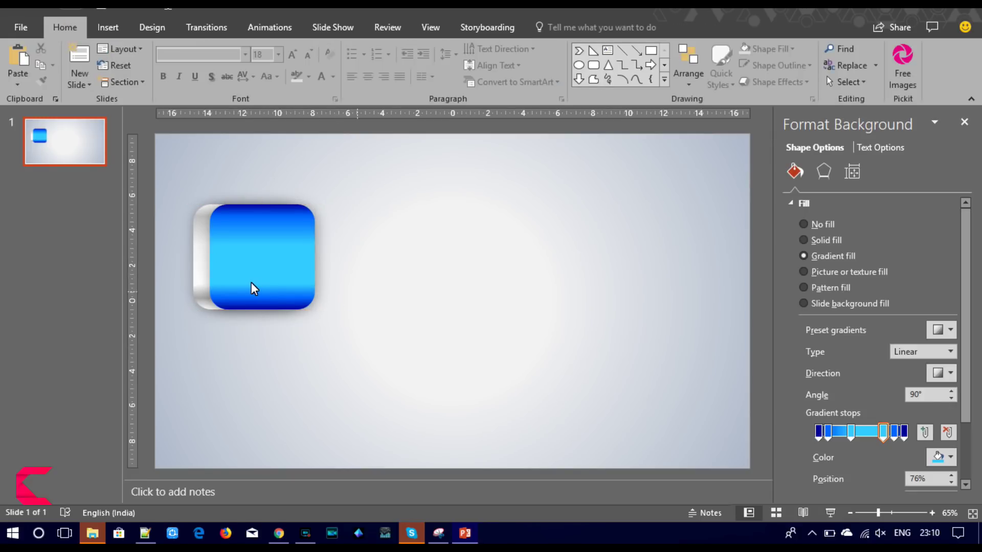
{"action": "left_click_drag", "start_coordinate": [237, 239], "coordinate": [246, 253]}
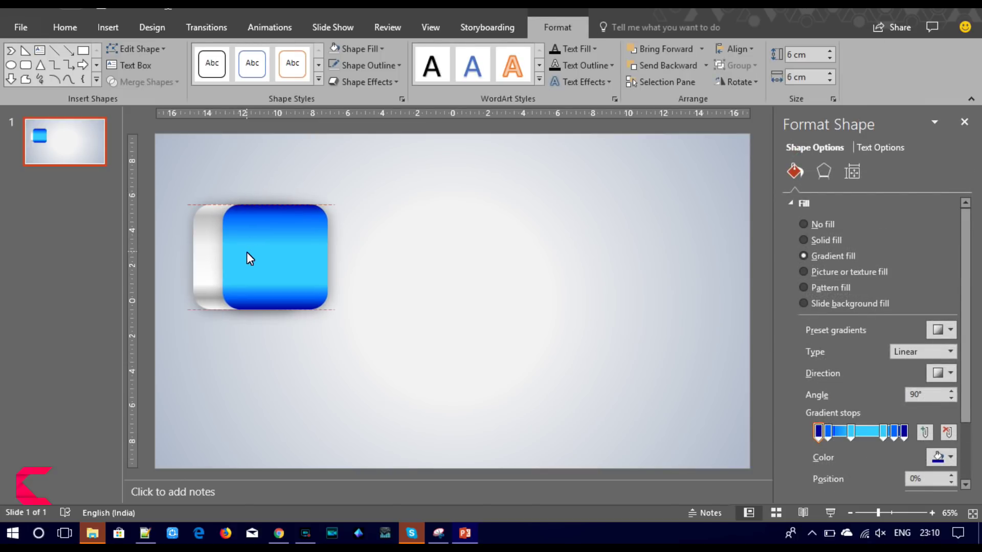
{"action": "left_click", "coordinate": [380, 285]}
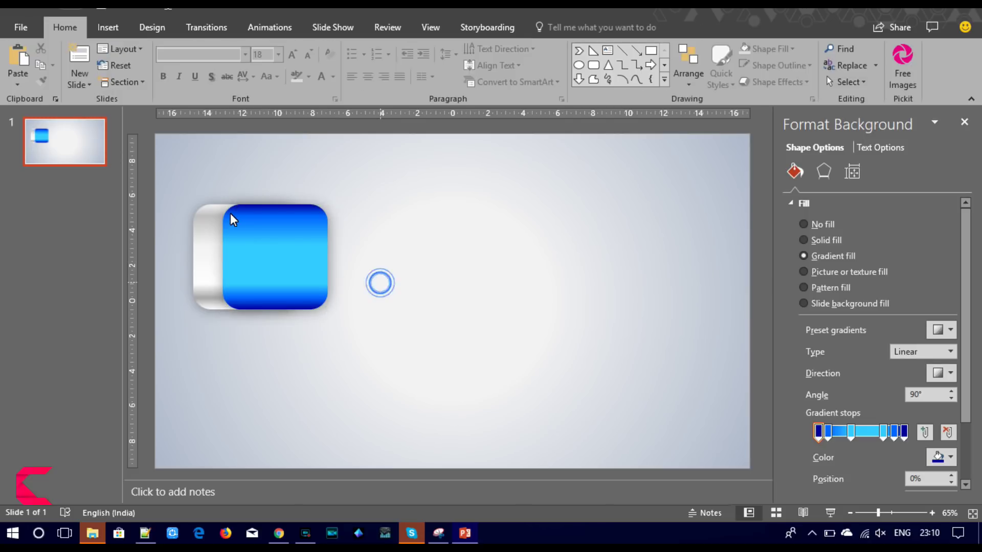
{"action": "left_click", "coordinate": [107, 27]}
Draw a chevron at the blue square's right edge and adjust its size and notch.
{"action": "left_click", "coordinate": [245, 66]}
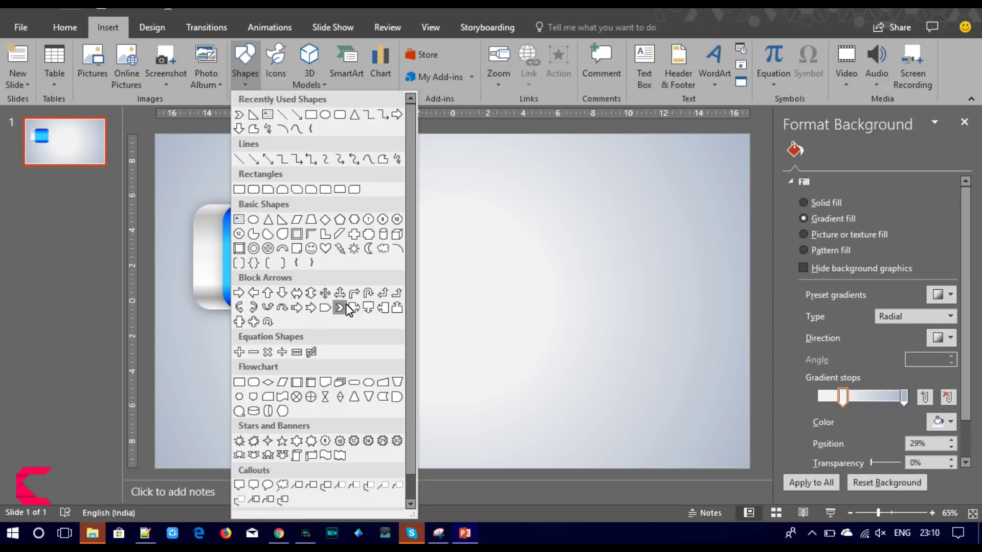
{"action": "left_click", "coordinate": [340, 308]}
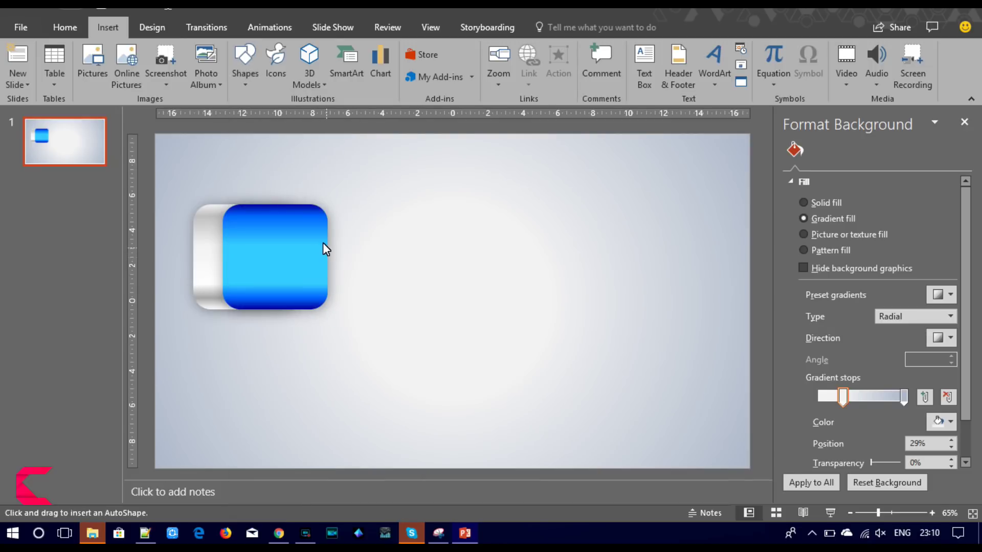
{"action": "left_click_drag", "start_coordinate": [301, 233], "coordinate": [357, 284]}
{"action": "left_click", "coordinate": [326, 229]}
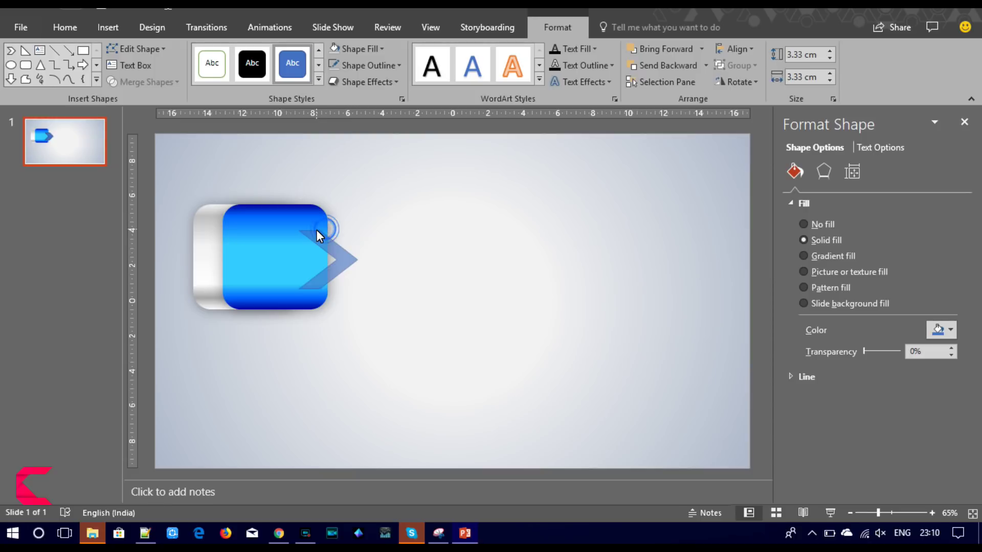
{"action": "left_click_drag", "start_coordinate": [317, 230], "coordinate": [336, 244]}
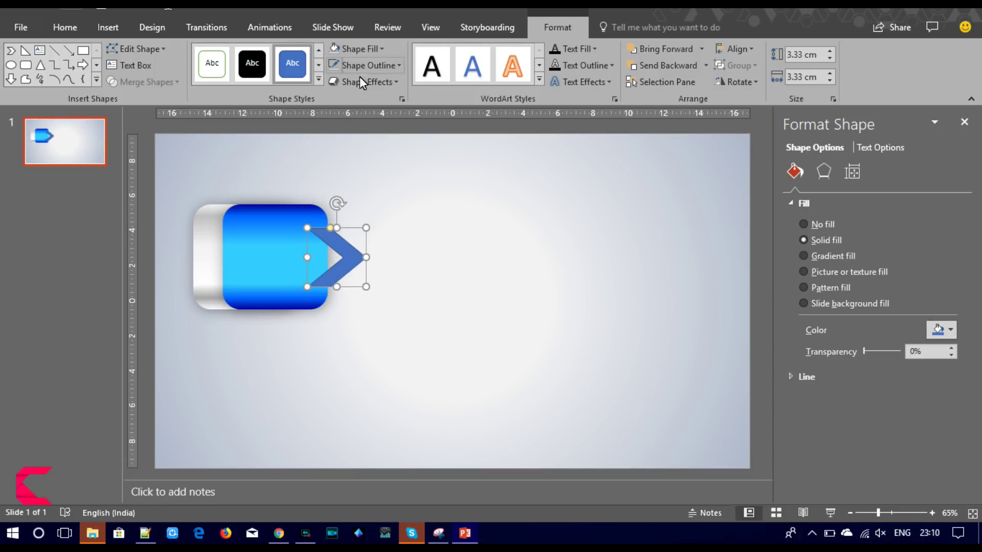
Copy the silver square's gradient onto the chevron with Format Painter and nudge it against the square.
{"action": "left_click", "coordinate": [193, 255]}
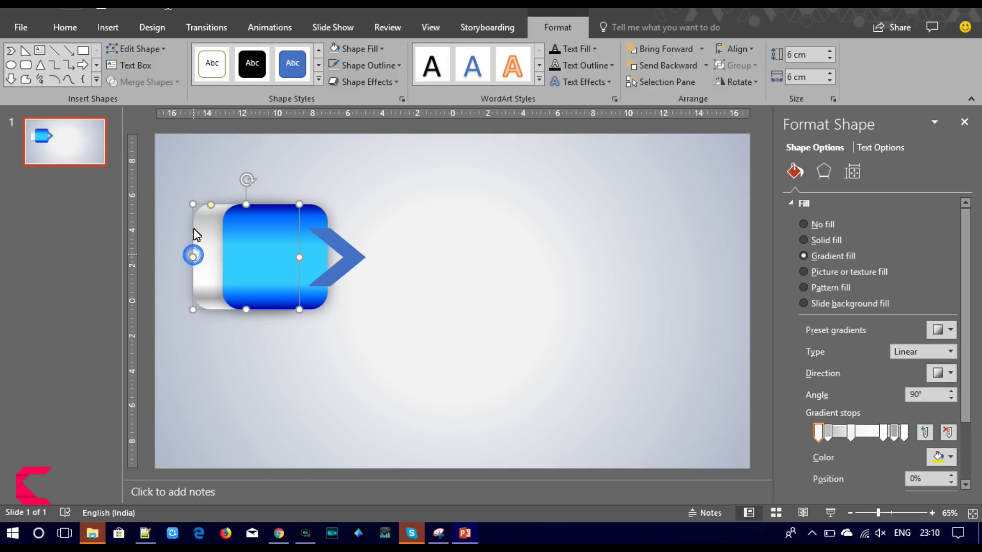
{"action": "left_click", "coordinate": [65, 31]}
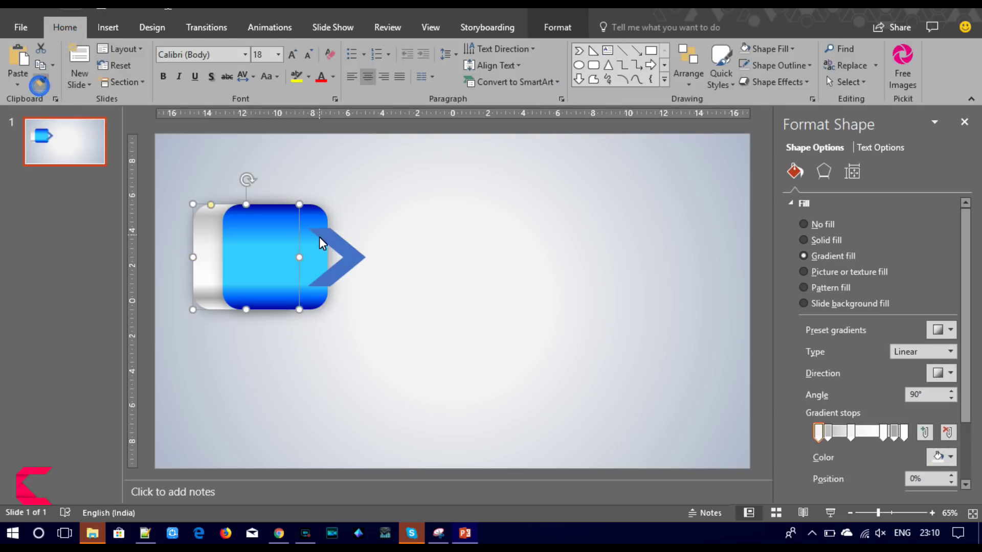
{"action": "left_click", "coordinate": [345, 263]}
{"action": "left_click", "coordinate": [417, 290]}
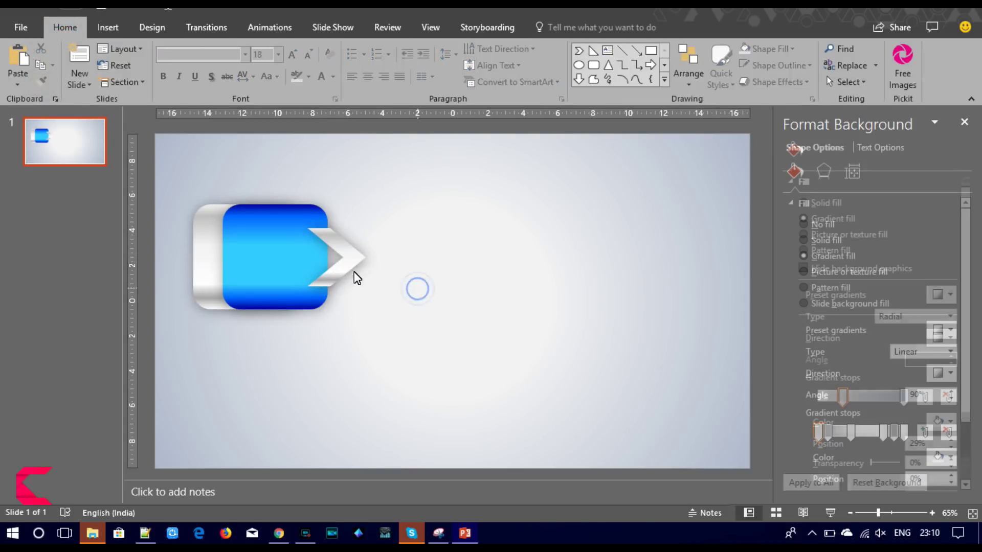
{"action": "left_click_drag", "start_coordinate": [344, 269], "coordinate": [340, 273]}
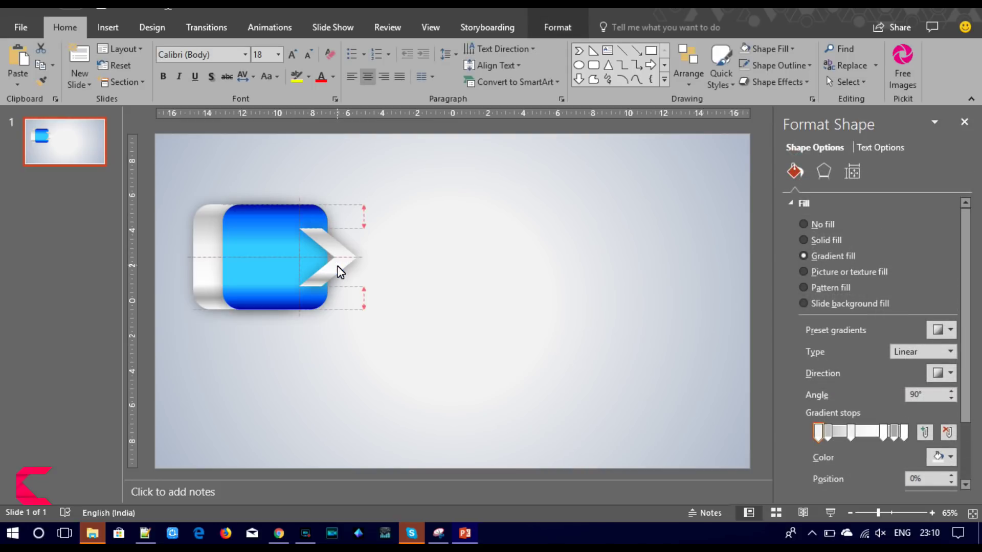
{"action": "left_click", "coordinate": [386, 283]}
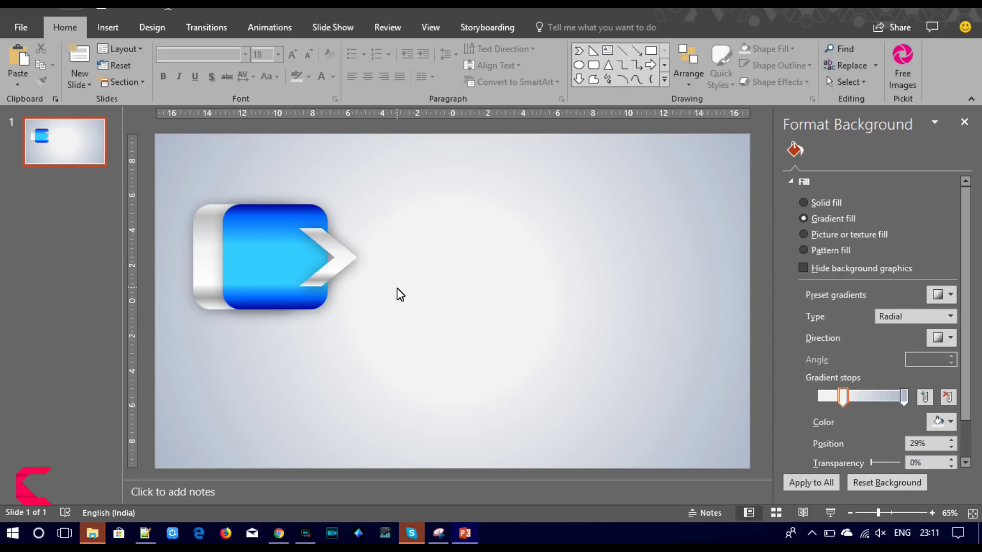
{"action": "left_click", "coordinate": [340, 267]}
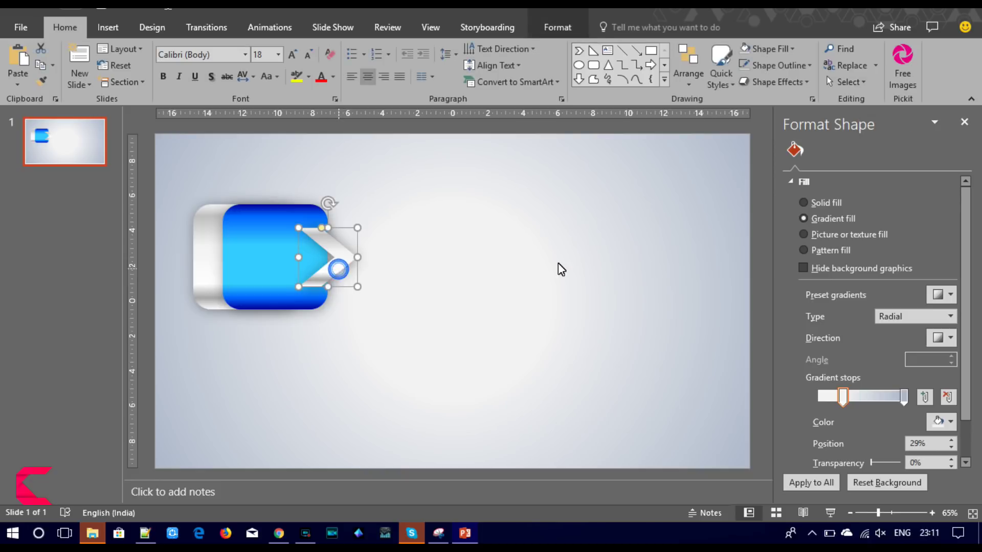
Give the chevron an outer shadow with blur raised to about 30 pt, then nudge it right.
{"action": "left_click", "coordinate": [823, 172]}
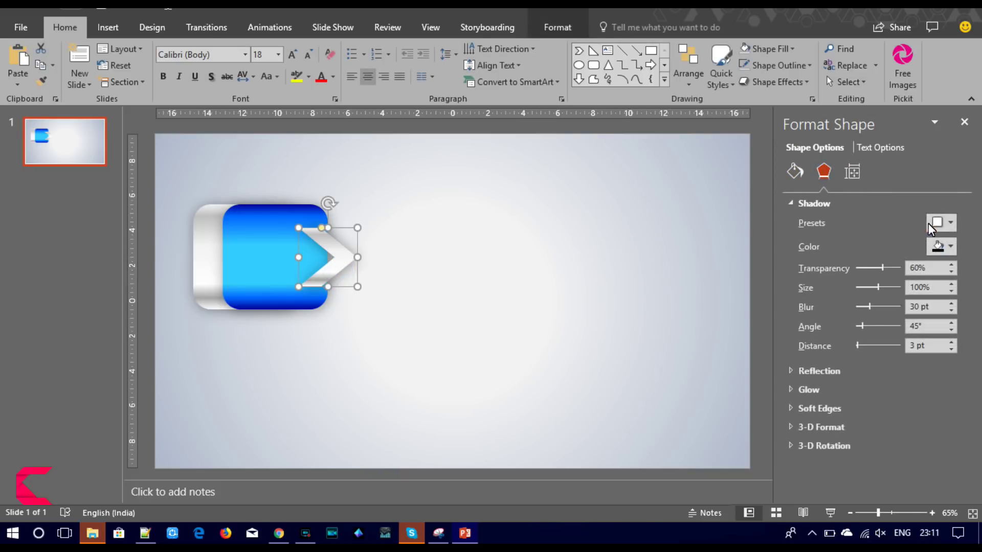
{"action": "left_click", "coordinate": [930, 223]}
{"action": "left_click", "coordinate": [864, 322]}
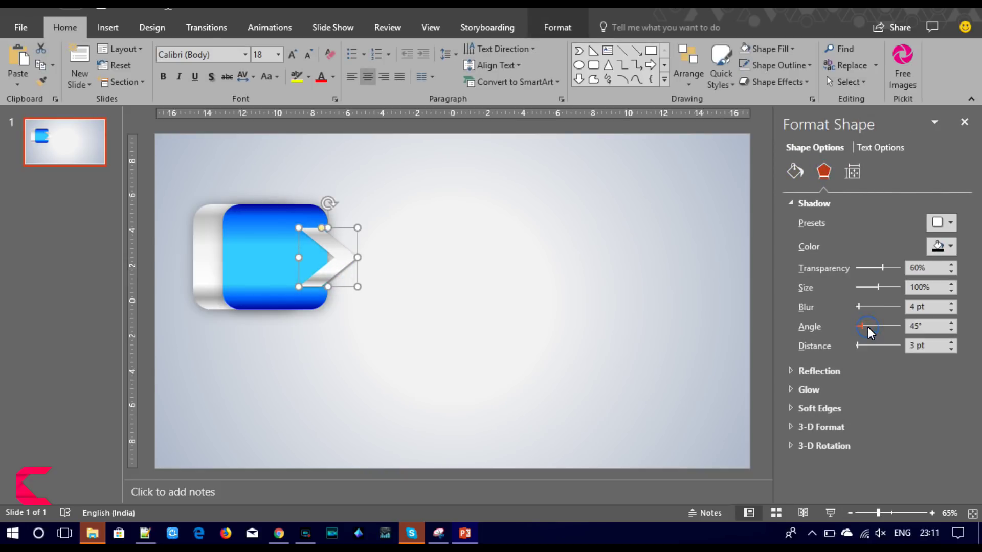
{"action": "left_click_drag", "start_coordinate": [867, 307], "coordinate": [868, 308]}
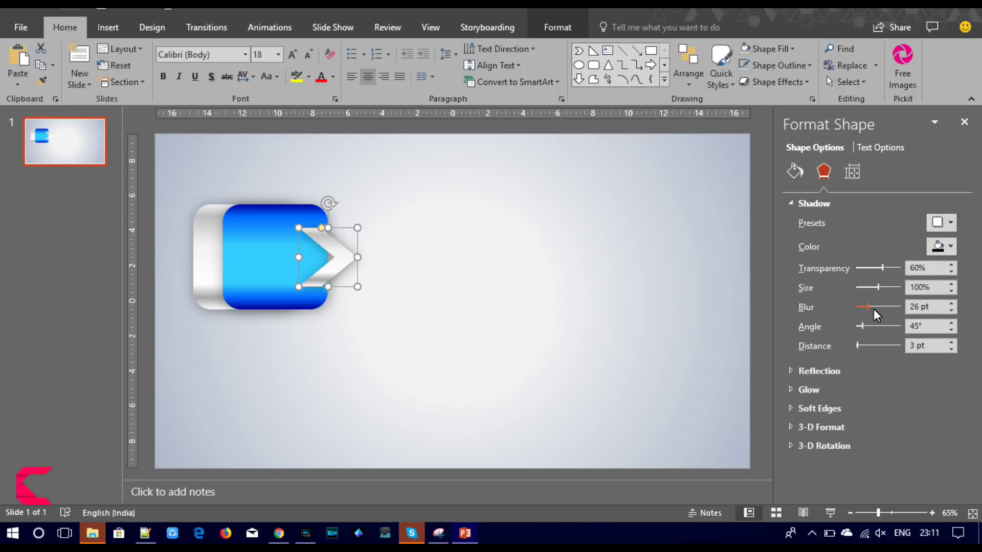
{"action": "left_click", "coordinate": [951, 304]}
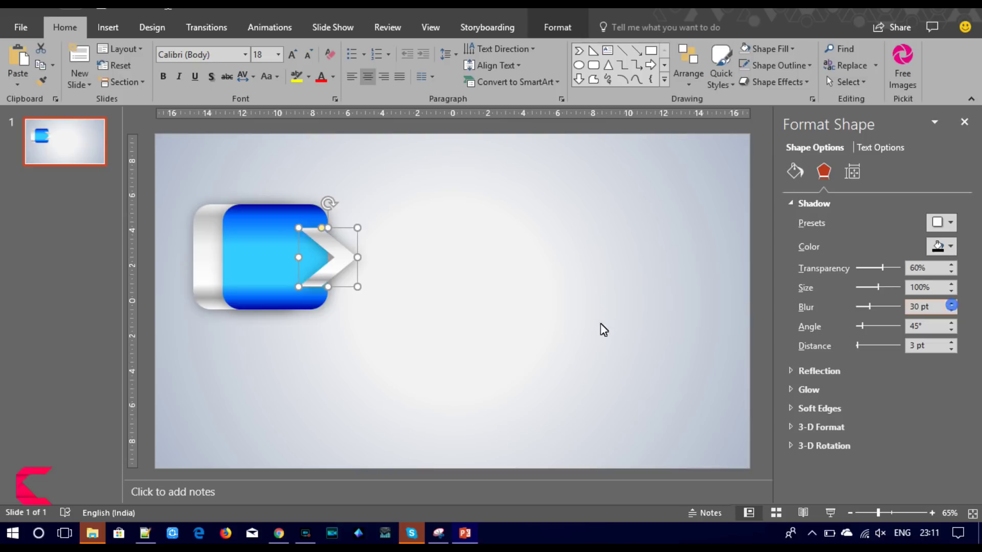
{"action": "left_click", "coordinate": [467, 352]}
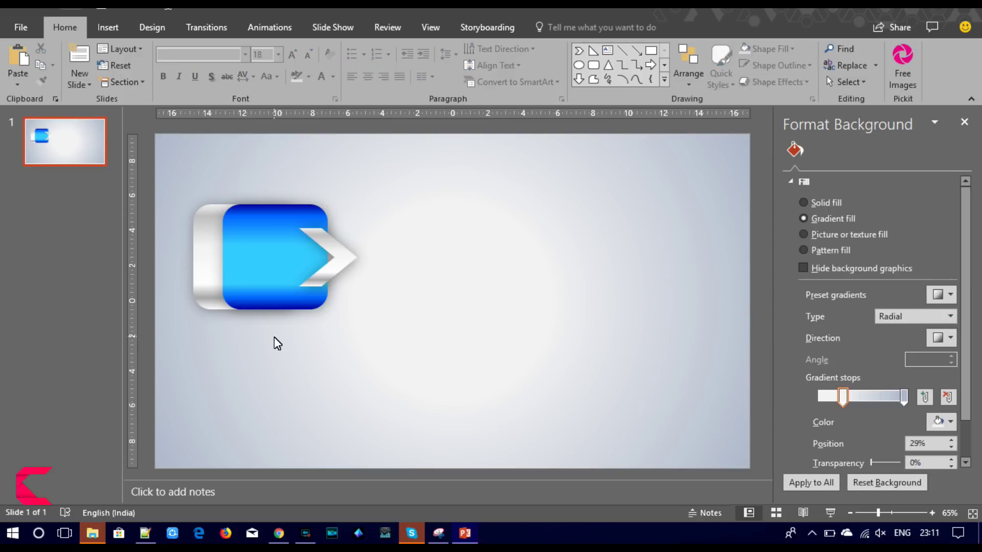
{"action": "left_click", "coordinate": [330, 269]}
{"action": "left_click_drag", "start_coordinate": [328, 270], "coordinate": [341, 277]}
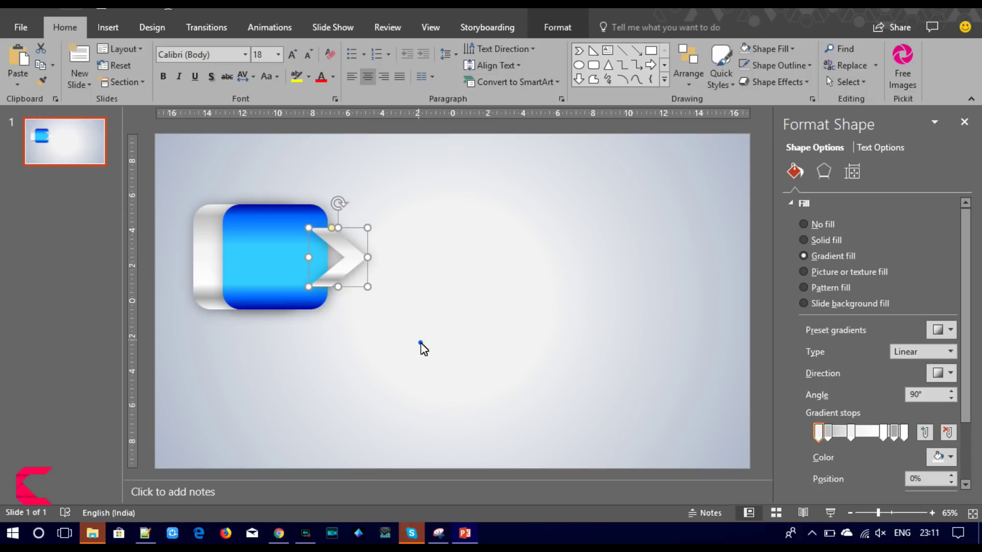
Draw a small new rounded rectangle on the slide.
{"action": "left_click", "coordinate": [421, 346]}
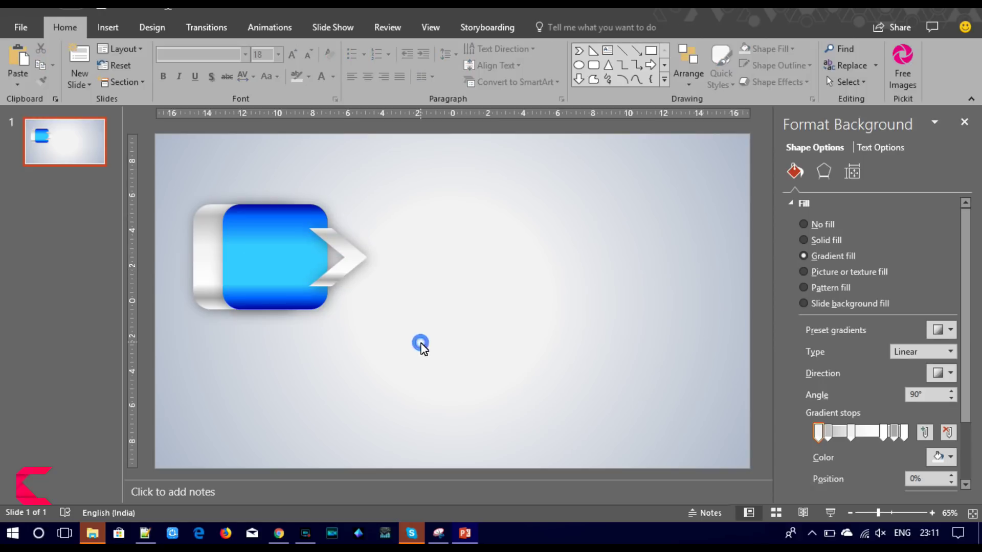
{"action": "left_click", "coordinate": [108, 27]}
{"action": "left_click", "coordinate": [245, 64]}
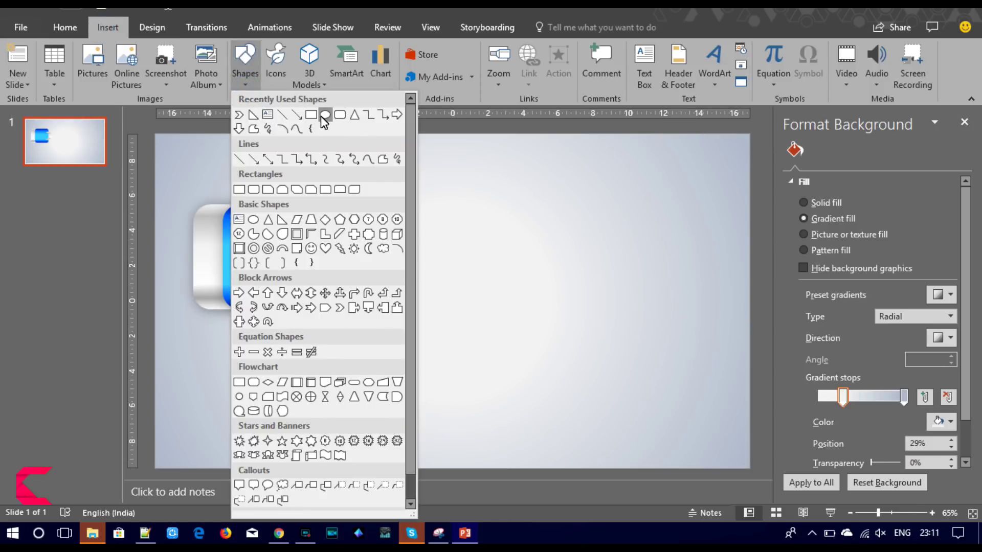
{"action": "left_click", "coordinate": [336, 116]}
{"action": "left_click_drag", "start_coordinate": [429, 205], "coordinate": [444, 264]}
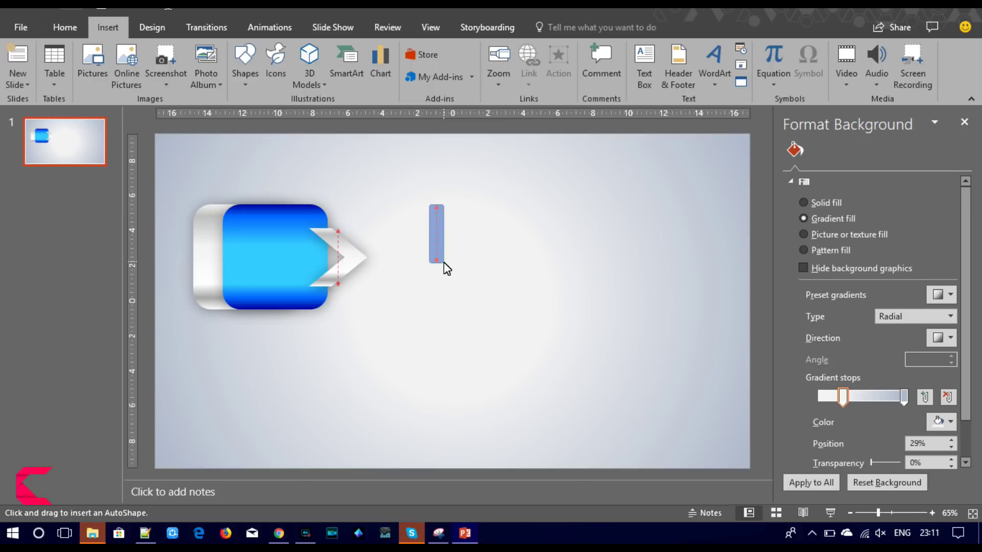
{"action": "mouse_move", "coordinate": [444, 234]}
{"action": "left_mouse_down"}
{"action": "mouse_move", "coordinate": [457, 233]}
{"action": "mouse_move", "coordinate": [456, 207]}
{"action": "mouse_move", "coordinate": [449, 233]}
{"action": "mouse_move", "coordinate": [330, 272]}
{"action": "left_mouse_up"}
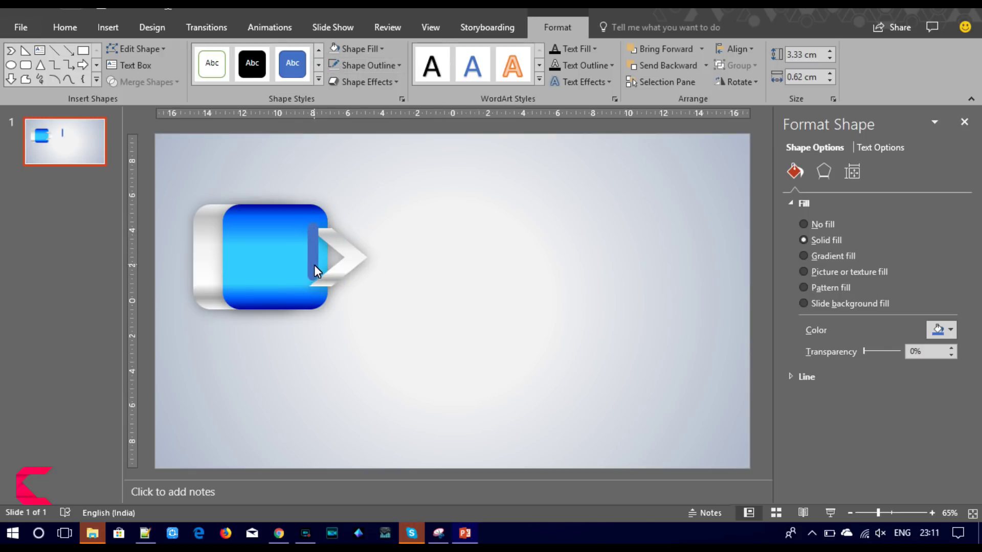
Fit the bar to about 4.18 × 0.61 cm along the blue button's right edge.
{"action": "left_click_drag", "start_coordinate": [312, 265], "coordinate": [315, 266]}
{"action": "left_click_drag", "start_coordinate": [317, 232], "coordinate": [321, 222]}
{"action": "left_click", "coordinate": [321, 294]}
{"action": "left_click", "coordinate": [314, 277]}
{"action": "left_click_drag", "start_coordinate": [319, 287], "coordinate": [316, 272]}
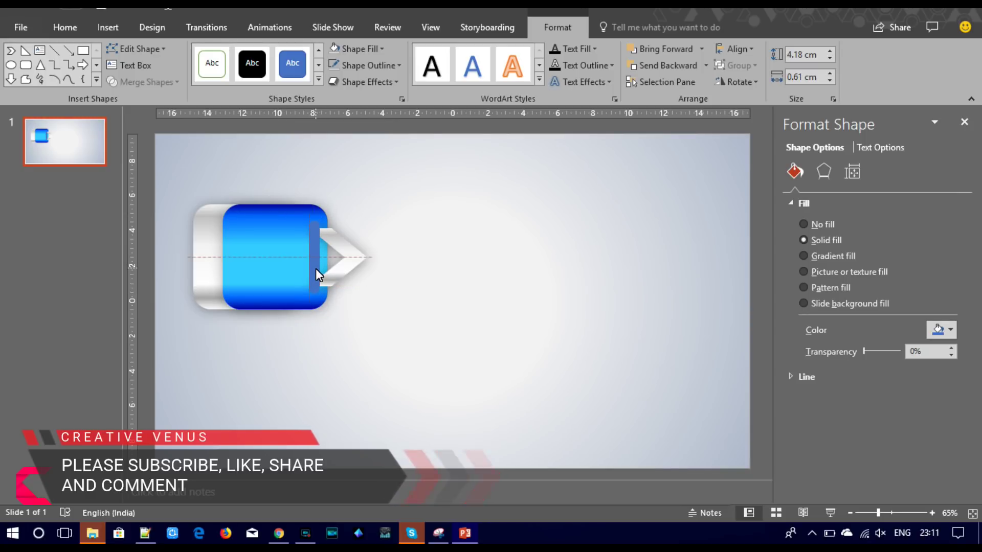
{"action": "left_click_drag", "start_coordinate": [315, 270], "coordinate": [315, 269]}
{"action": "left_click", "coordinate": [339, 271]}
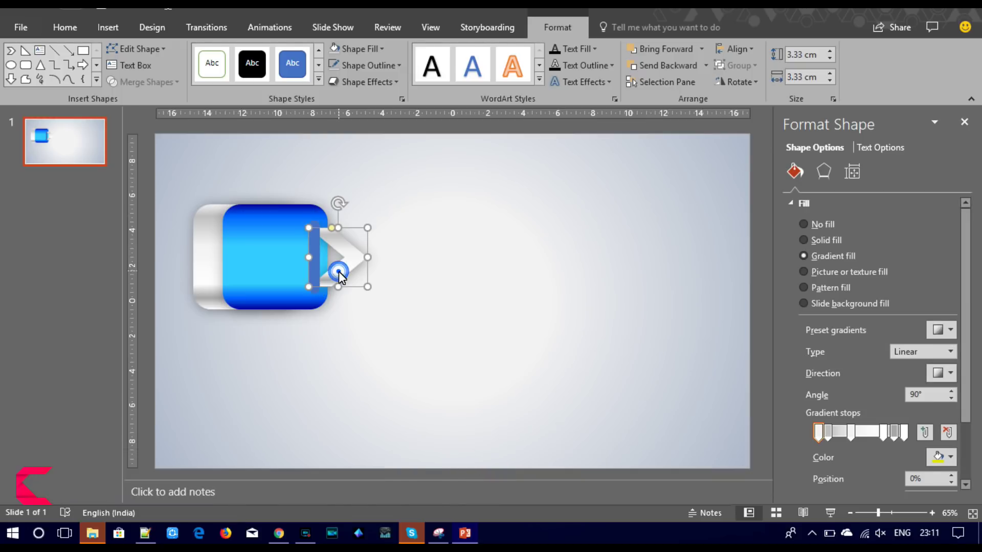
Bring the chevron in front of the narrow bar.
{"action": "right_click", "coordinate": [339, 271]}
{"action": "left_click", "coordinate": [378, 351]}
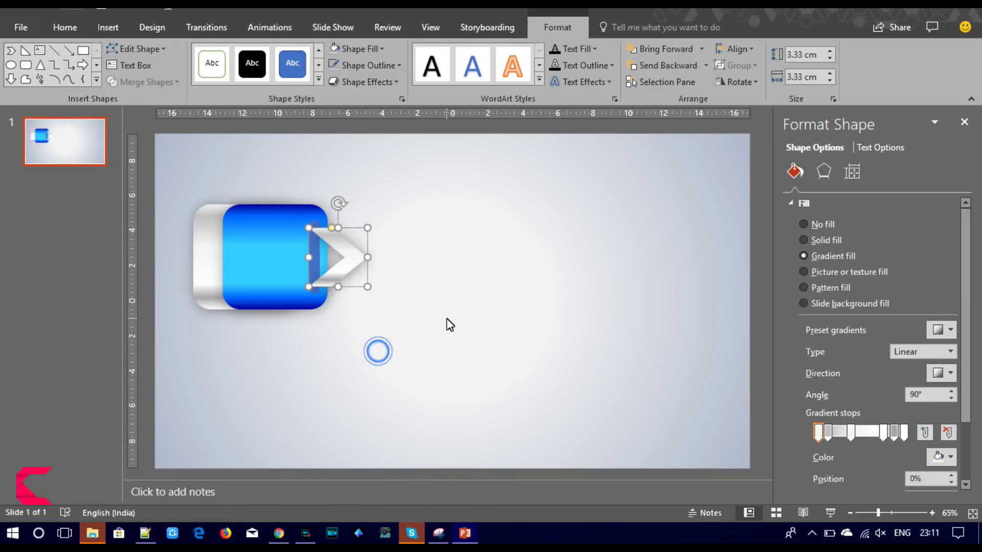
{"action": "left_click", "coordinate": [446, 318]}
Fill the narrow bar with black at 53% transparency.
{"action": "left_click", "coordinate": [314, 257]}
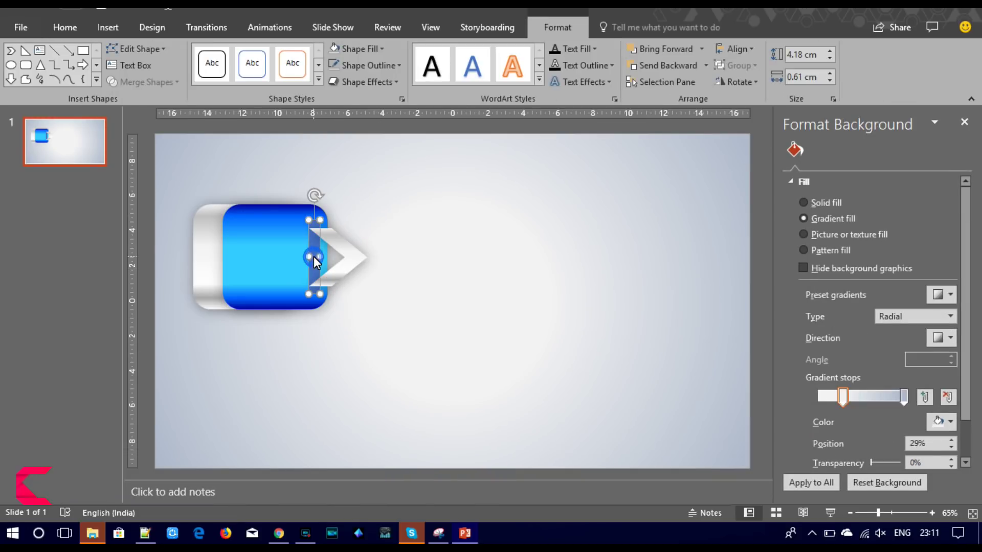
{"action": "left_click", "coordinate": [939, 329]}
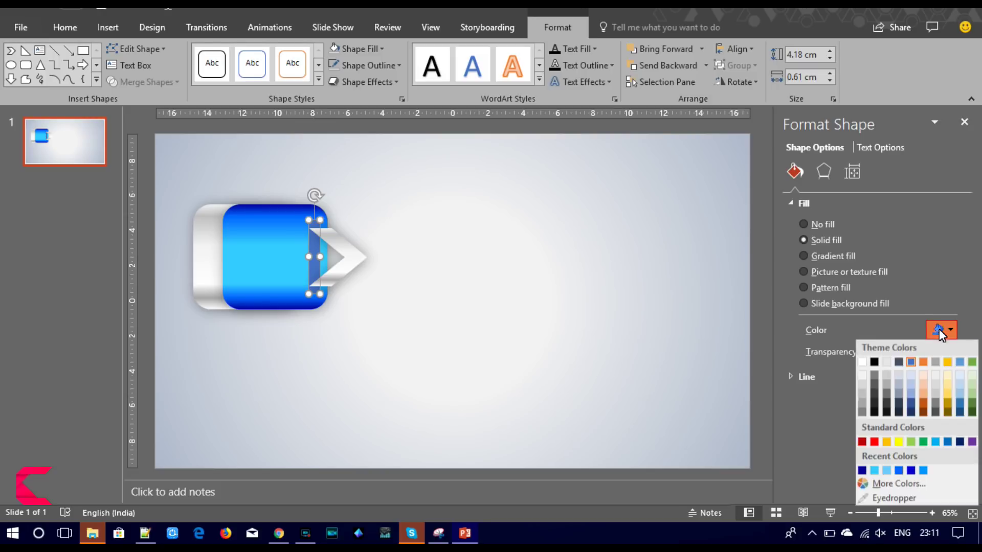
{"action": "left_click", "coordinate": [875, 364]}
{"action": "left_click_drag", "start_coordinate": [865, 351], "coordinate": [881, 351]}
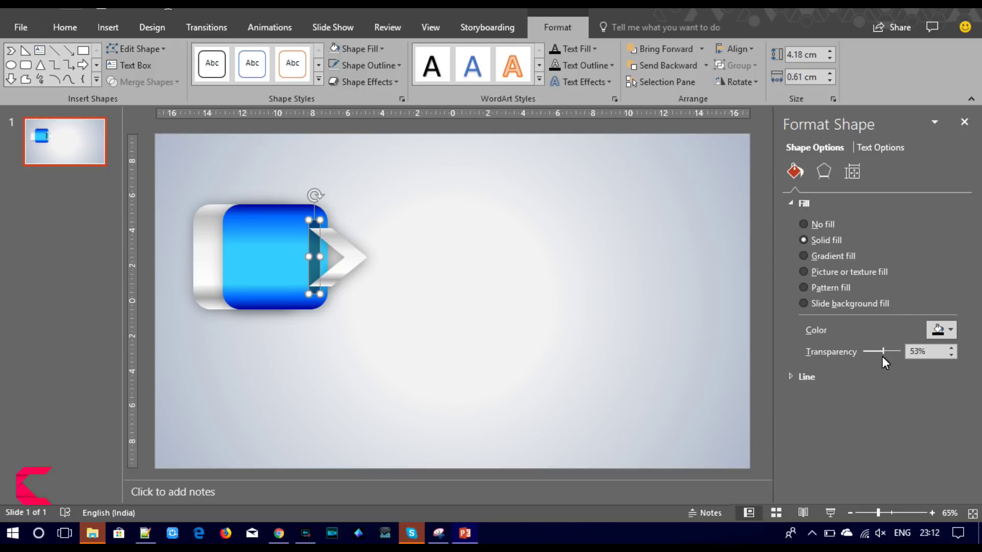
Give the bar an inner shadow with 20 pt blur in a dark colour.
{"action": "left_click", "coordinate": [824, 172]}
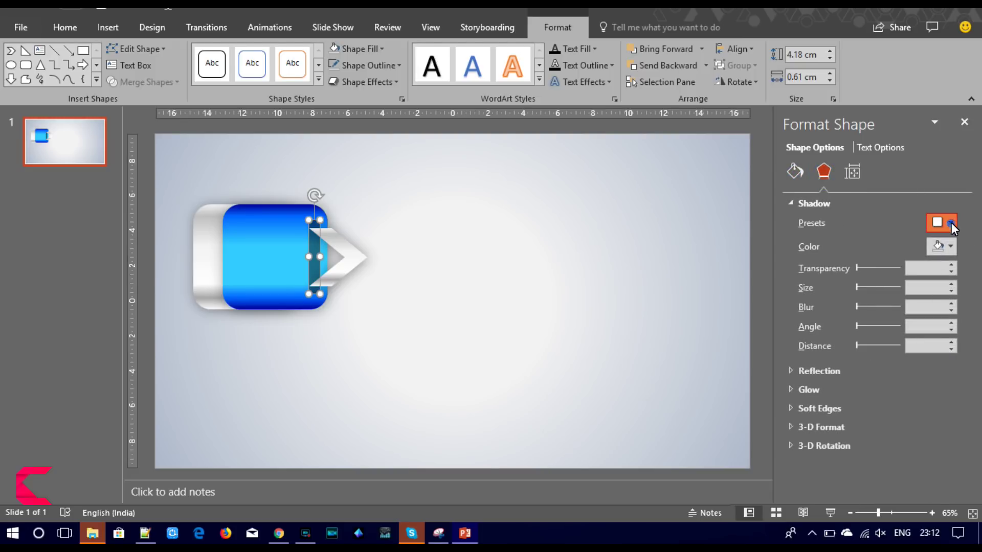
{"action": "left_click", "coordinate": [951, 222]}
{"action": "left_click", "coordinate": [915, 493]}
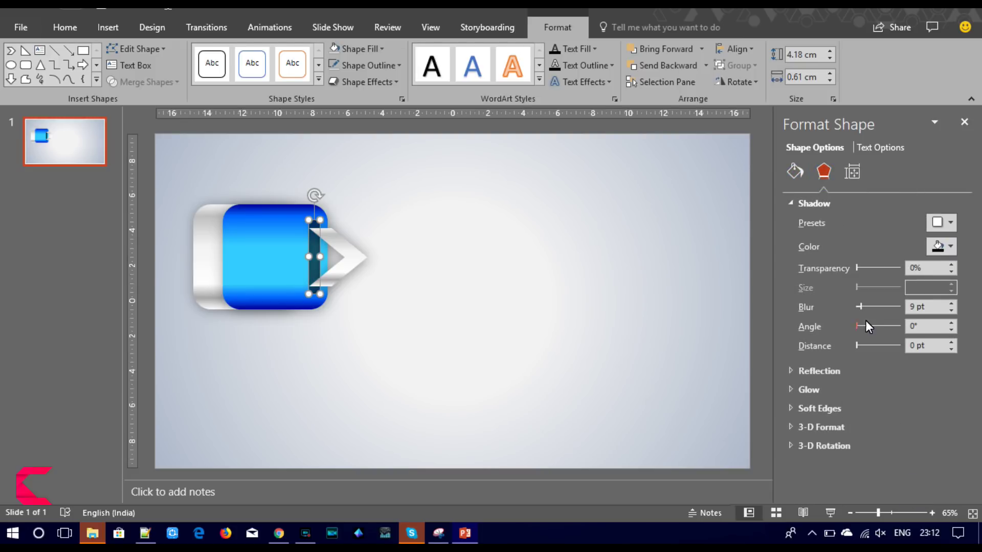
{"action": "left_click_drag", "start_coordinate": [870, 309], "coordinate": [884, 308]}
{"action": "left_click", "coordinate": [951, 310]}
{"action": "left_click", "coordinate": [951, 311]}
{"action": "left_click", "coordinate": [951, 311]}
{"action": "left_click", "coordinate": [951, 311]}
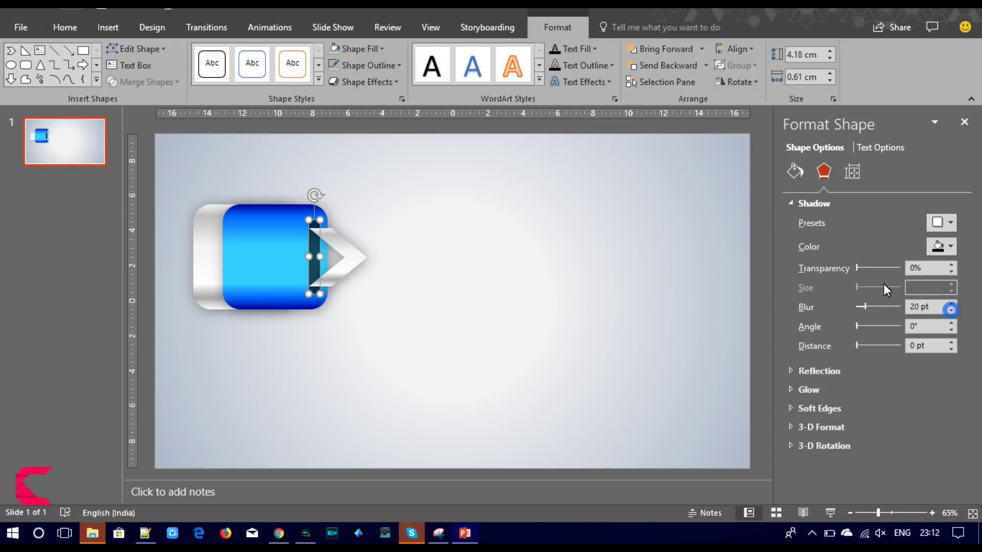
{"action": "left_click", "coordinate": [949, 247]}
{"action": "left_click", "coordinate": [861, 320]}
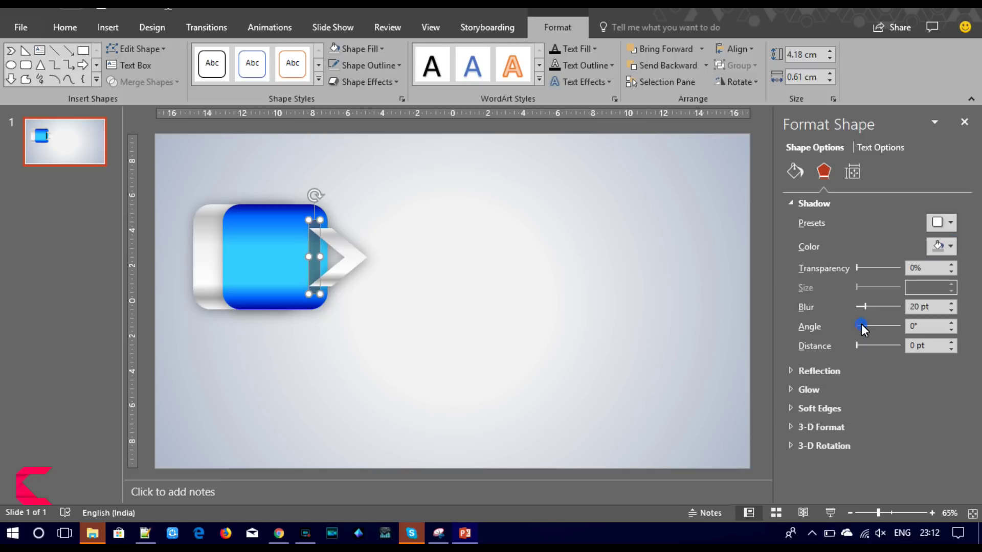
{"action": "left_click", "coordinate": [947, 247]}
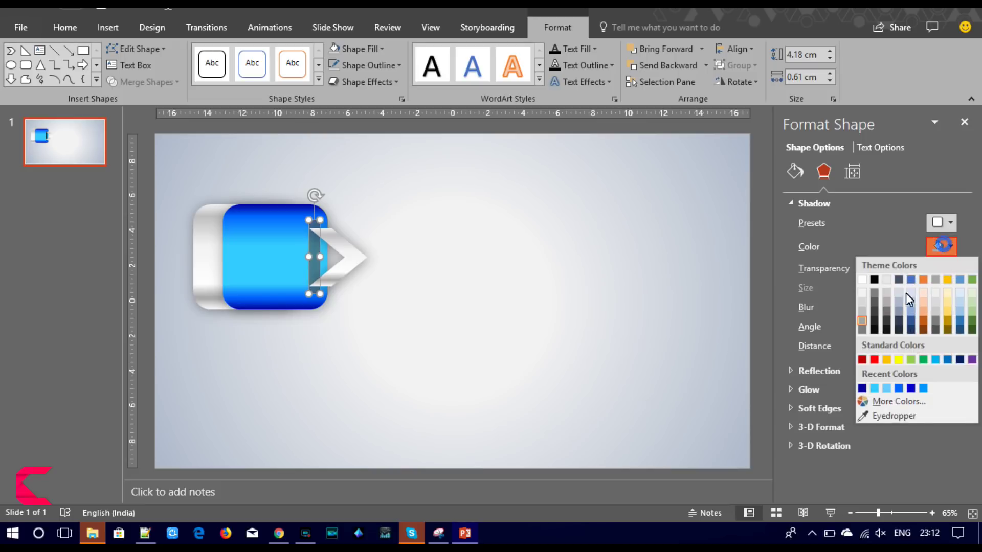
{"action": "left_click", "coordinate": [873, 302]}
{"action": "left_click", "coordinate": [583, 307]}
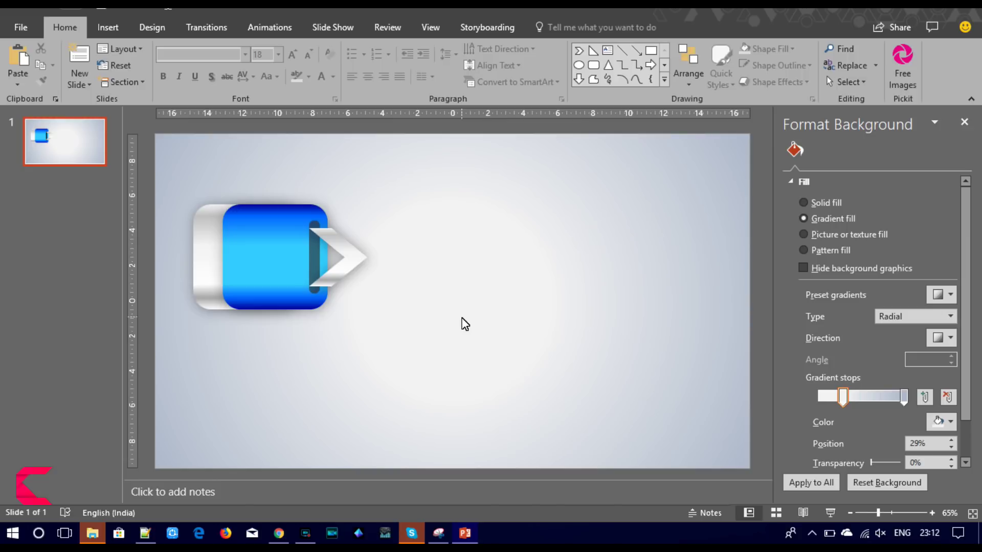
{"action": "left_click", "coordinate": [339, 269]}
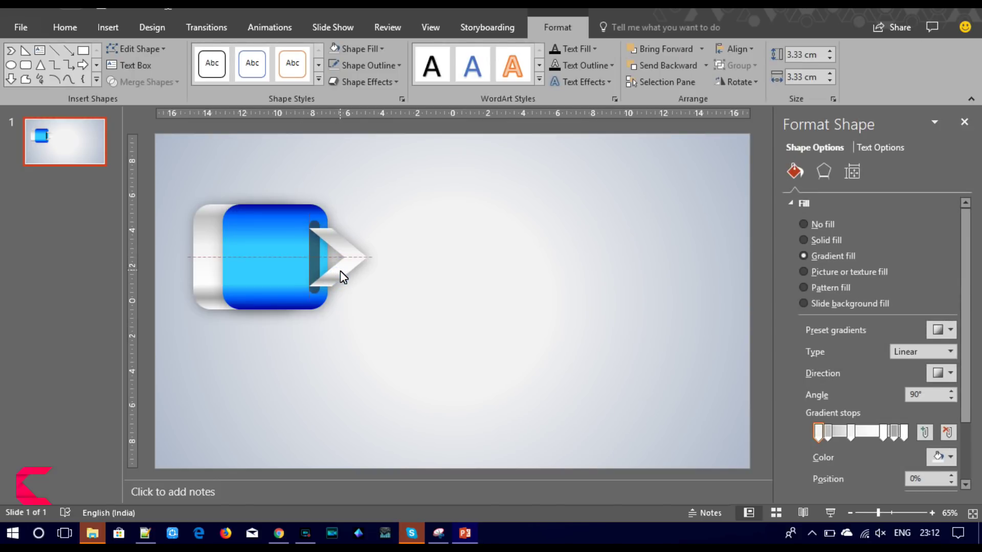
{"action": "left_click", "coordinate": [406, 282]}
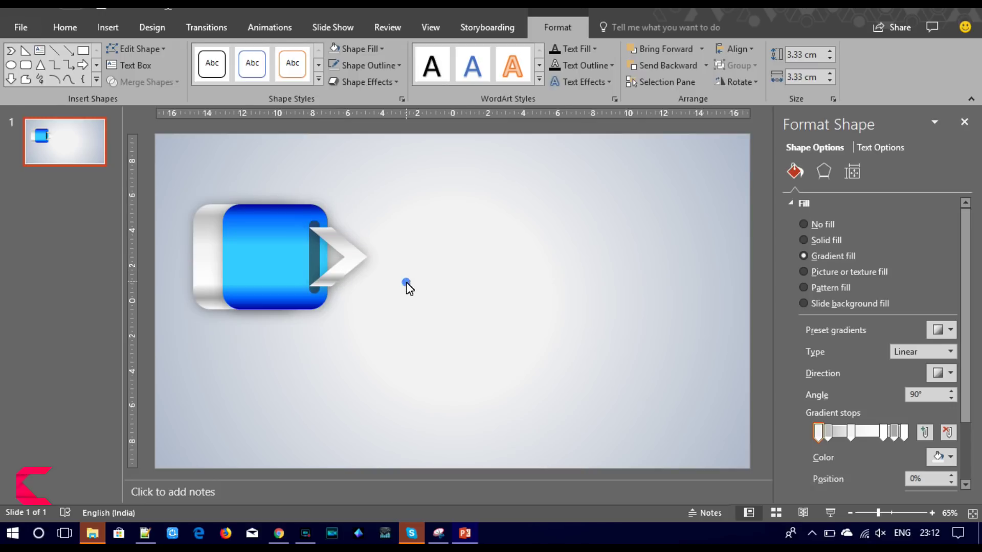
{"action": "left_click", "coordinate": [312, 263]}
{"action": "left_click_drag", "start_coordinate": [314, 259], "coordinate": [314, 260]}
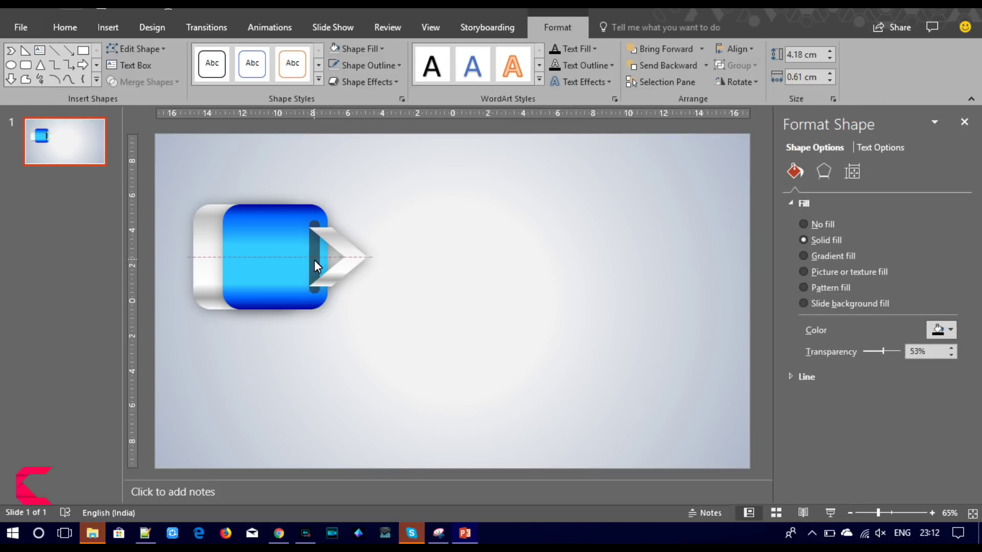
{"action": "left_click_drag", "start_coordinate": [314, 259], "coordinate": [323, 256]}
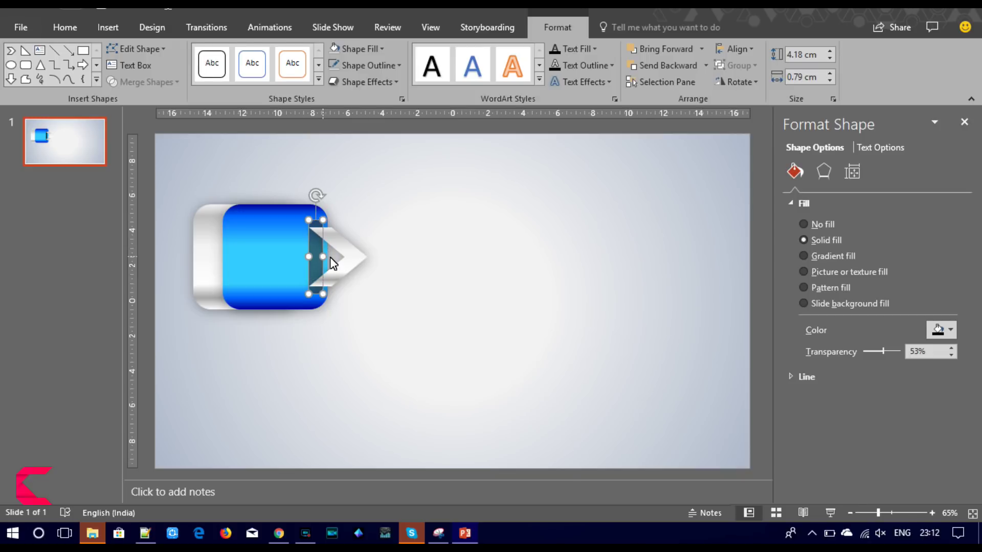
{"action": "left_click", "coordinate": [463, 354]}
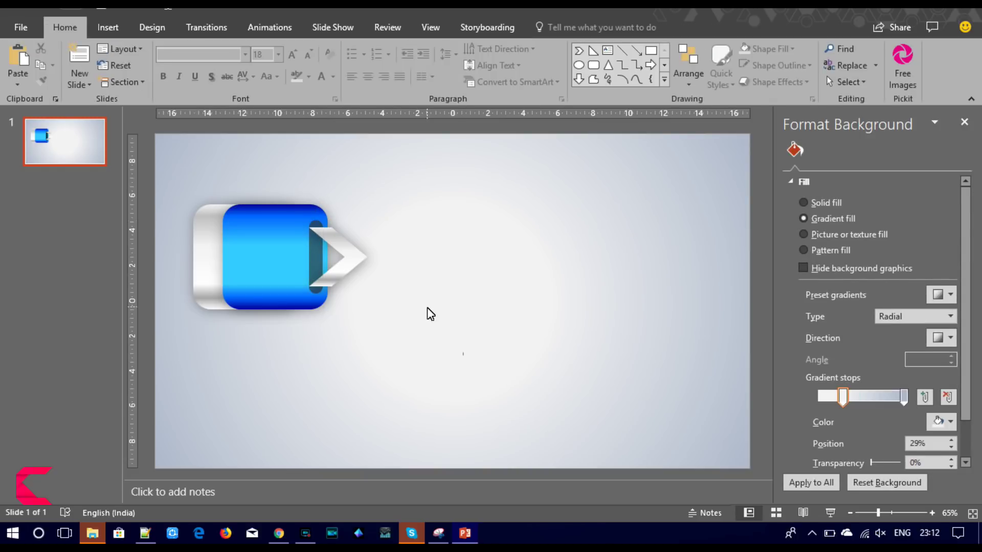
{"action": "left_click", "coordinate": [314, 256]}
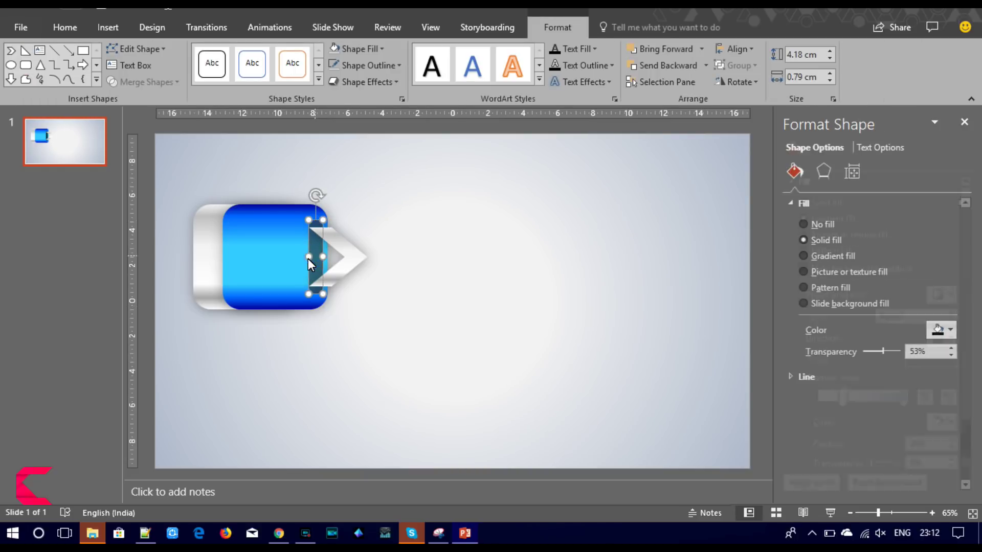
{"action": "left_click_drag", "start_coordinate": [308, 257], "coordinate": [305, 259]}
{"action": "left_click", "coordinate": [950, 330]}
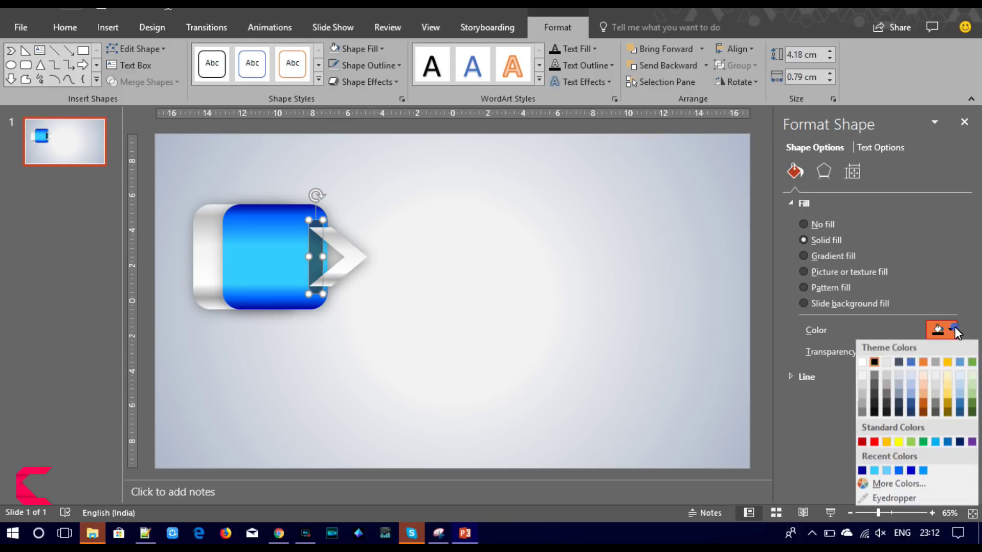
{"action": "left_click", "coordinate": [877, 362]}
{"action": "left_click_drag", "start_coordinate": [882, 351], "coordinate": [869, 353]}
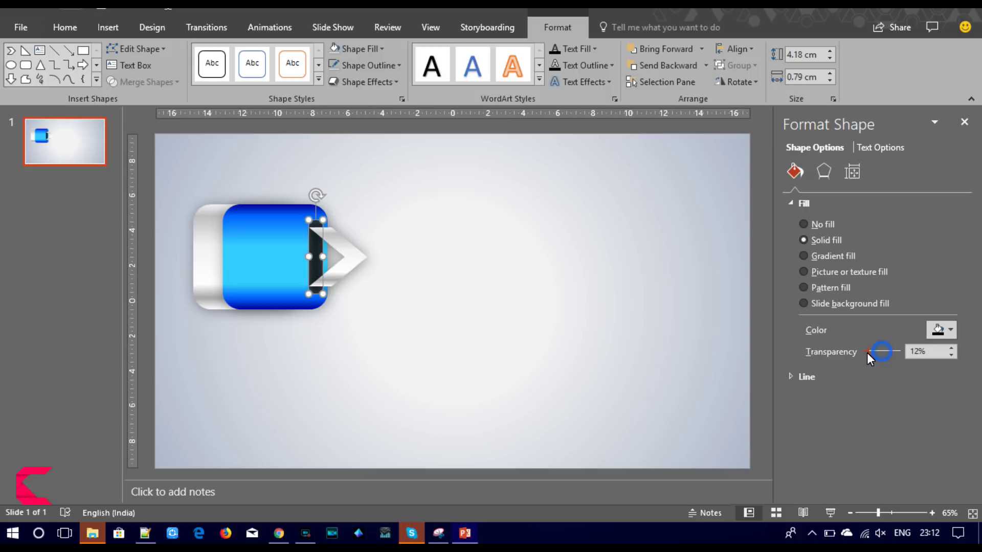
{"action": "left_click", "coordinate": [579, 326]}
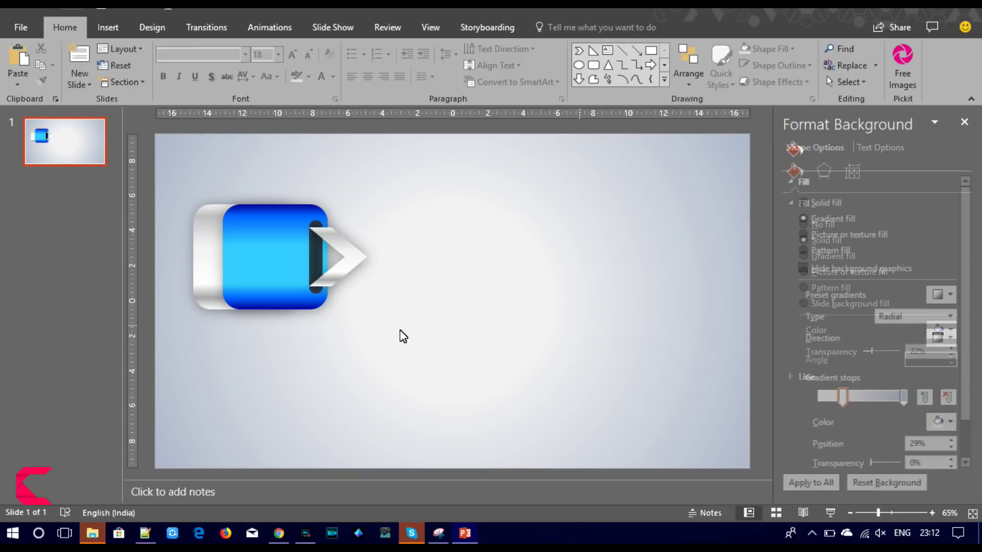
{"action": "left_click", "coordinate": [315, 259]}
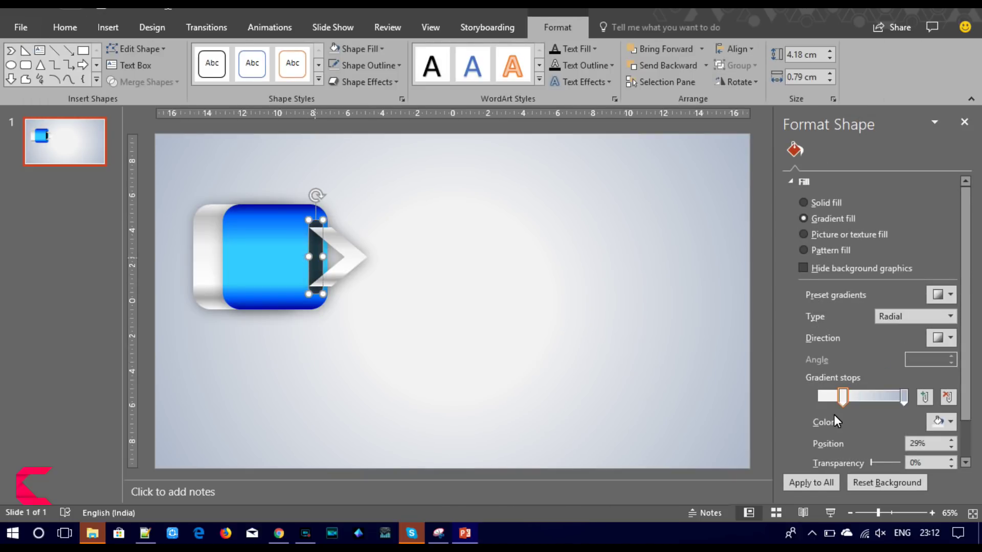
{"action": "left_click_drag", "start_coordinate": [869, 354], "coordinate": [888, 359]}
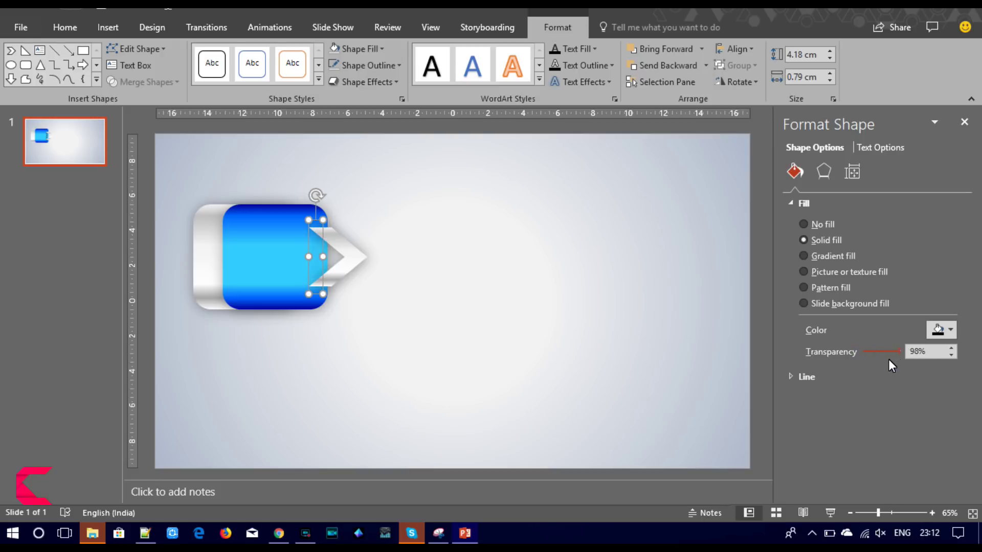
{"action": "left_click", "coordinate": [625, 327]}
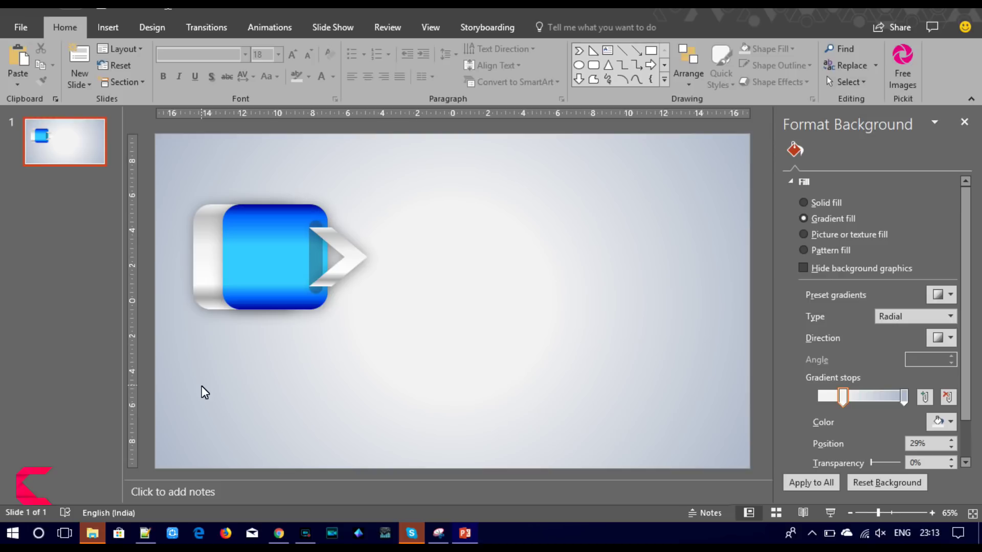
{"action": "left_click", "coordinate": [202, 384]}
Group all the icon's shapes with Ctrl+G and shrink the group near the upper left.
{"action": "left_click_drag", "start_coordinate": [171, 332], "coordinate": [416, 165]}
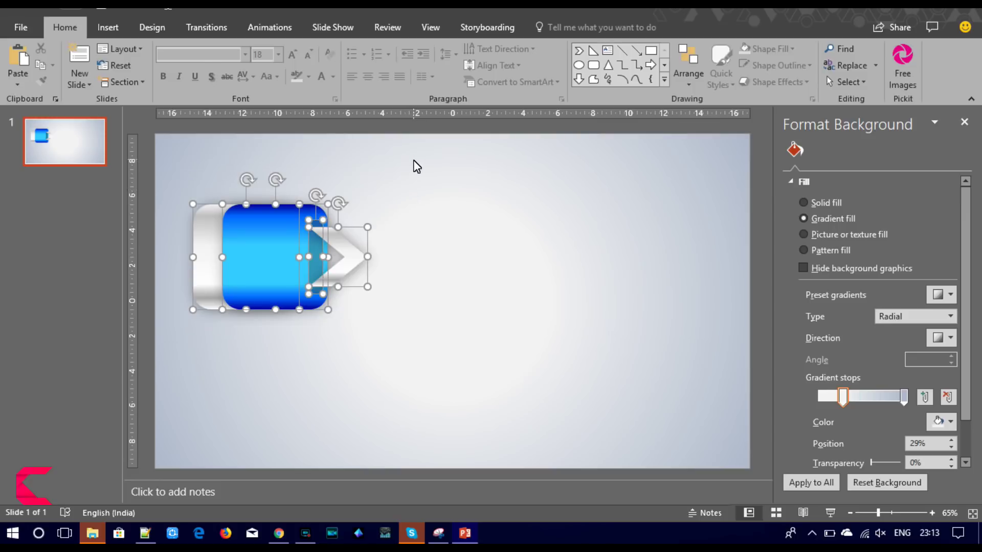
{"action": "key", "text": "ctrl+g"}
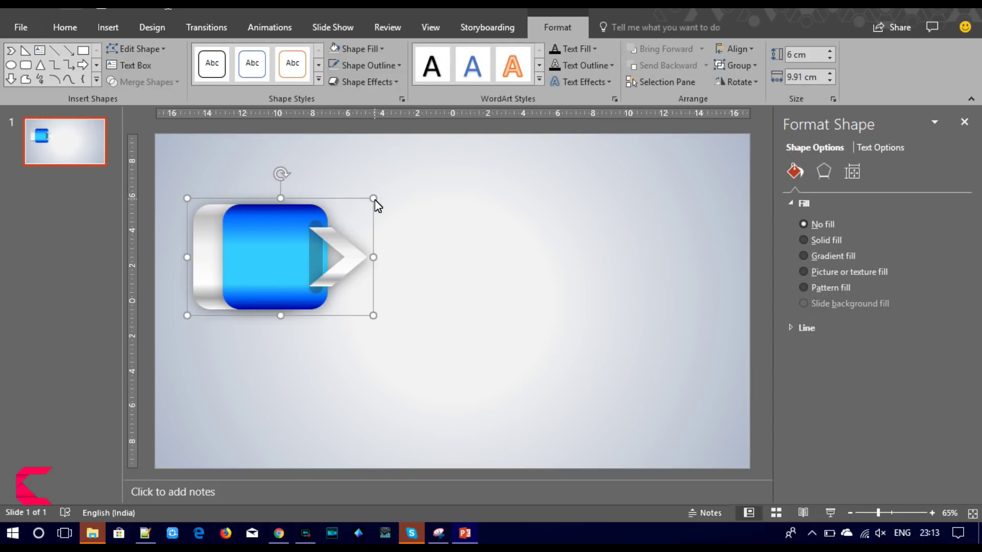
{"action": "mouse_move", "coordinate": [373, 199]}
{"action": "left_mouse_down"}
{"action": "mouse_move", "coordinate": [289, 236]}
{"action": "mouse_move", "coordinate": [230, 244]}
{"action": "mouse_move", "coordinate": [241, 241]}
{"action": "left_mouse_up"}
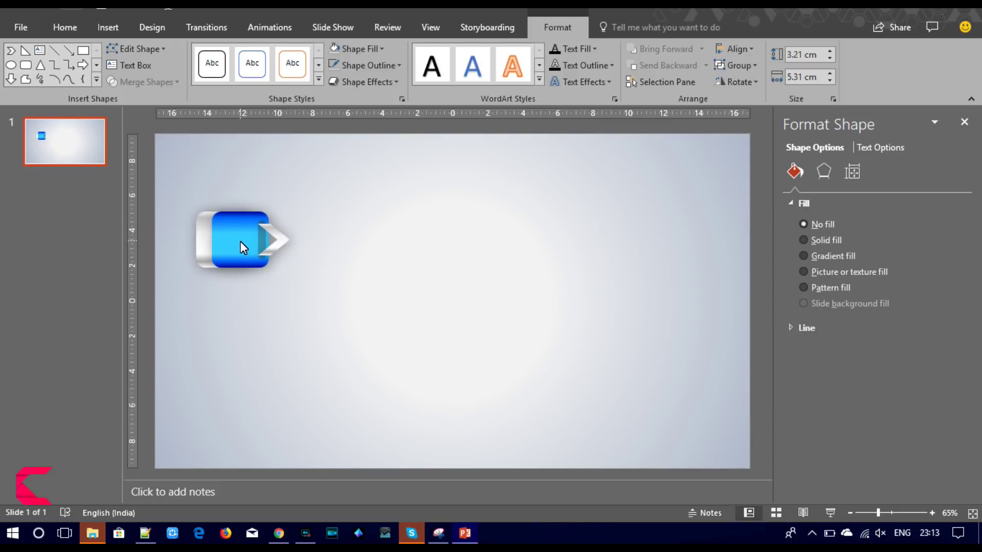
{"action": "left_click_drag", "start_coordinate": [240, 241], "coordinate": [232, 236]}
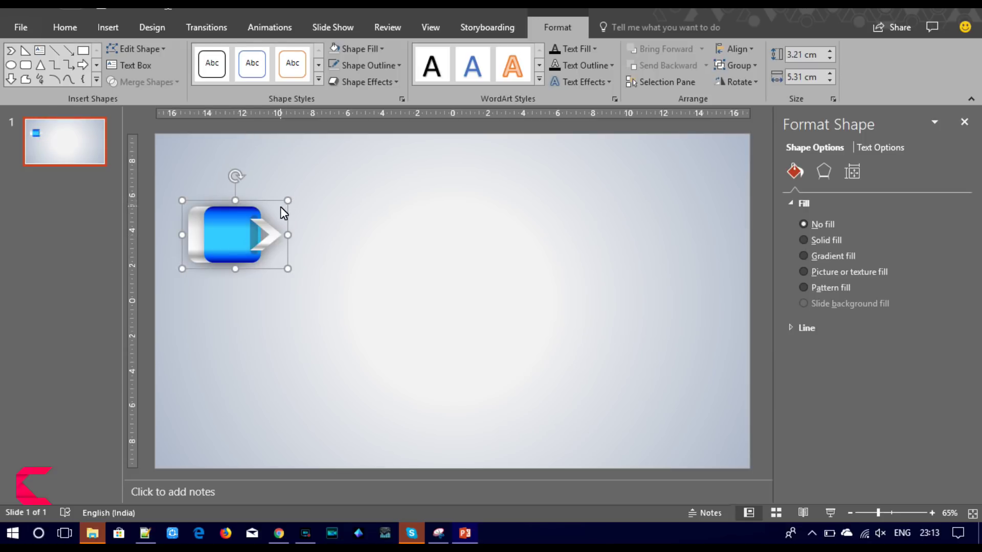
{"action": "left_click_drag", "start_coordinate": [287, 202], "coordinate": [278, 217]}
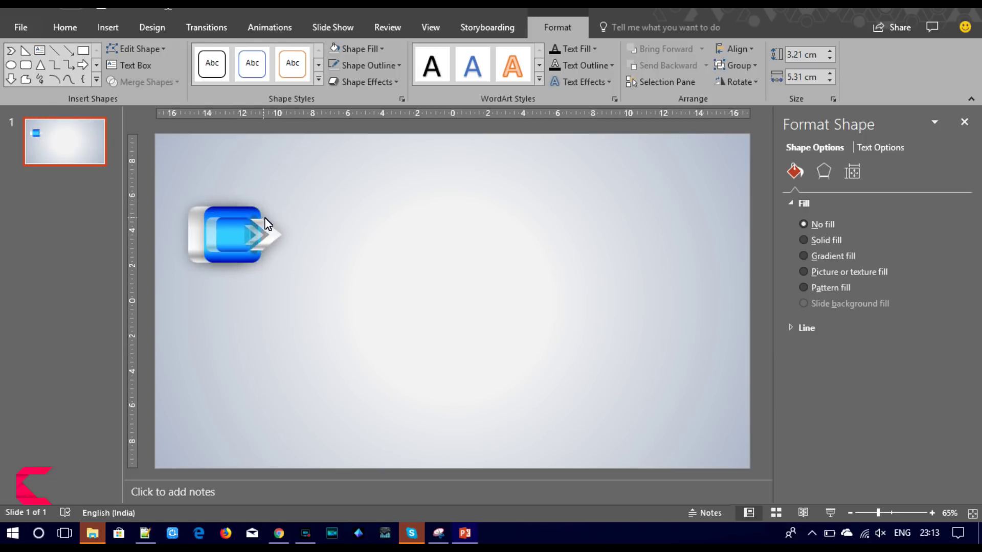
{"action": "left_click", "coordinate": [328, 257]}
Nudge the icon's blue inner piece left and back, then reselect the whole group.
{"action": "left_click", "coordinate": [200, 237]}
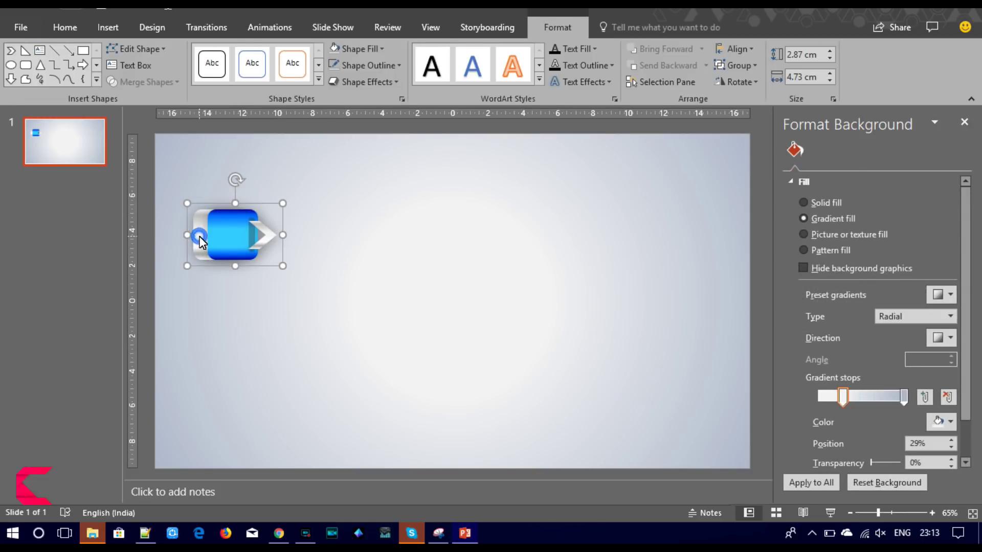
{"action": "left_click", "coordinate": [198, 237]}
{"action": "key", "text": "Left"}
{"action": "key", "text": "Left"}
{"action": "key", "text": "Left"}
{"action": "key", "text": "Left"}
{"action": "key", "text": "Left"}
{"action": "key", "text": "Right"}
{"action": "key", "text": "Right"}
{"action": "key", "text": "Right"}
{"action": "key", "text": "Right"}
{"action": "key", "text": "Right"}
{"action": "key", "text": "Right"}
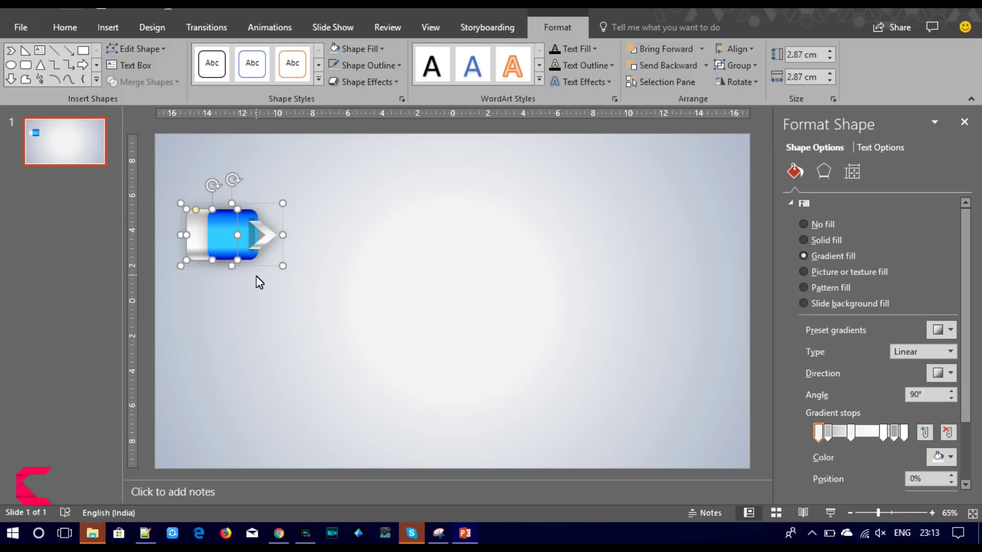
{"action": "left_click", "coordinate": [262, 294]}
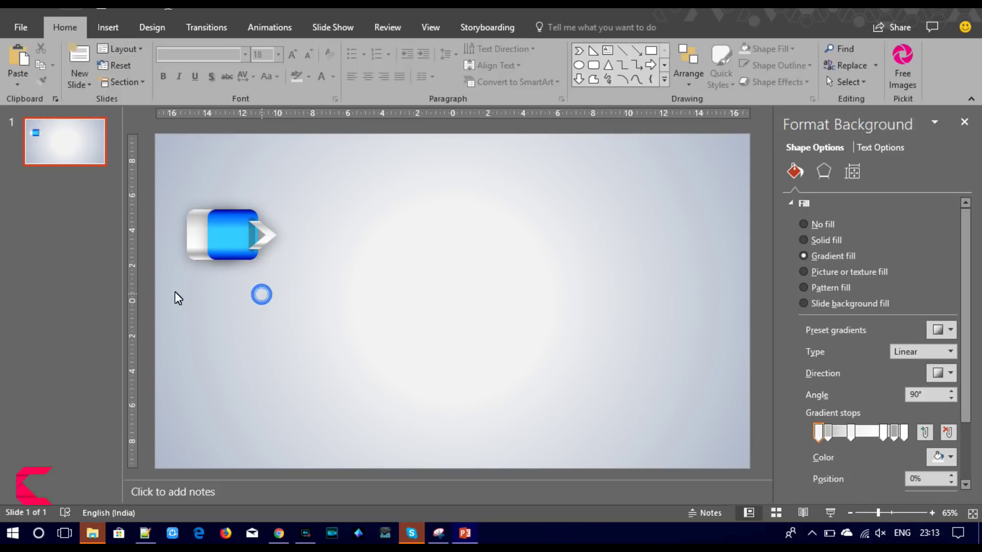
{"action": "left_click_drag", "start_coordinate": [170, 287], "coordinate": [332, 174]}
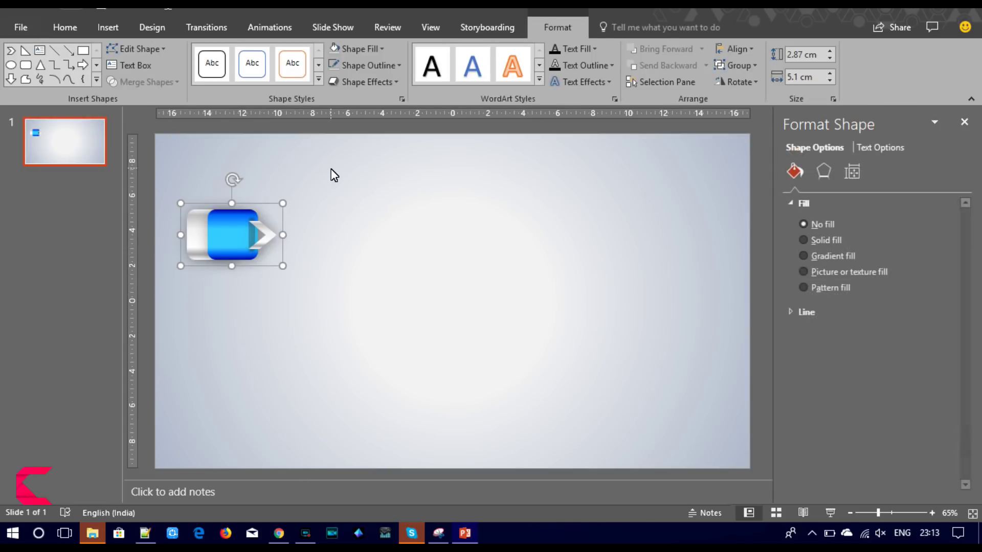
Paste two copies of the icon group, placing one below the original.
{"action": "key", "text": "ctrl+c"}
{"action": "key", "text": "ctrl+v"}
{"action": "left_click_drag", "start_coordinate": [230, 250], "coordinate": [228, 400]}
{"action": "key", "text": "ctrl+v"}
Left-align all three button icons into a vertical column.
{"action": "key", "text": "ctrl+a"}
{"action": "left_click", "coordinate": [740, 48]}
{"action": "left_click", "coordinate": [739, 71]}
{"action": "left_click", "coordinate": [471, 264]}
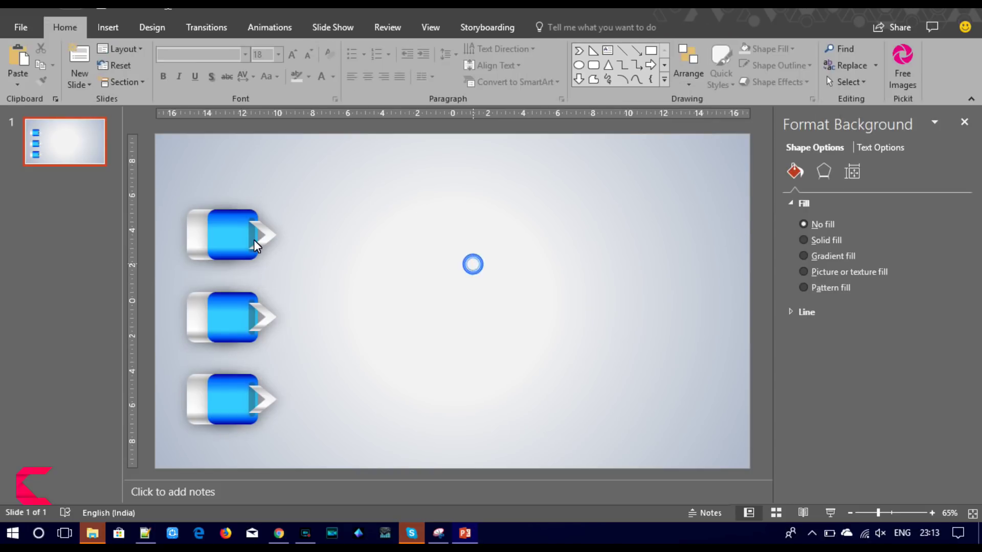
{"action": "left_click", "coordinate": [241, 241]}
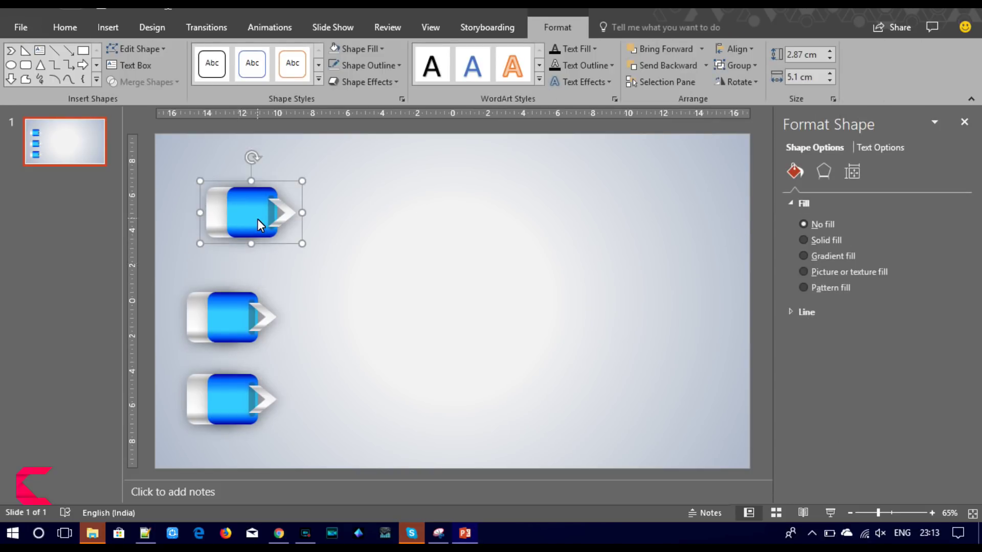
{"action": "left_click", "coordinate": [228, 314]}
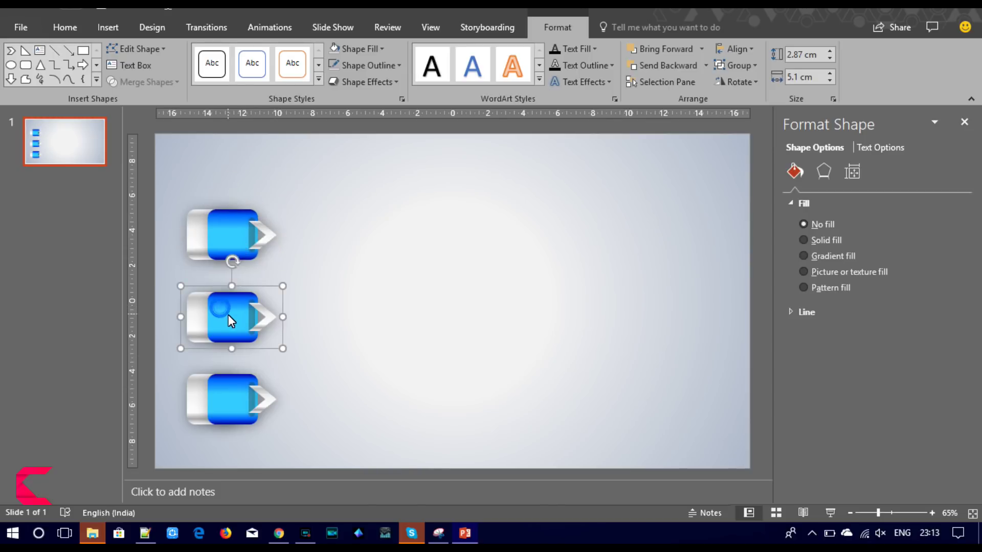
Set the middle button face's first and last gradient stops to dark green.
{"action": "left_click", "coordinate": [228, 315]}
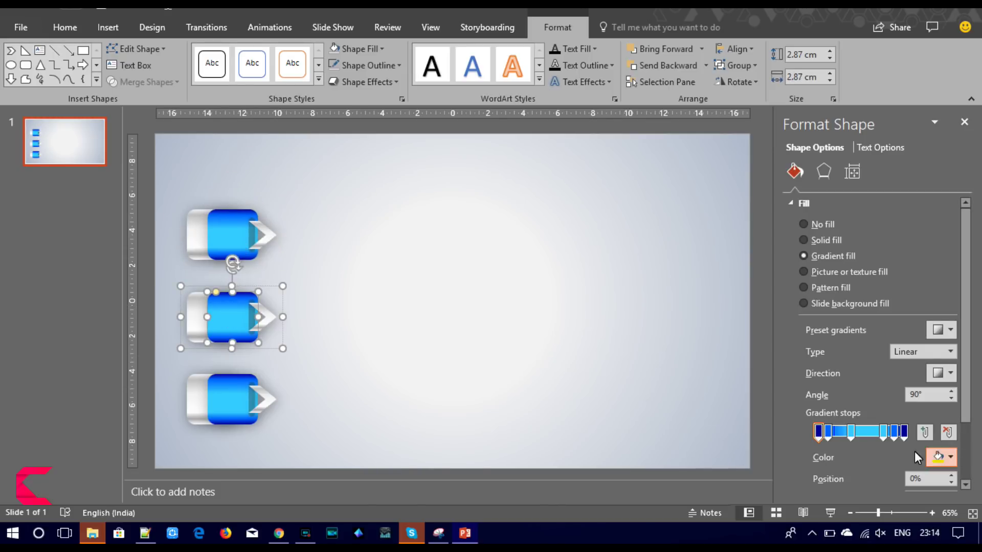
{"action": "left_click", "coordinate": [945, 456]}
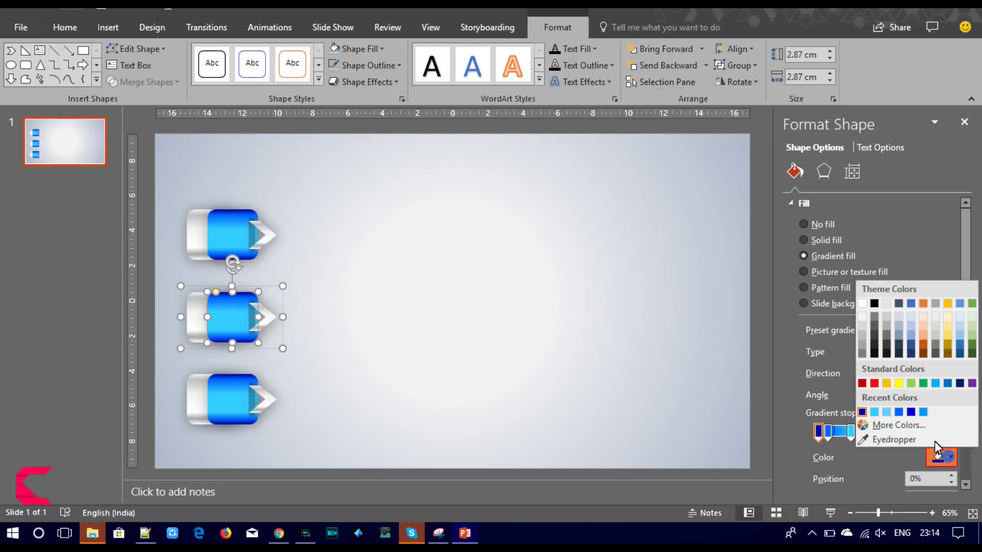
{"action": "left_click", "coordinate": [912, 417]}
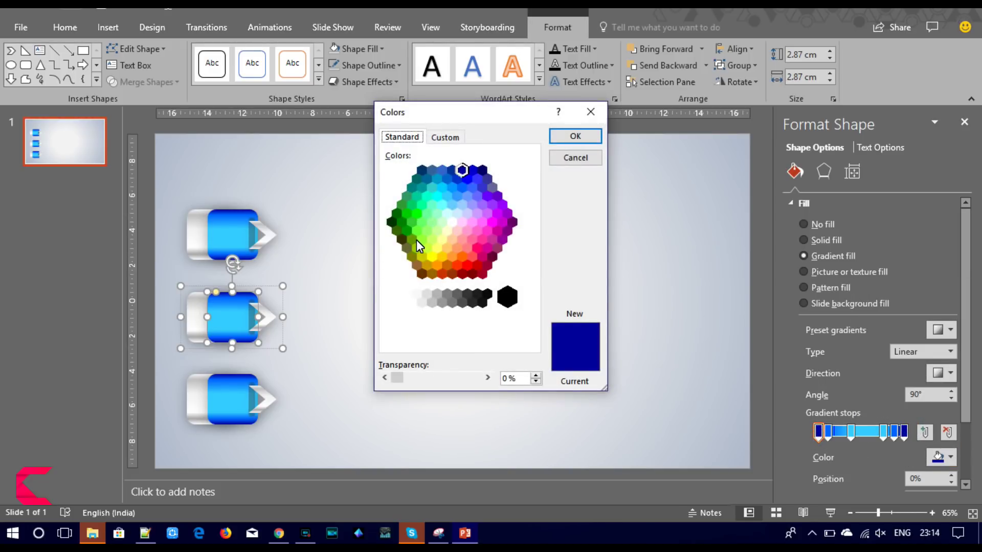
{"action": "left_click", "coordinate": [397, 229]}
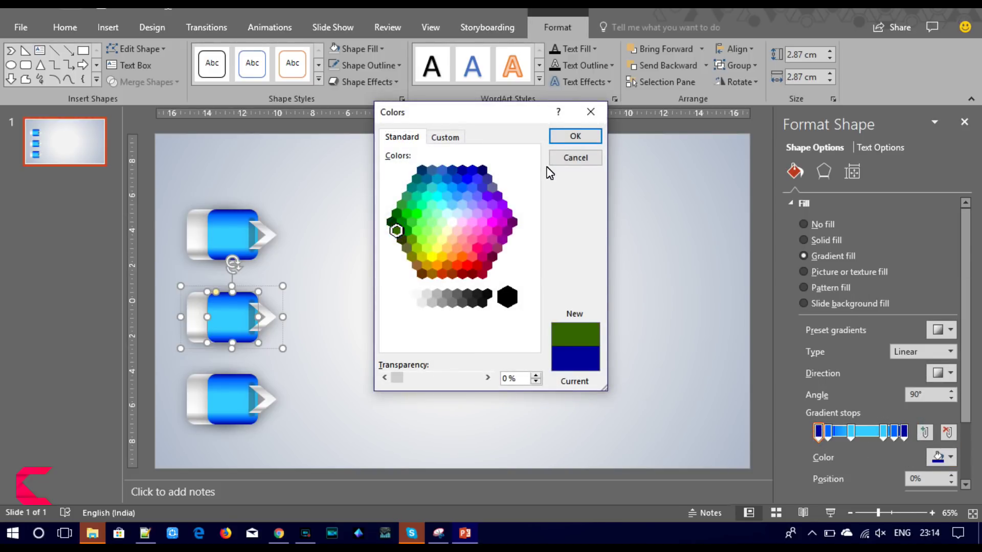
{"action": "left_click", "coordinate": [575, 135]}
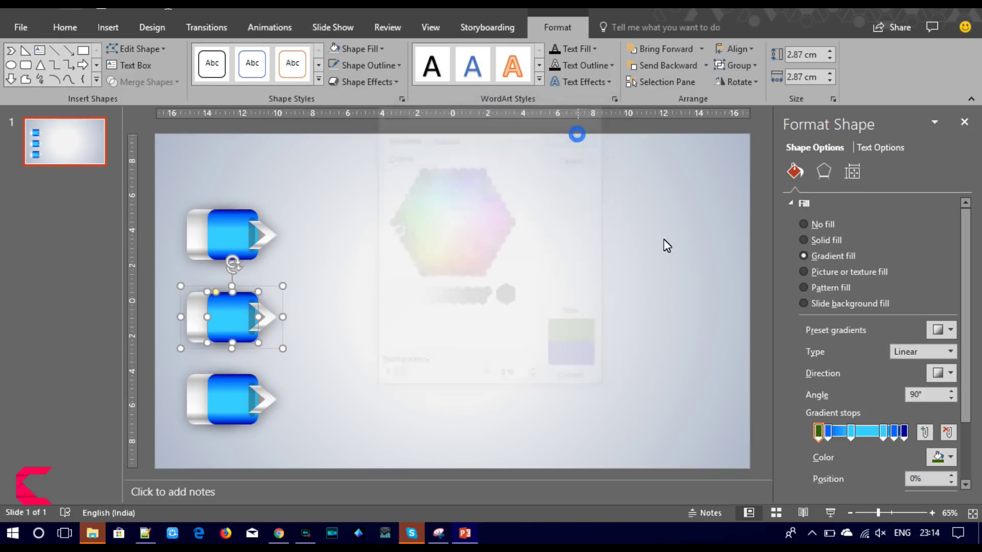
{"action": "left_click", "coordinate": [901, 437]}
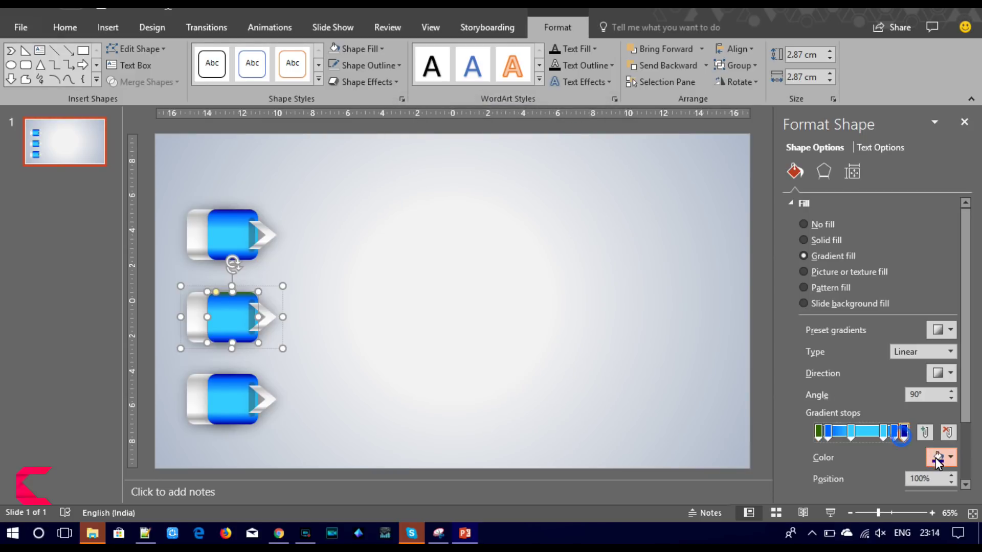
{"action": "left_click", "coordinate": [938, 458]}
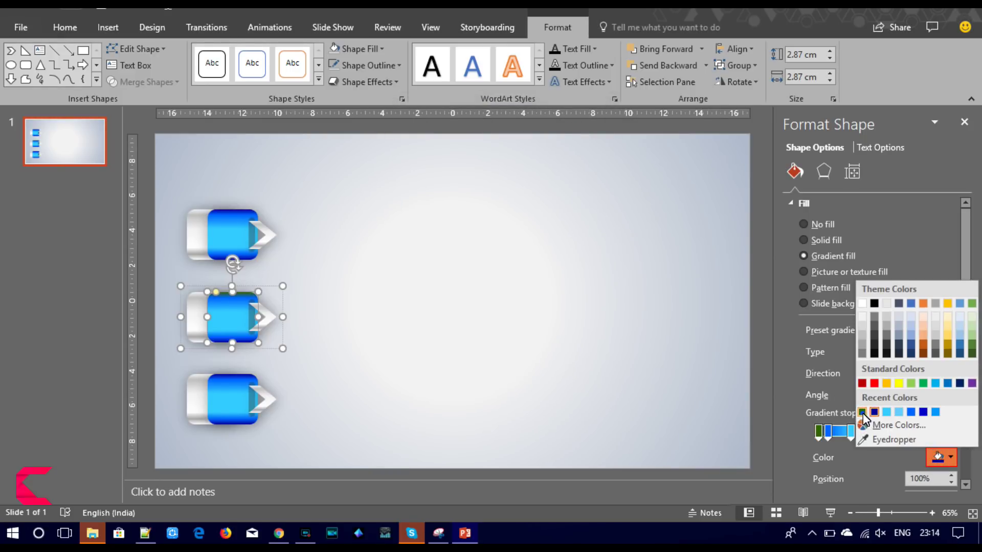
{"action": "left_click", "coordinate": [862, 411]}
Colour the 89% and 11% gradient stops green.
{"action": "left_click", "coordinate": [894, 432]}
{"action": "left_click", "coordinate": [941, 455]}
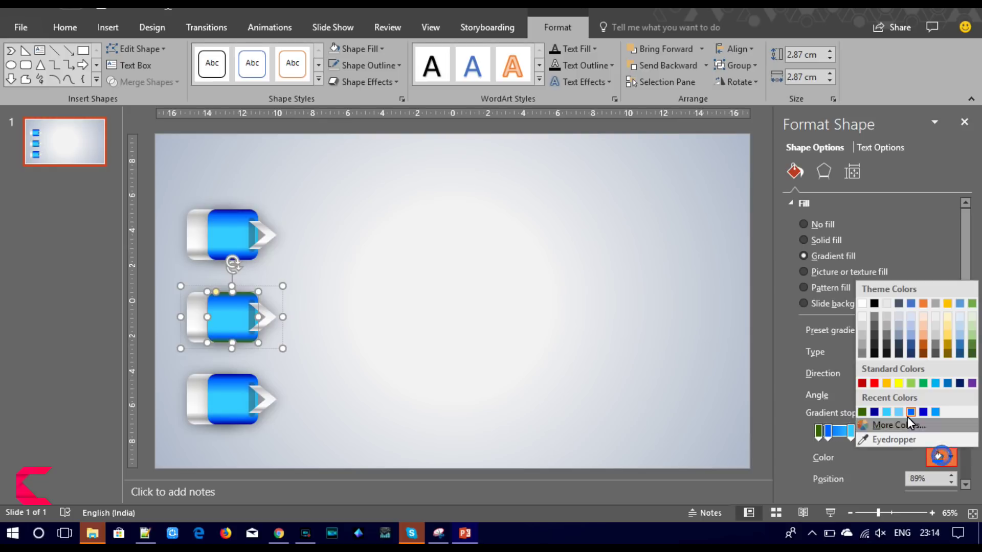
{"action": "left_click", "coordinate": [889, 423]}
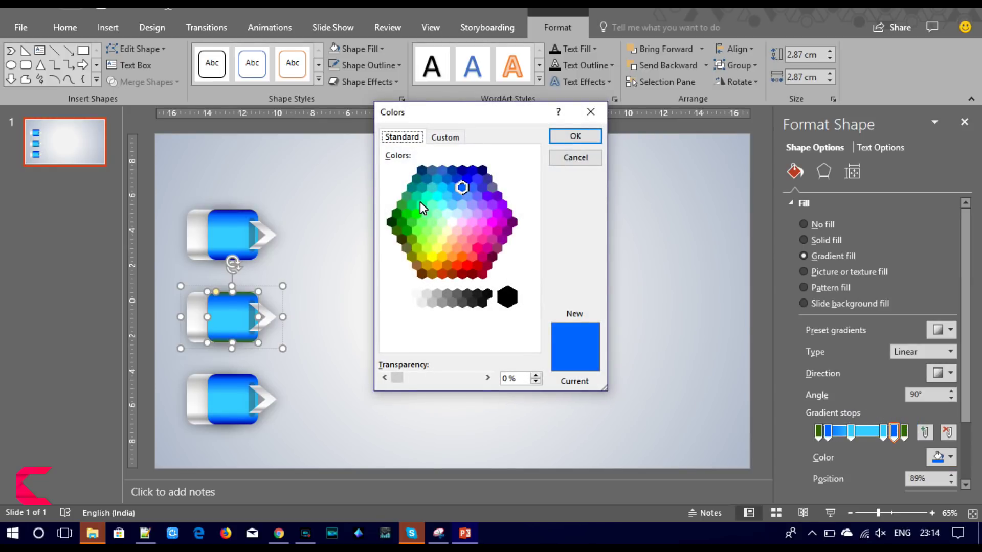
{"action": "left_click", "coordinate": [406, 230]}
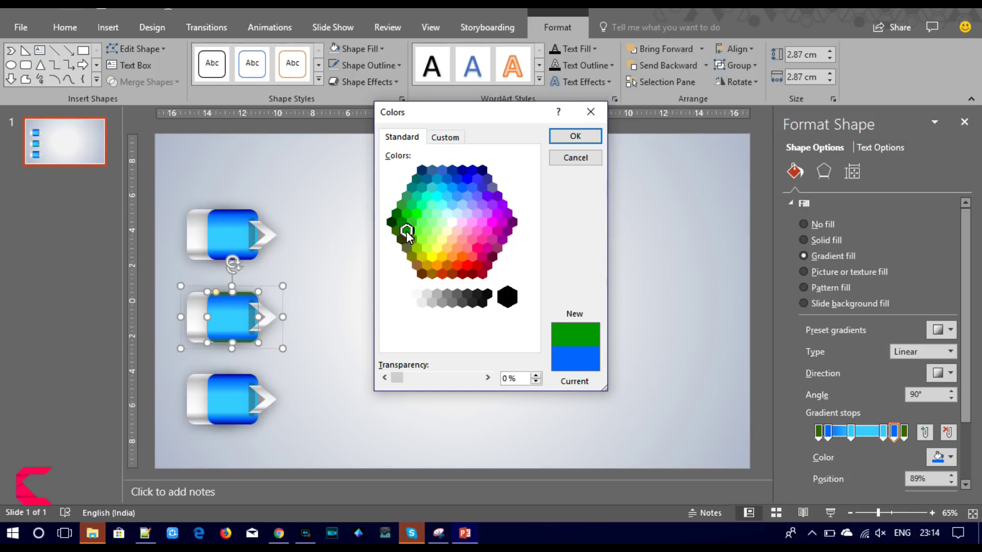
{"action": "left_click", "coordinate": [584, 136]}
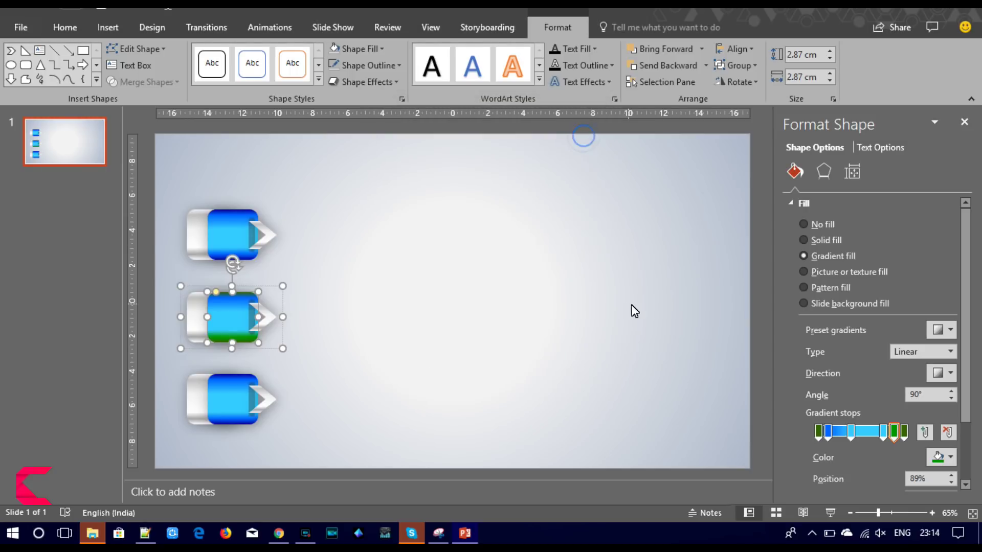
{"action": "left_click", "coordinate": [828, 432]}
{"action": "left_click", "coordinate": [949, 456]}
{"action": "left_click", "coordinate": [862, 412]}
Make the 38% gradient stop a lighter green and the 76% stop dark green.
{"action": "left_click", "coordinate": [849, 433]}
{"action": "left_click", "coordinate": [931, 456]}
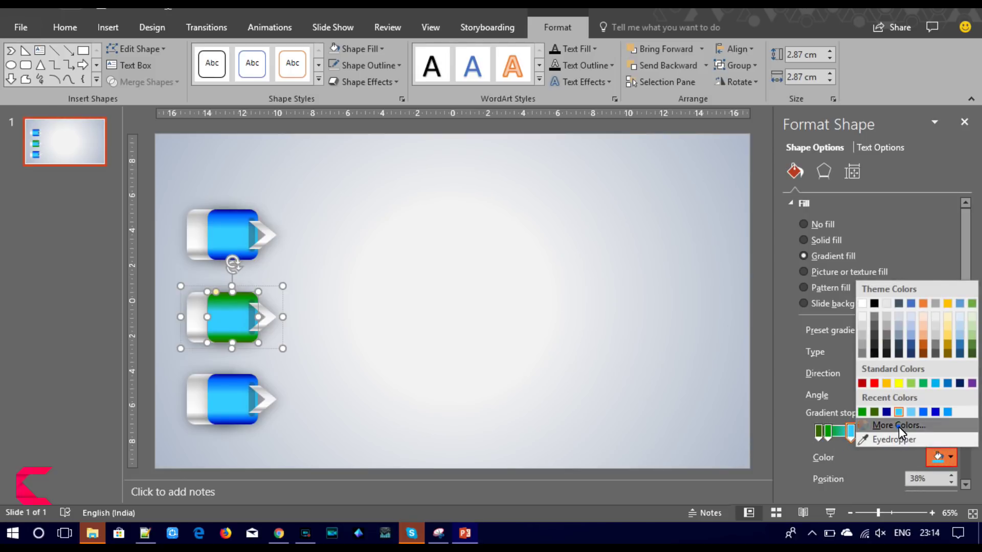
{"action": "left_click", "coordinate": [898, 427]}
{"action": "left_click", "coordinate": [415, 213]}
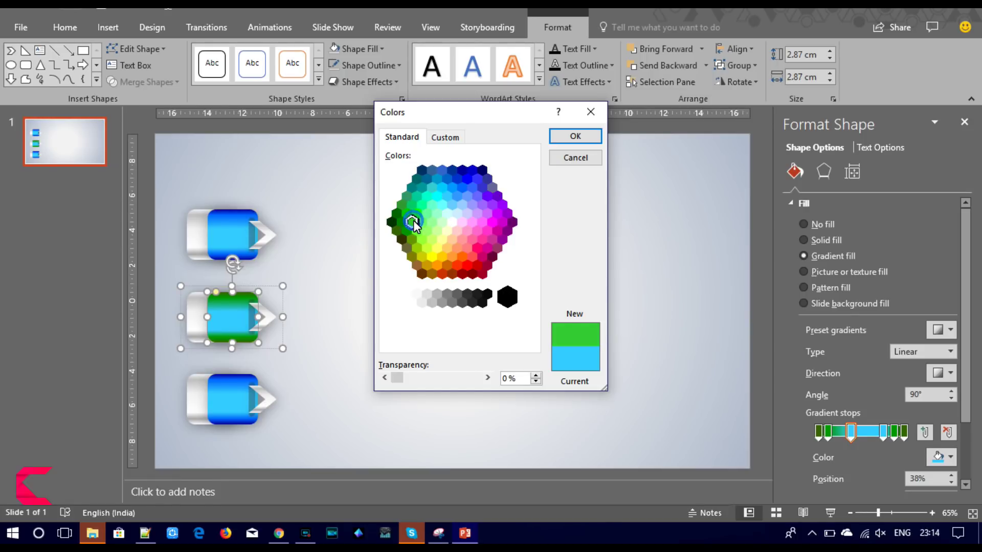
{"action": "left_click", "coordinate": [575, 136]}
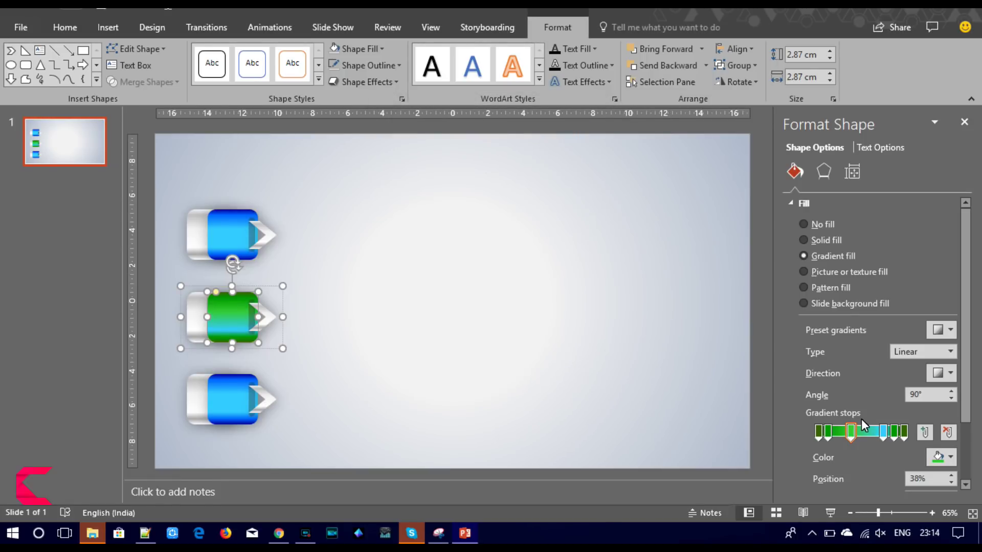
{"action": "left_click", "coordinate": [883, 432]}
{"action": "left_click", "coordinate": [950, 457]}
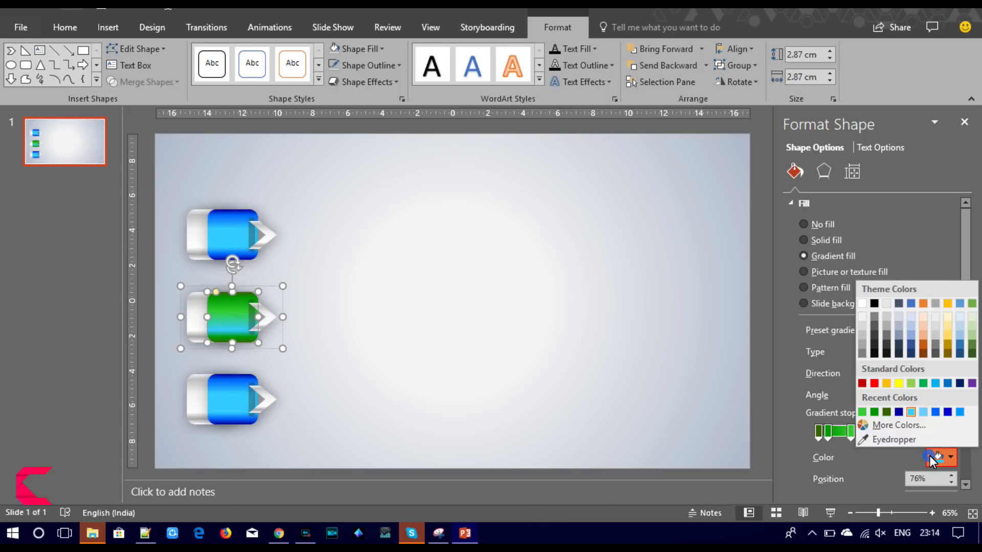
{"action": "left_click", "coordinate": [873, 411]}
{"action": "left_click", "coordinate": [545, 373]}
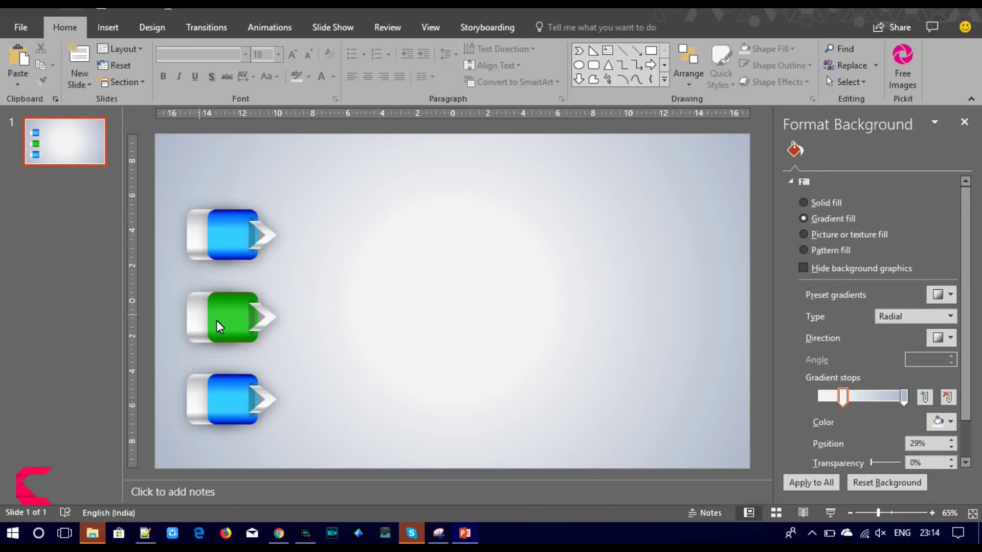
{"action": "left_click", "coordinate": [234, 401]}
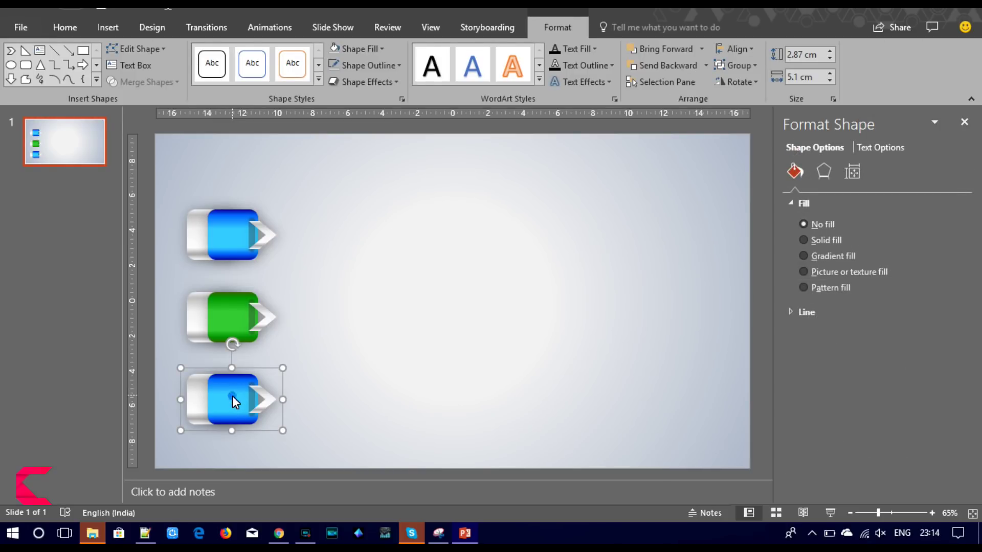
Set the bottom button face's first and last gradient stops to dark brown.
{"action": "left_click", "coordinate": [233, 401]}
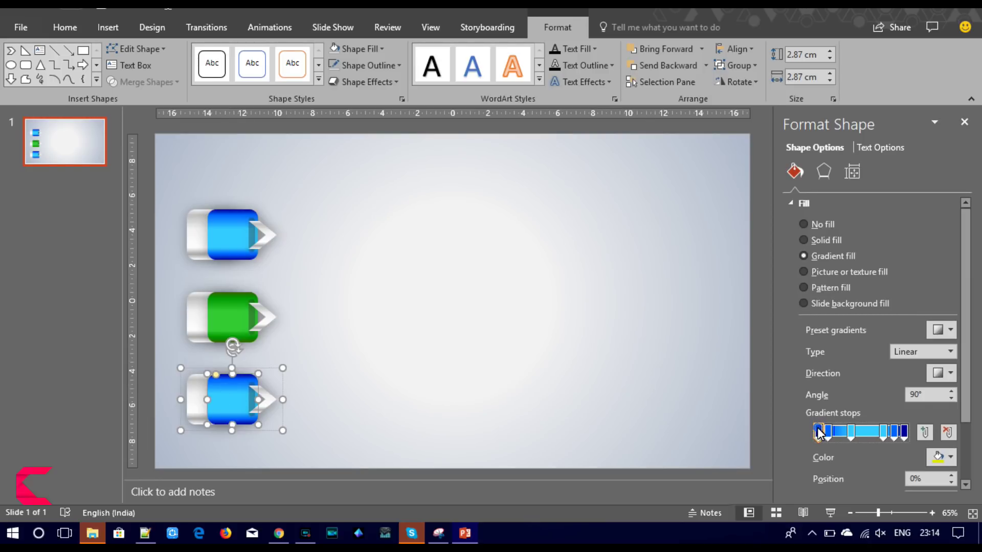
{"action": "left_click", "coordinate": [951, 458]}
{"action": "left_click", "coordinate": [910, 433]}
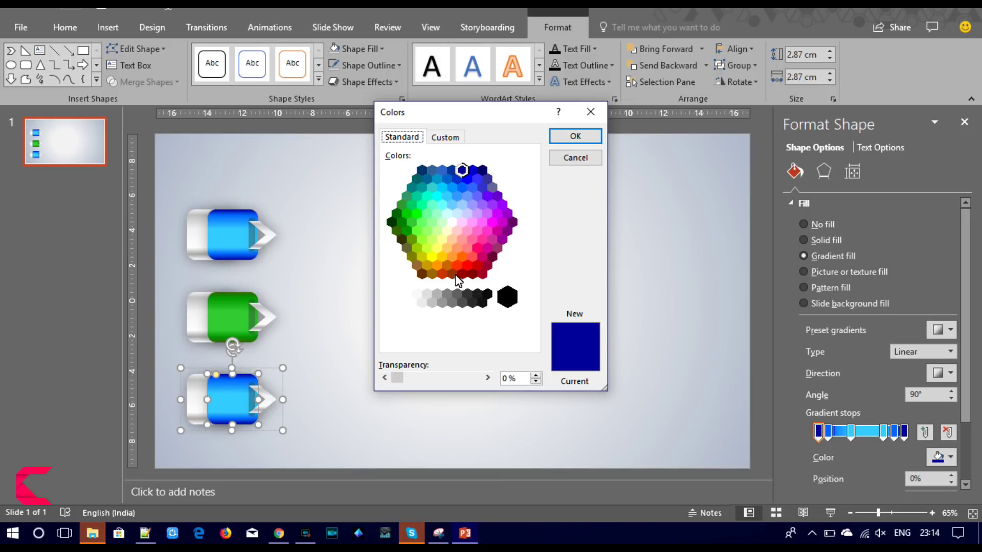
{"action": "left_click", "coordinate": [441, 274]}
{"action": "left_click", "coordinate": [452, 274]}
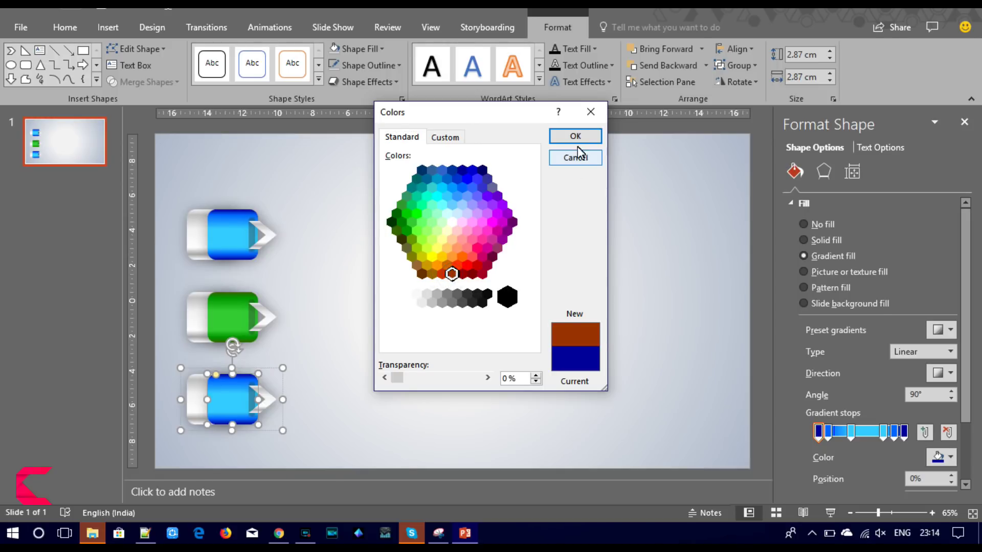
{"action": "left_click", "coordinate": [575, 136]}
{"action": "left_click", "coordinate": [904, 433]}
{"action": "left_click", "coordinate": [950, 457]}
{"action": "left_click", "coordinate": [861, 412]}
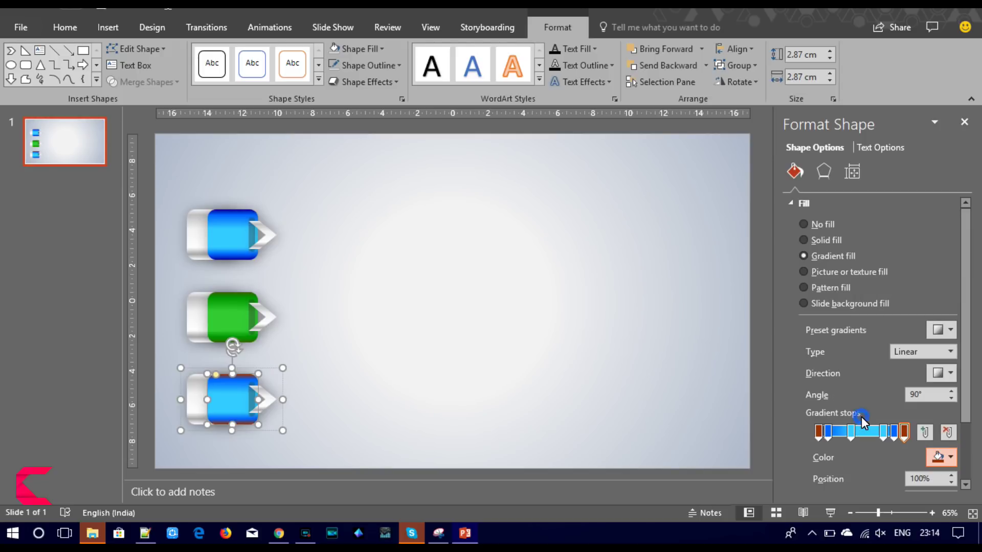
Colour the 89% and 11% gradient stops orange.
{"action": "left_click", "coordinate": [894, 438]}
{"action": "left_click", "coordinate": [941, 458]}
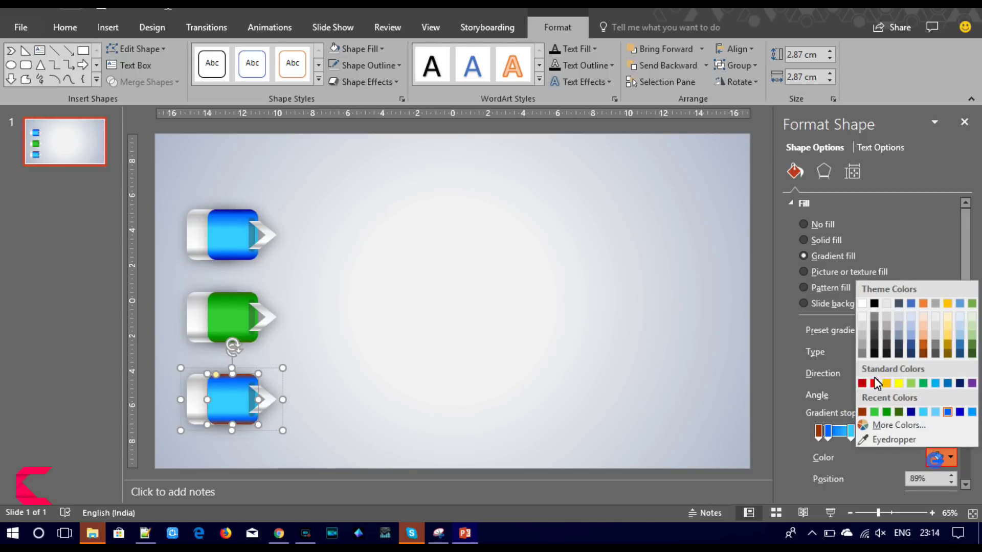
{"action": "left_click", "coordinate": [877, 426]}
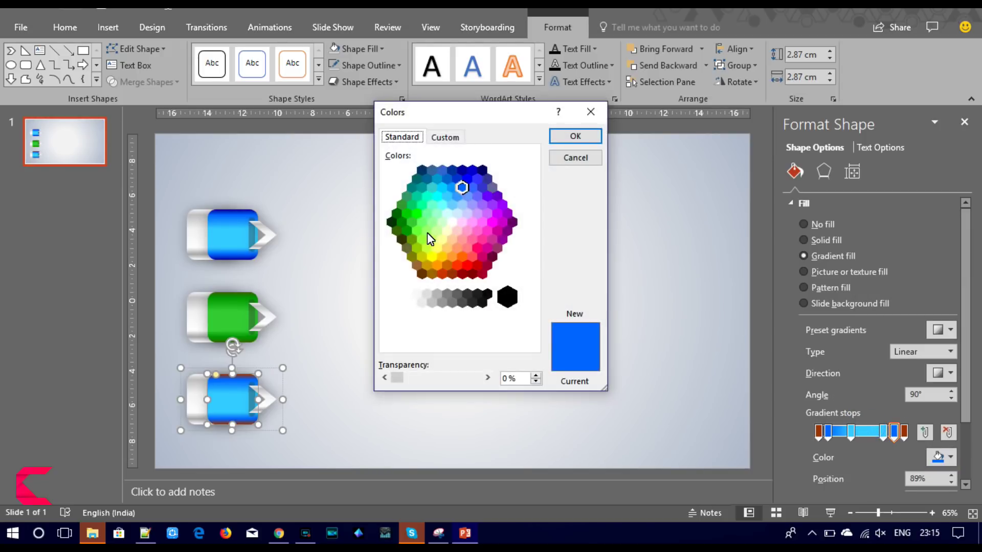
{"action": "left_click", "coordinate": [441, 272]}
{"action": "left_click", "coordinate": [455, 265]}
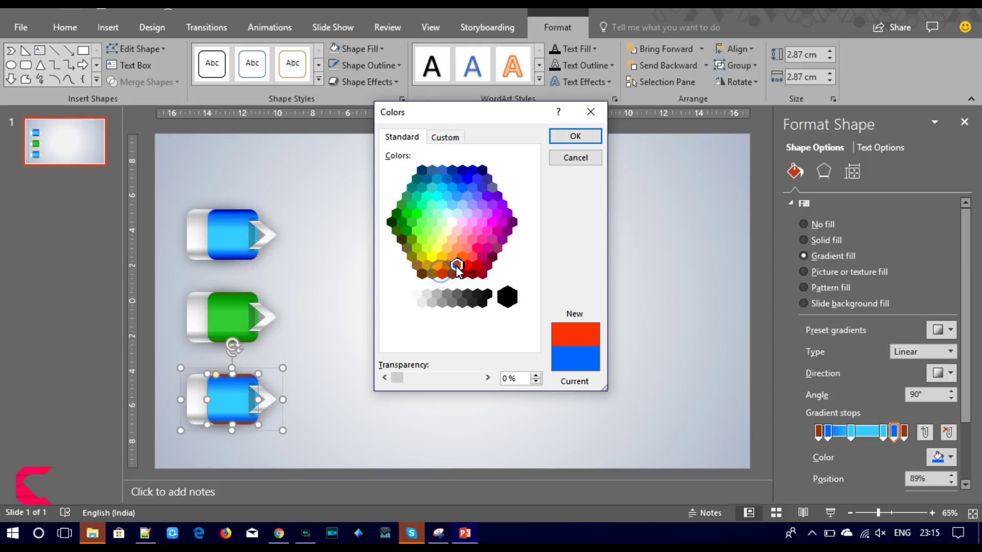
{"action": "left_click", "coordinate": [437, 264]}
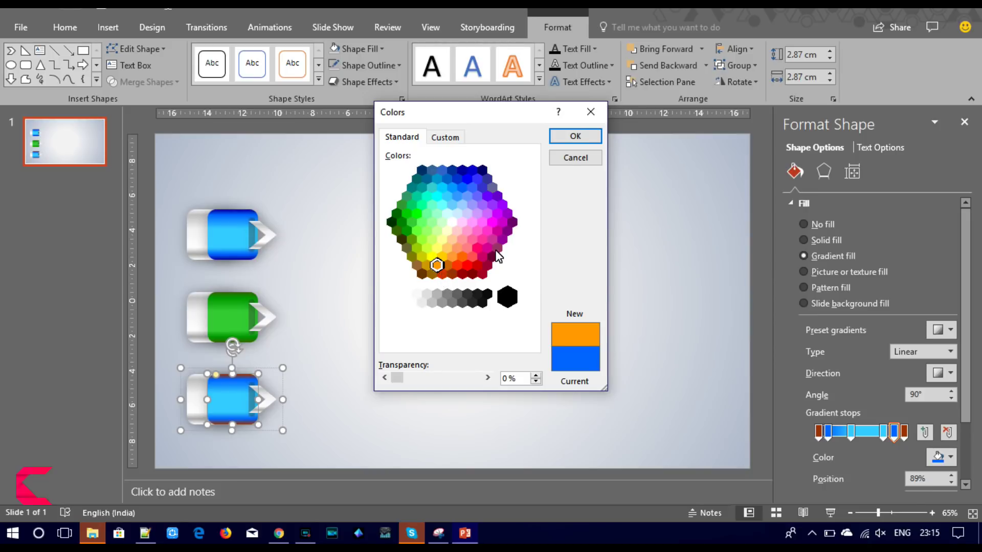
{"action": "left_click", "coordinate": [578, 141]}
{"action": "left_click", "coordinate": [829, 434]}
{"action": "left_click", "coordinate": [946, 457]}
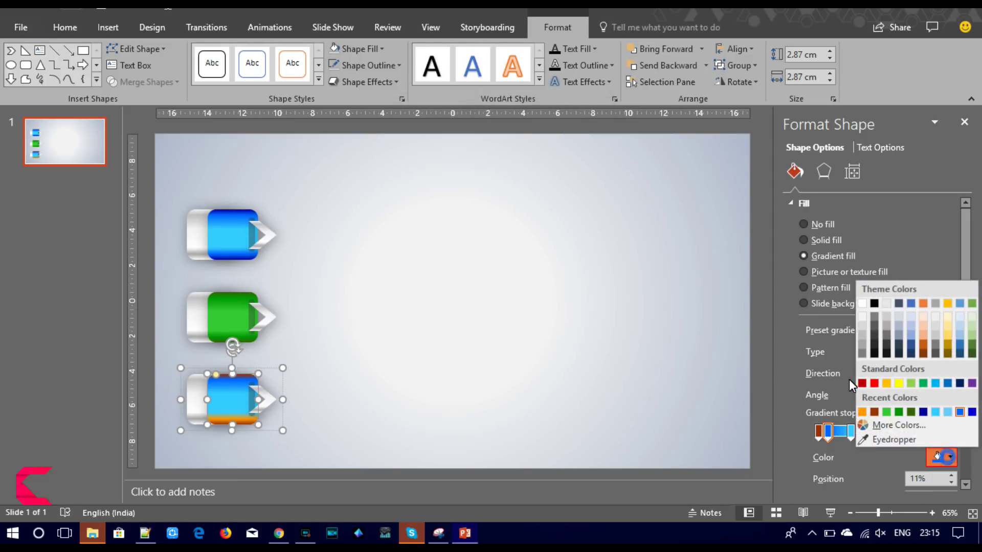
{"action": "left_click", "coordinate": [862, 412]}
Make the 38% and 76% gradient stops yellow-orange.
{"action": "left_click", "coordinate": [851, 434]}
{"action": "left_click", "coordinate": [944, 458]}
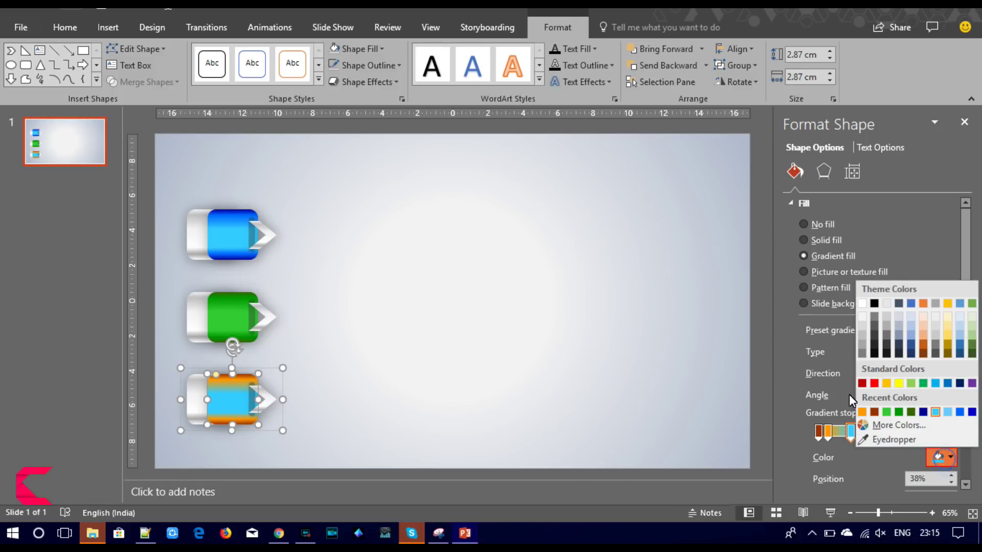
{"action": "left_click", "coordinate": [898, 425]}
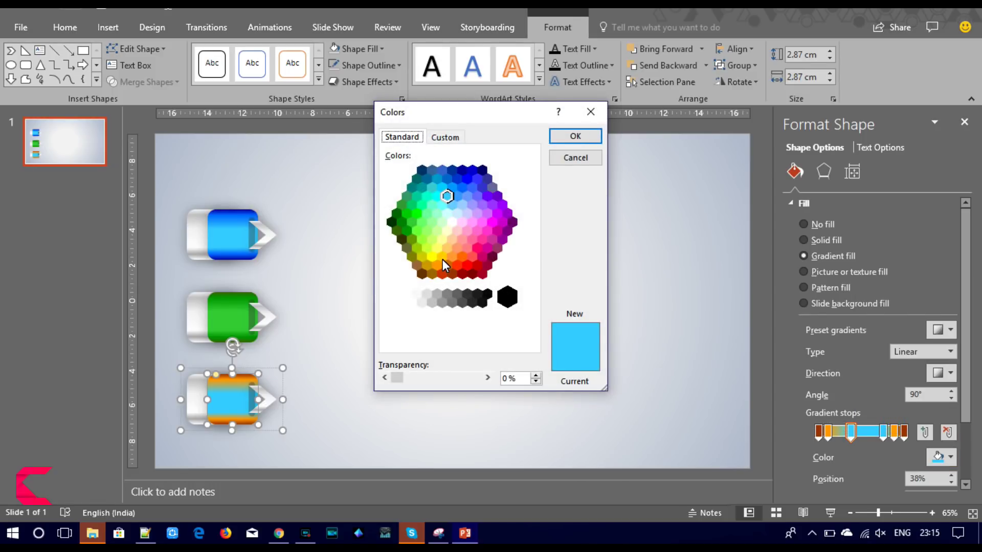
{"action": "left_click", "coordinate": [442, 254]}
{"action": "left_click", "coordinate": [447, 248]}
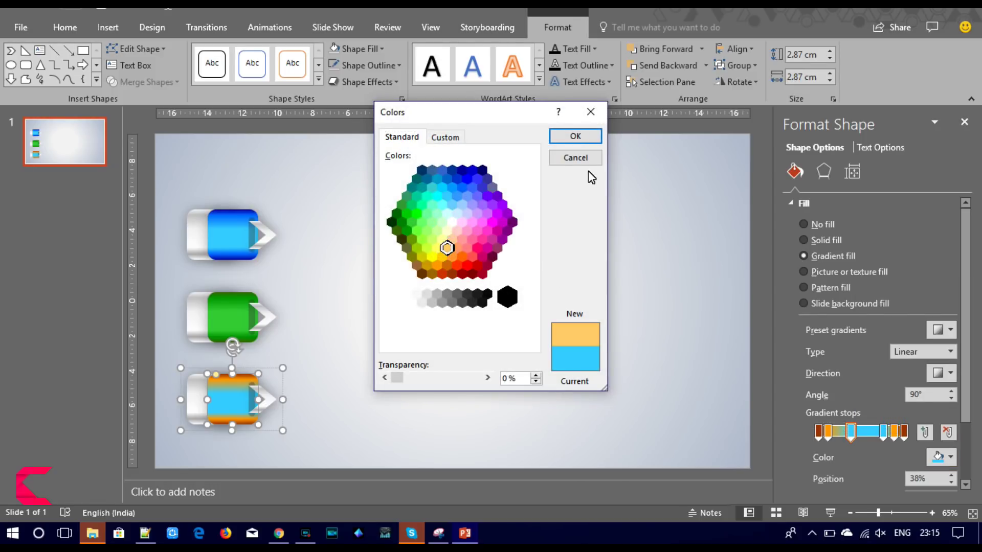
{"action": "left_click", "coordinate": [449, 256]}
{"action": "left_click", "coordinate": [441, 257]}
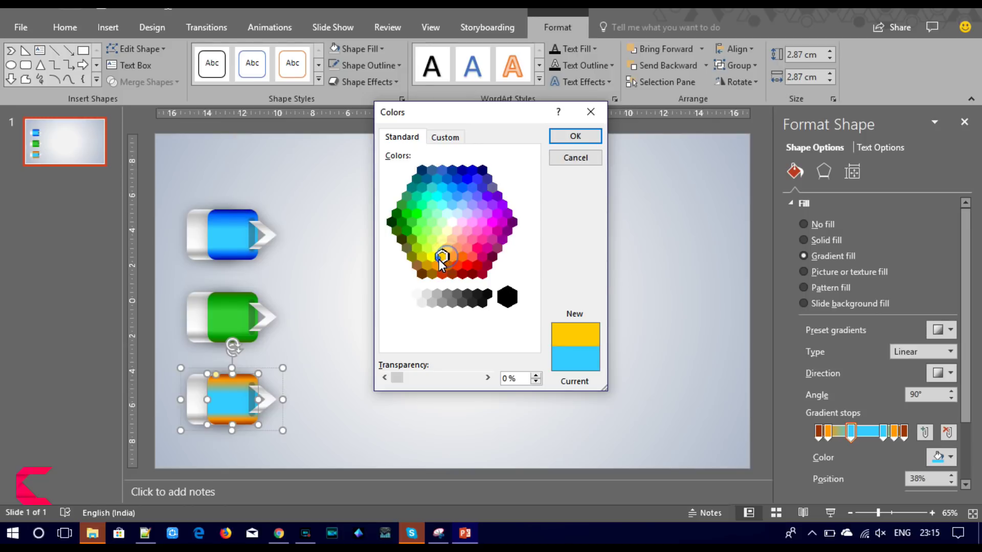
{"action": "left_click", "coordinate": [576, 136]}
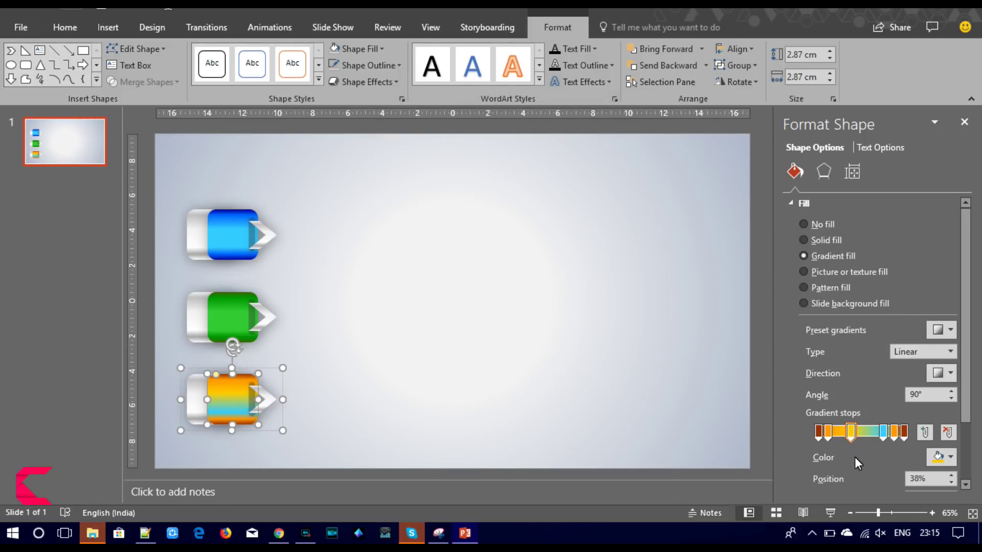
{"action": "left_click", "coordinate": [886, 431]}
{"action": "left_click", "coordinate": [939, 457]}
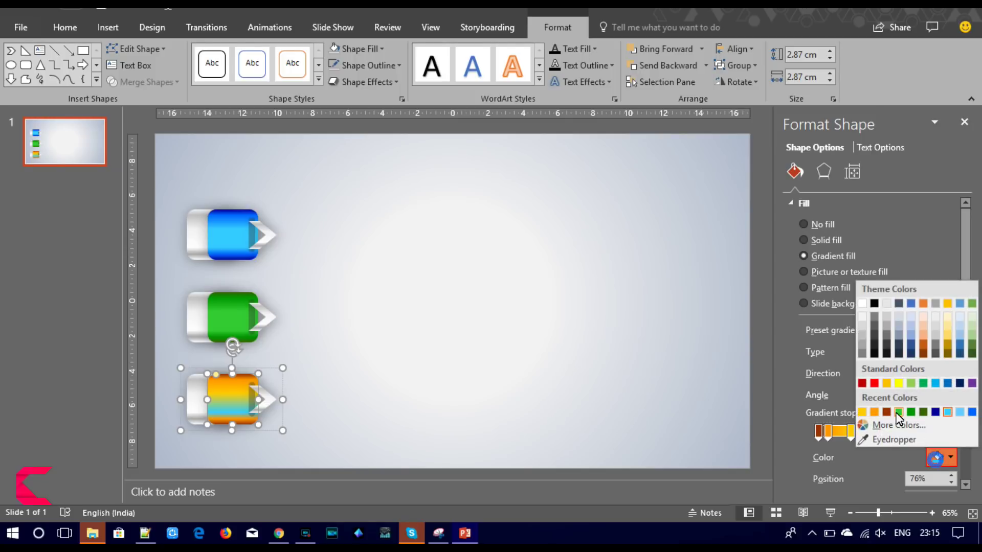
{"action": "left_click", "coordinate": [863, 413]}
{"action": "left_click", "coordinate": [553, 363]}
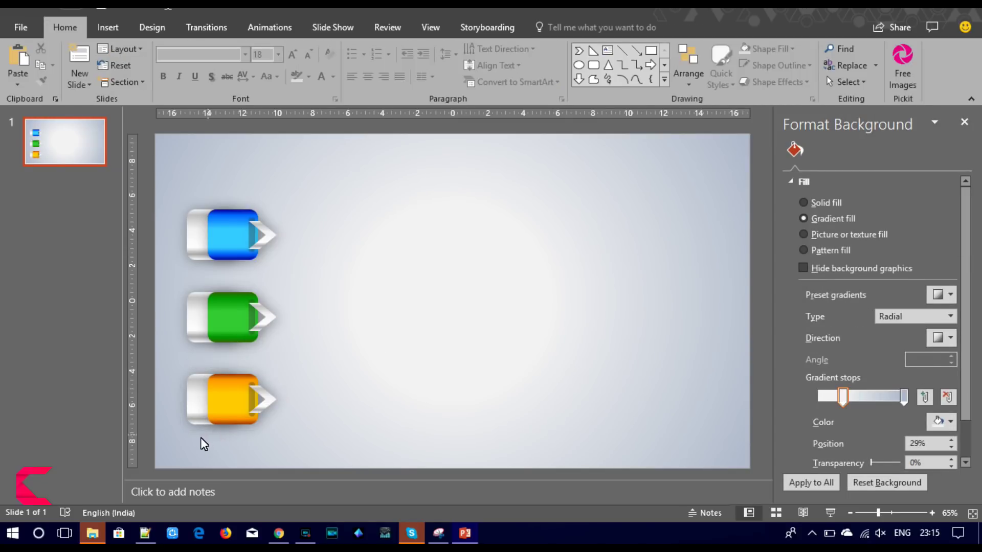
Copy the blue, green and orange buttons and place the copies on the right, level with the originals.
{"action": "left_click_drag", "start_coordinate": [173, 448], "coordinate": [312, 190]}
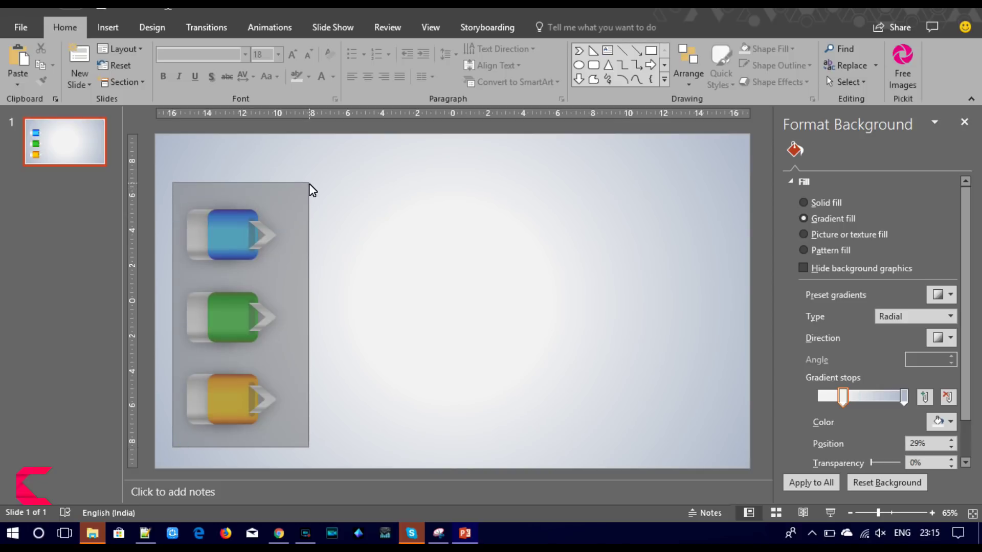
{"action": "key", "text": "ctrl+c"}
{"action": "key", "text": "ctrl+v"}
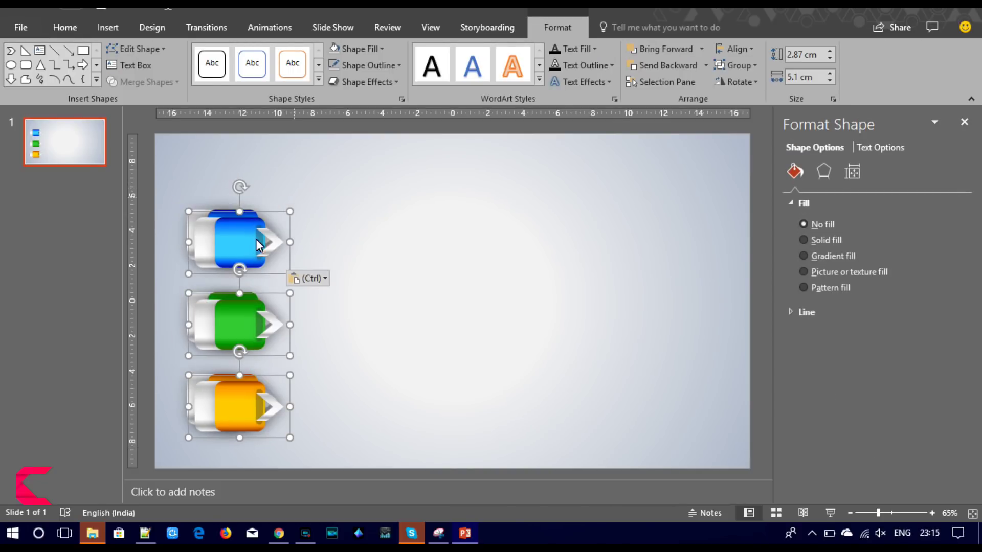
{"action": "mouse_move", "coordinate": [239, 243]}
{"action": "left_mouse_down"}
{"action": "mouse_move", "coordinate": [511, 242]}
{"action": "mouse_move", "coordinate": [503, 242]}
{"action": "left_mouse_up"}
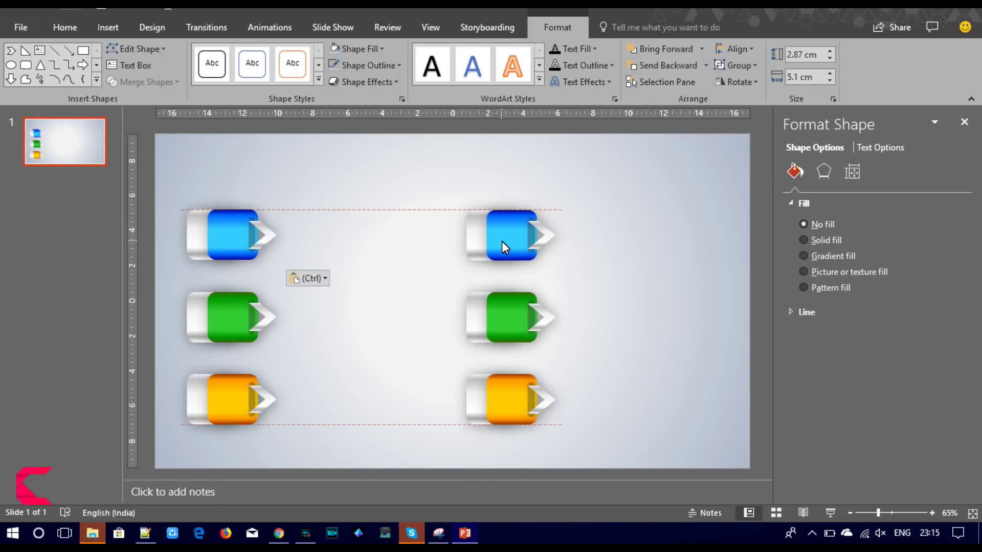
{"action": "left_click_drag", "start_coordinate": [502, 241], "coordinate": [495, 239]}
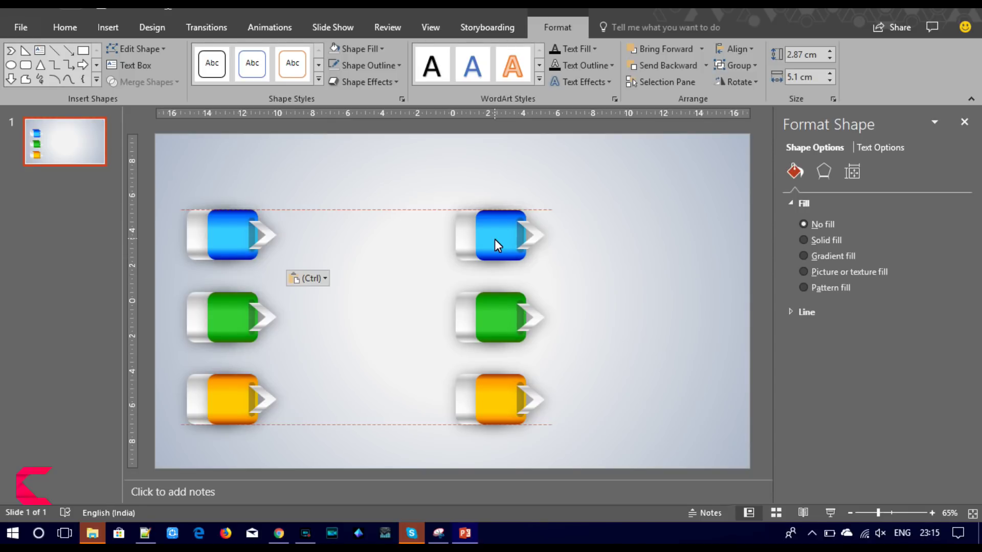
{"action": "left_click_drag", "start_coordinate": [495, 239], "coordinate": [495, 239]}
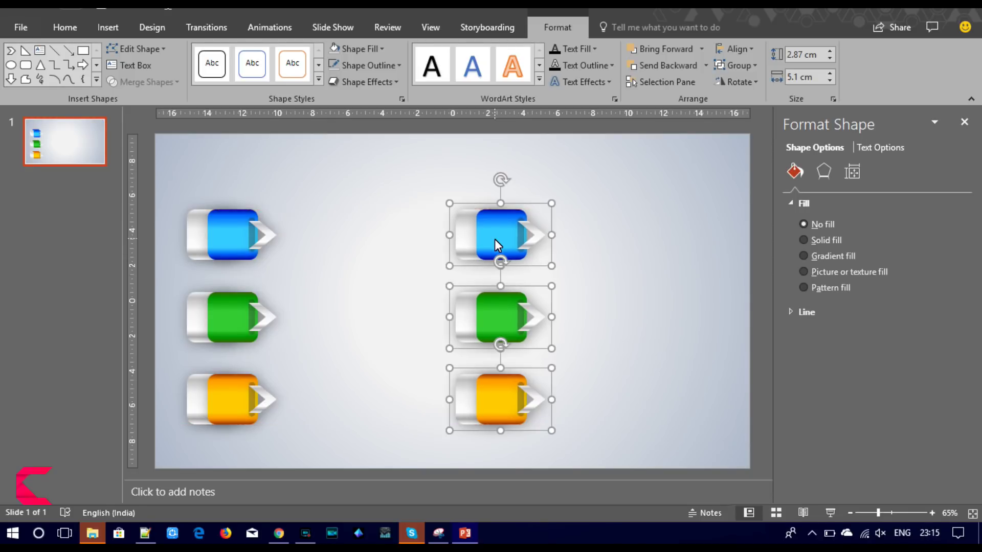
{"action": "left_click", "coordinate": [572, 262]}
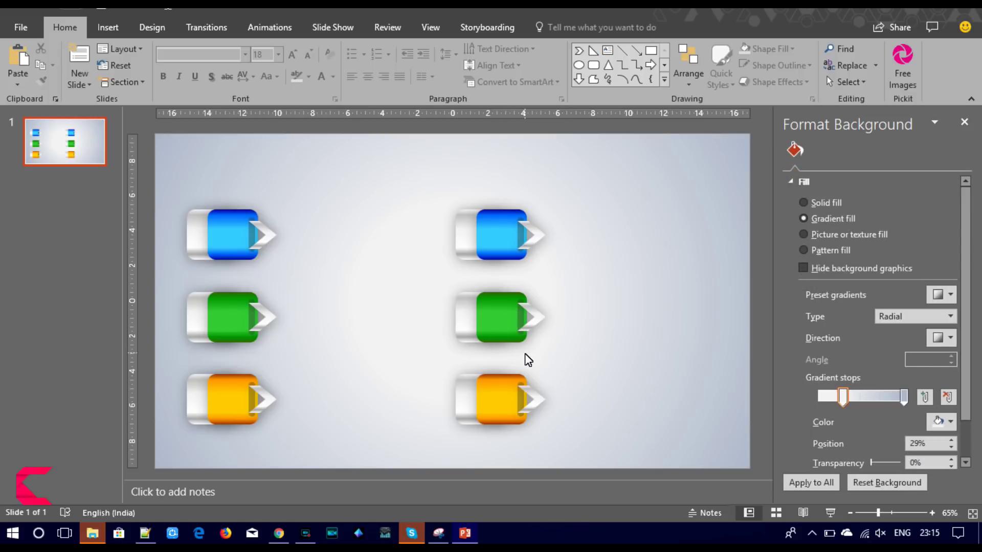
{"action": "left_click", "coordinate": [511, 250]}
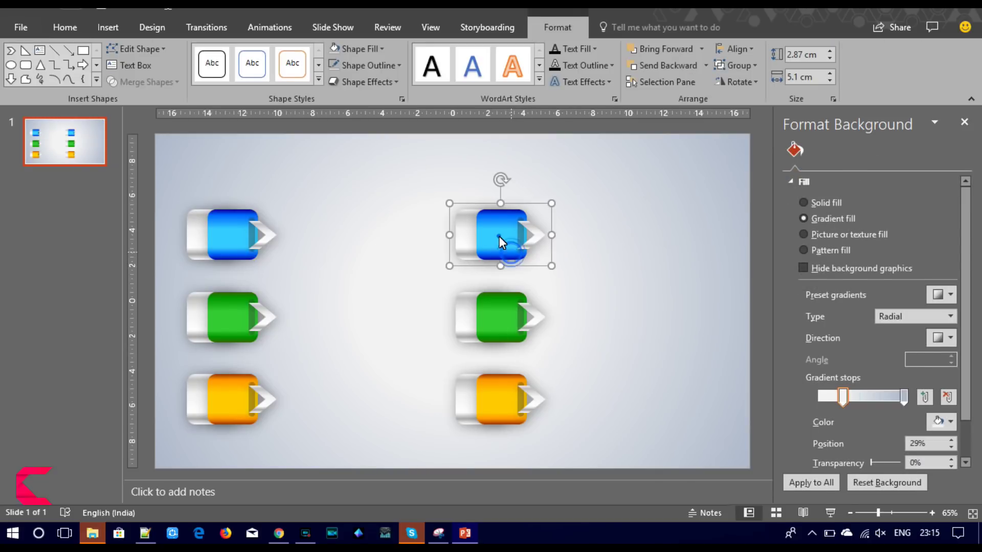
Set the top-right button face's first and last gradient stops to crimson.
{"action": "left_click", "coordinate": [499, 236]}
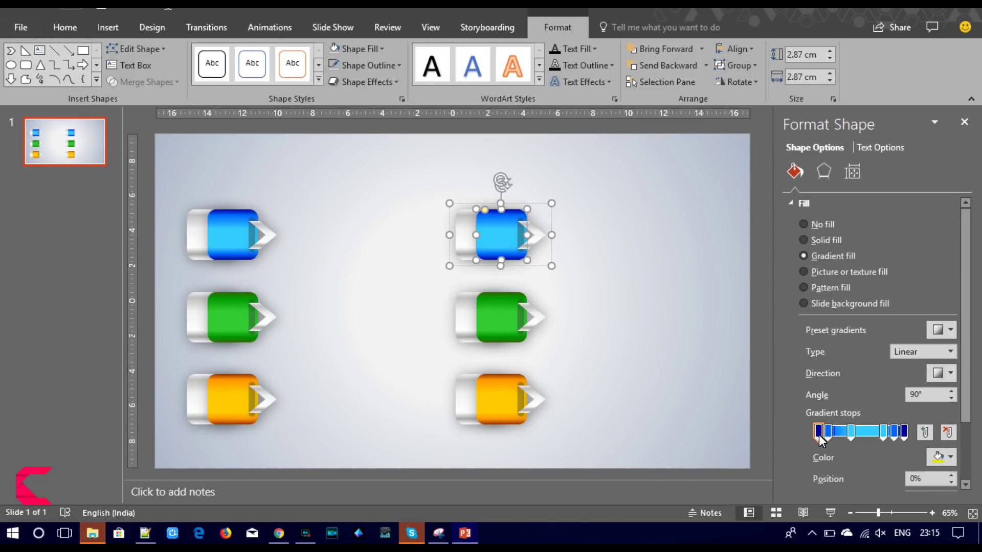
{"action": "left_click", "coordinate": [943, 460]}
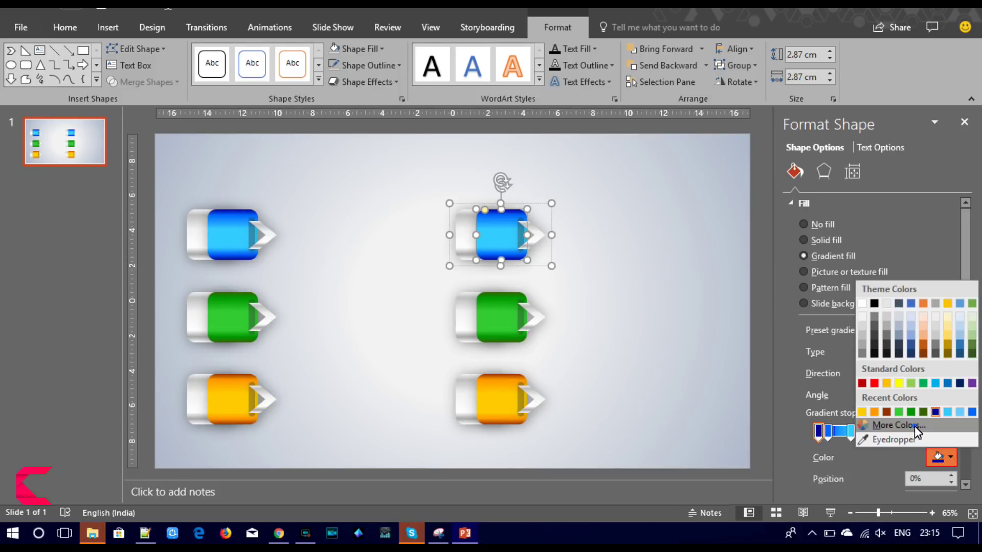
{"action": "left_click", "coordinate": [914, 425]}
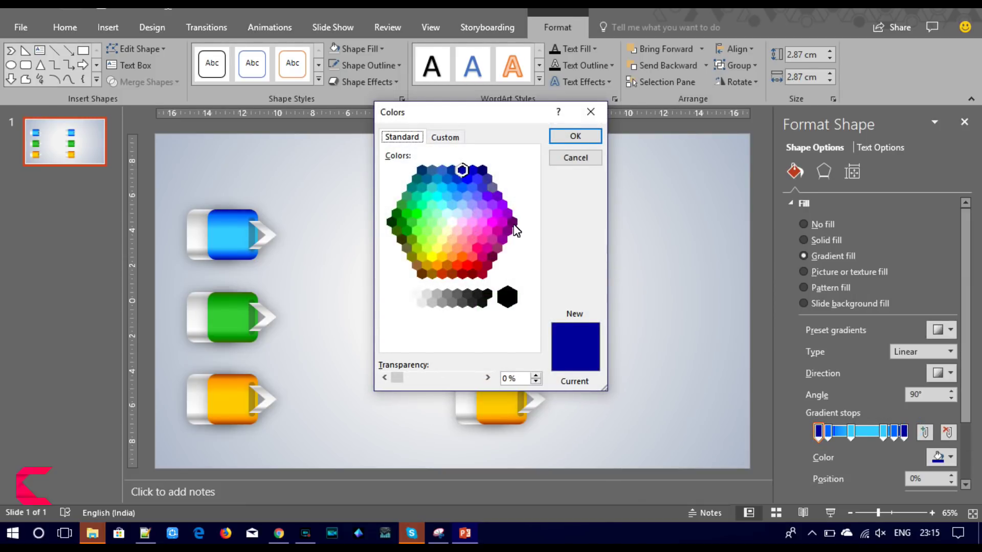
{"action": "left_click", "coordinate": [488, 265]}
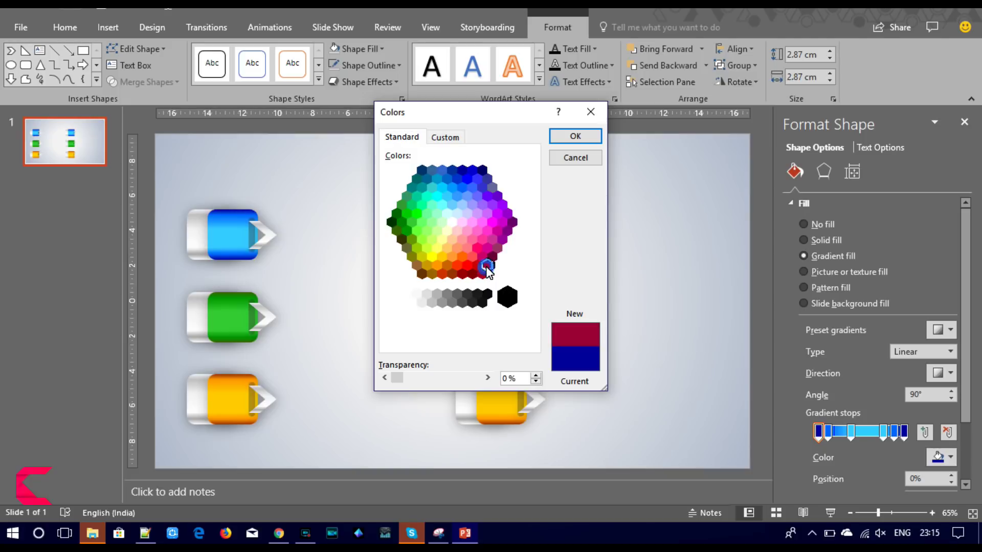
{"action": "left_click", "coordinate": [576, 136]}
{"action": "left_click", "coordinate": [904, 435]}
{"action": "left_click", "coordinate": [940, 457]}
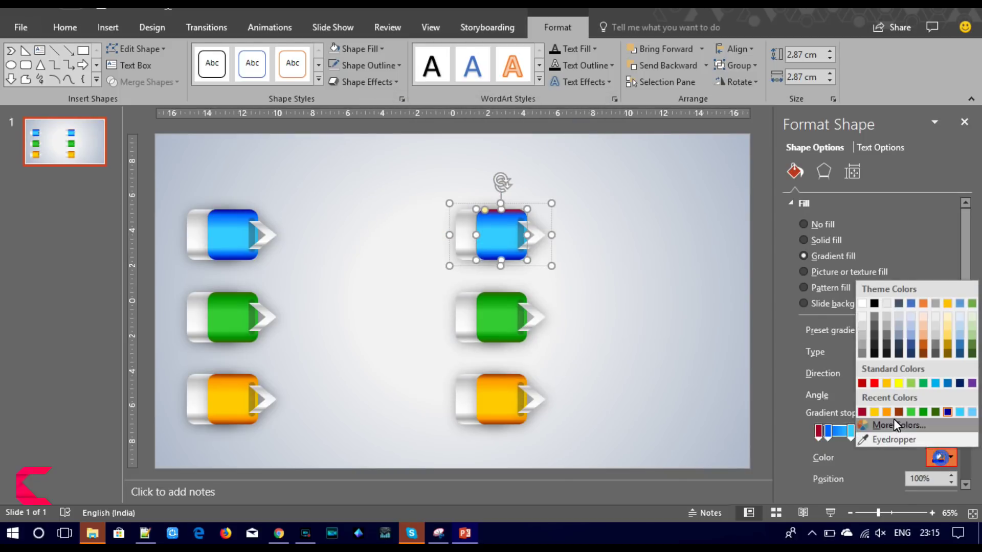
{"action": "left_click", "coordinate": [865, 412]}
Colour the 89% and 11% gradient stops bright red.
{"action": "left_click", "coordinate": [894, 437]}
{"action": "left_click", "coordinate": [937, 455]}
{"action": "left_click", "coordinate": [915, 432]}
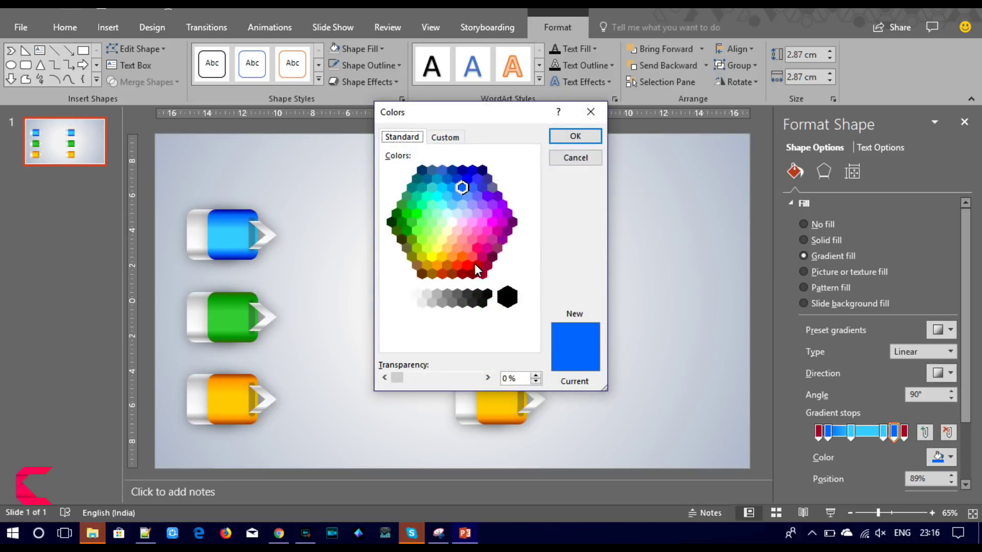
{"action": "left_click", "coordinate": [476, 265]}
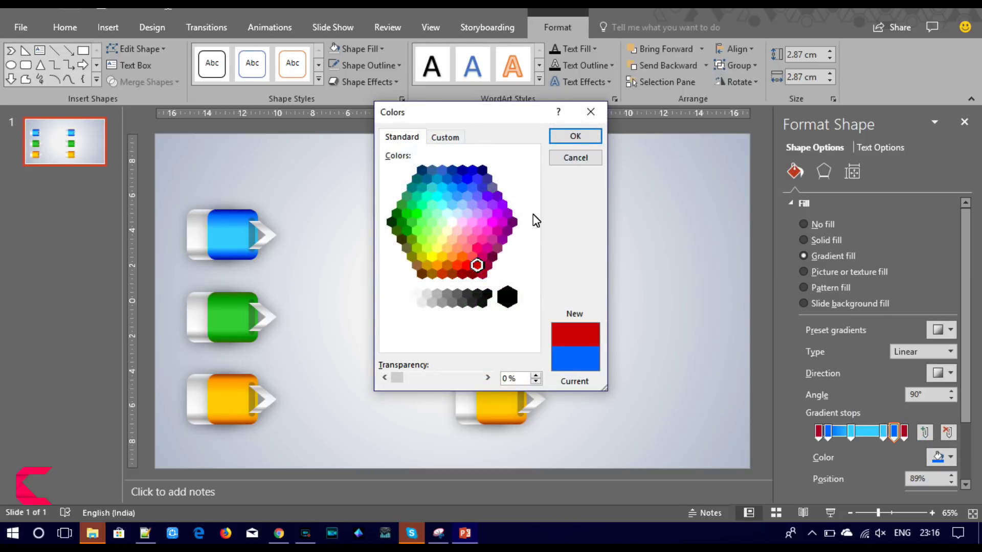
{"action": "left_click", "coordinate": [568, 137]}
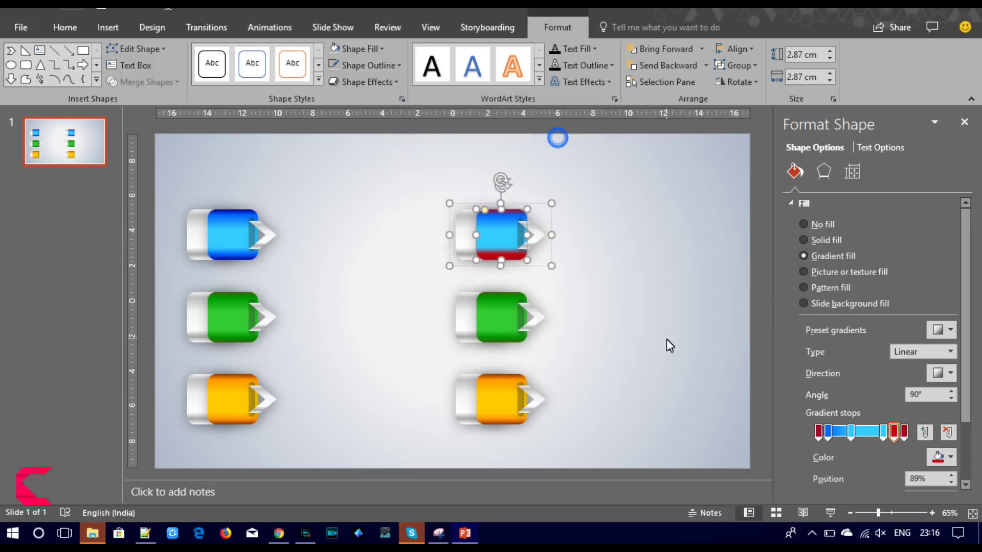
{"action": "left_click", "coordinate": [829, 432]}
{"action": "left_click", "coordinate": [946, 456]}
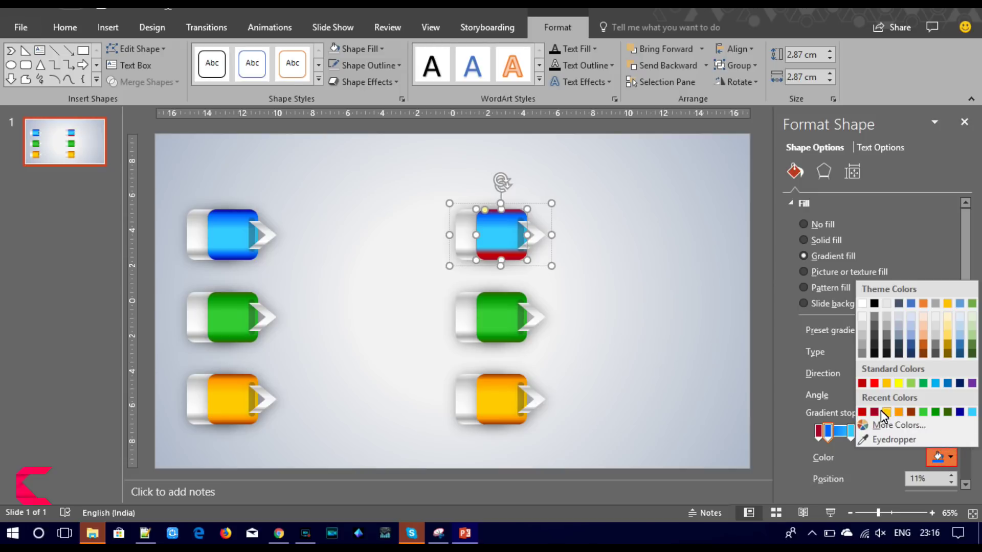
{"action": "left_click", "coordinate": [862, 412]}
Give the 38% and 76% gradient stops a deeper orange-red.
{"action": "left_click_drag", "start_coordinate": [828, 432], "coordinate": [849, 439]}
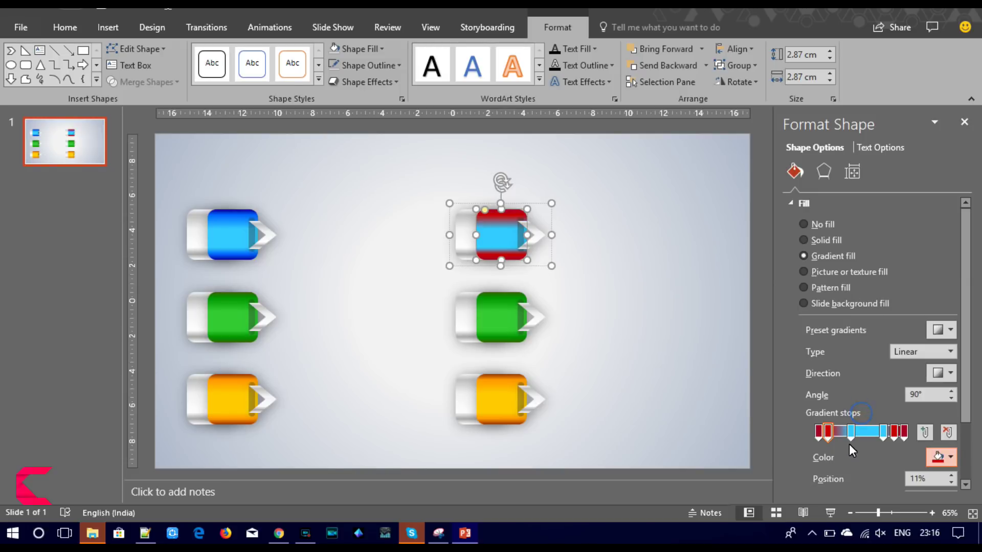
{"action": "left_click", "coordinate": [948, 456]}
{"action": "left_click", "coordinate": [915, 425]}
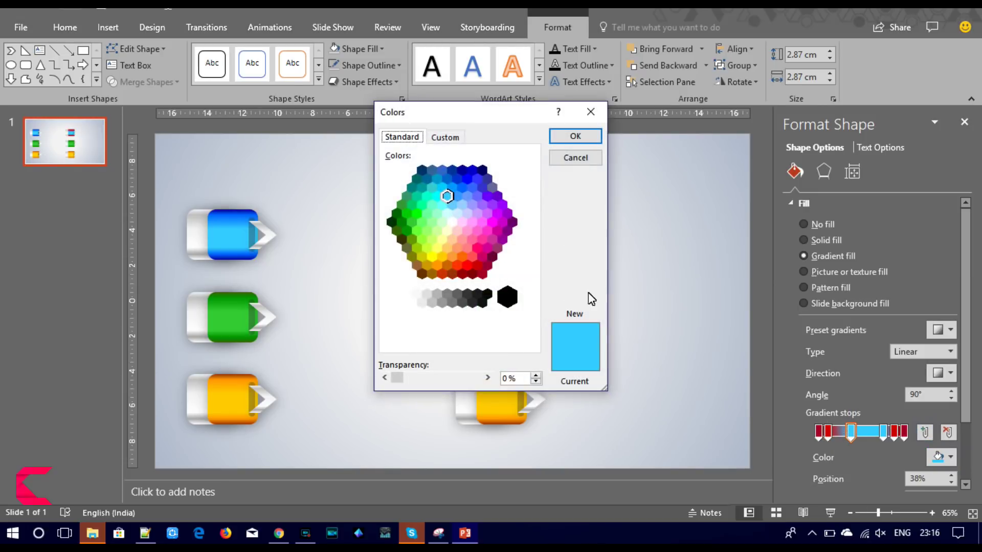
{"action": "left_click", "coordinate": [468, 251]}
{"action": "left_click", "coordinate": [461, 255]}
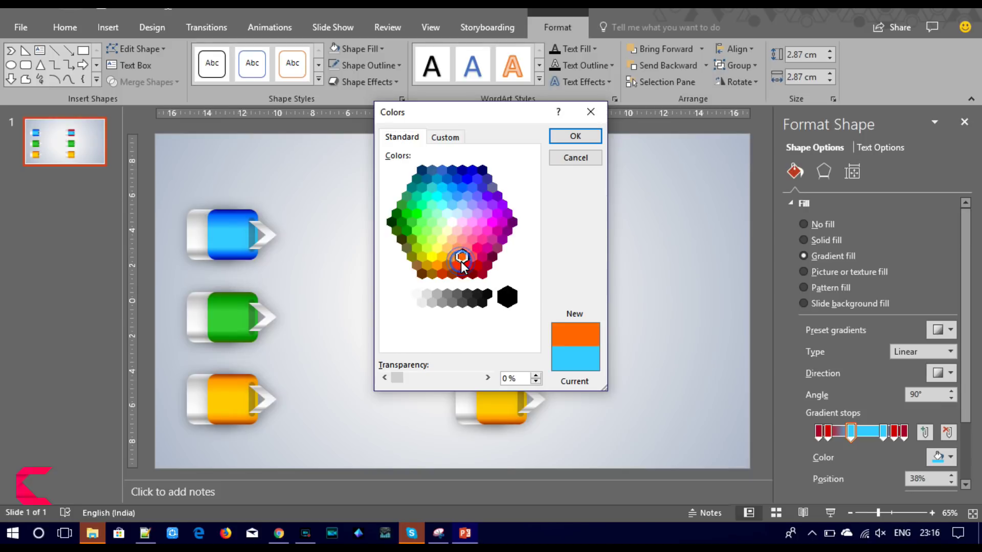
{"action": "left_click", "coordinate": [460, 263]}
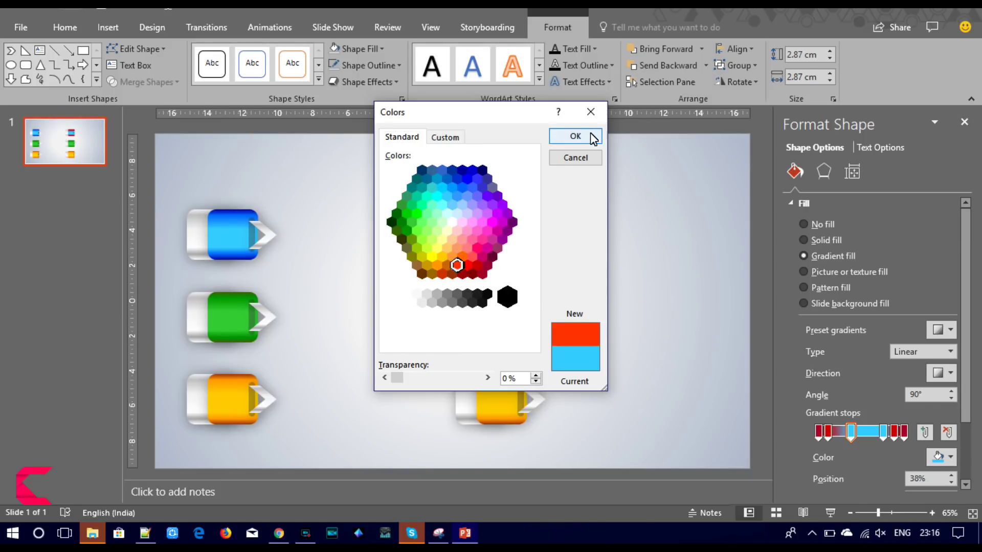
{"action": "left_click", "coordinate": [588, 134]}
{"action": "left_click", "coordinate": [893, 433]}
{"action": "left_click", "coordinate": [952, 461]}
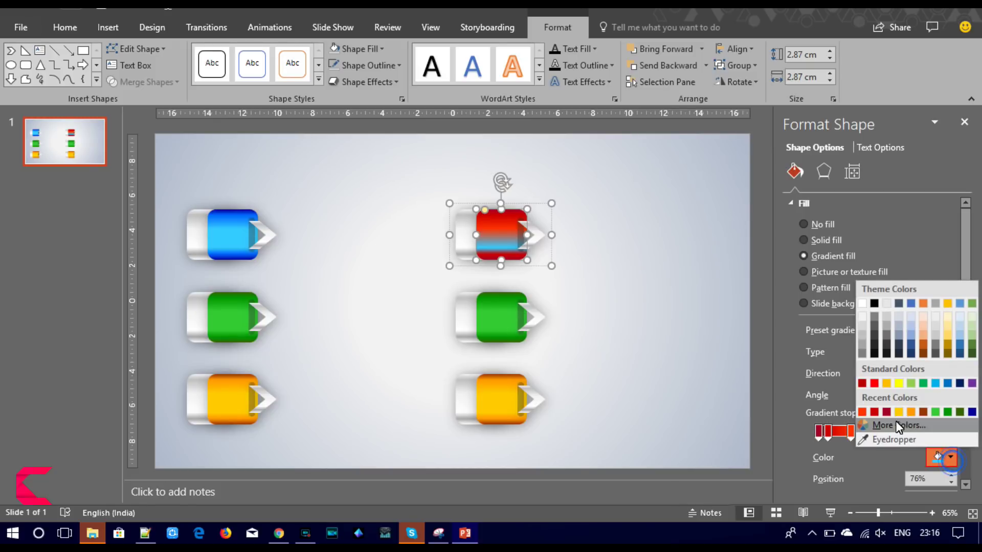
{"action": "left_click", "coordinate": [863, 412]}
{"action": "left_click", "coordinate": [631, 281]}
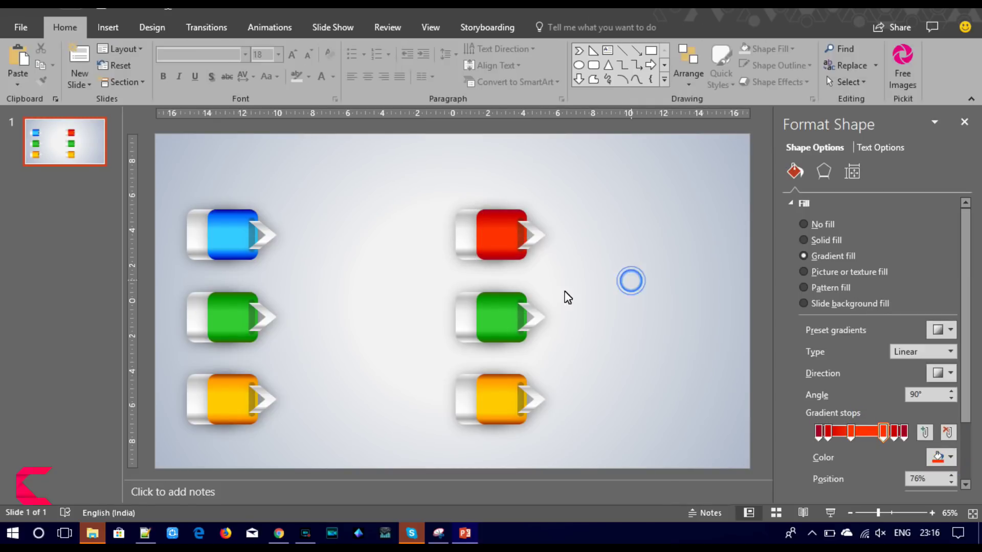
{"action": "left_click", "coordinate": [499, 317]}
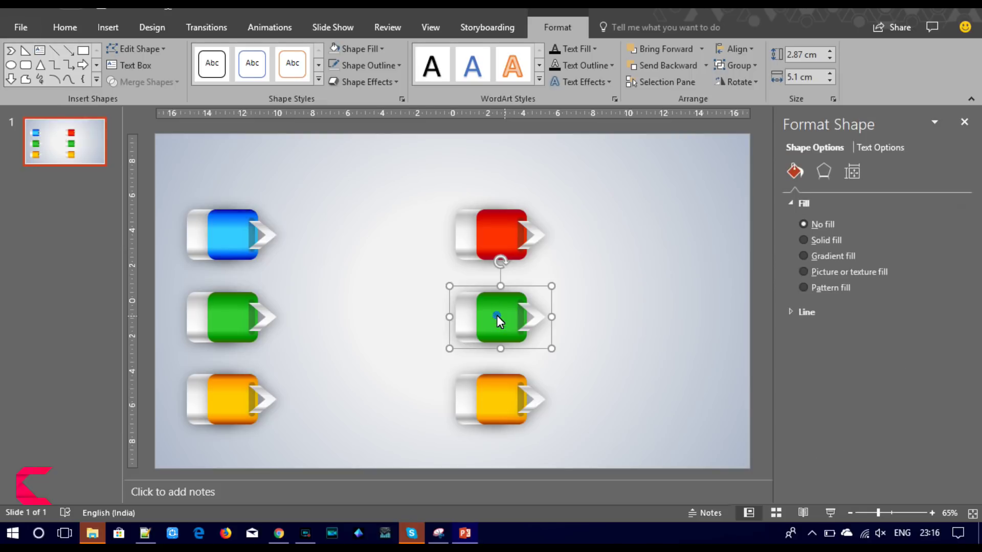
Select the green button's face and set its first gradient stop to purple.
{"action": "left_click", "coordinate": [496, 315]}
{"action": "left_click", "coordinate": [815, 437]}
{"action": "left_click", "coordinate": [947, 463]}
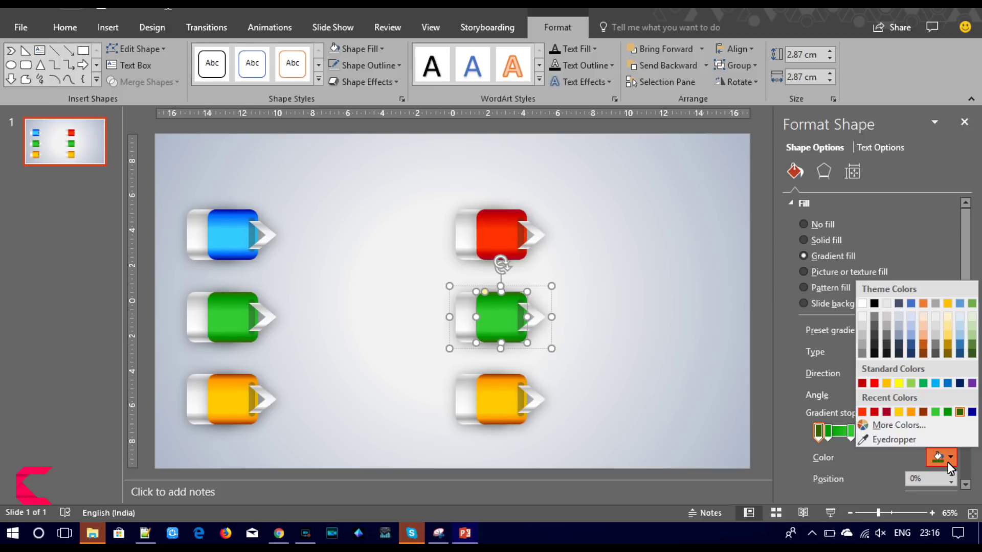
{"action": "left_click", "coordinate": [915, 426]}
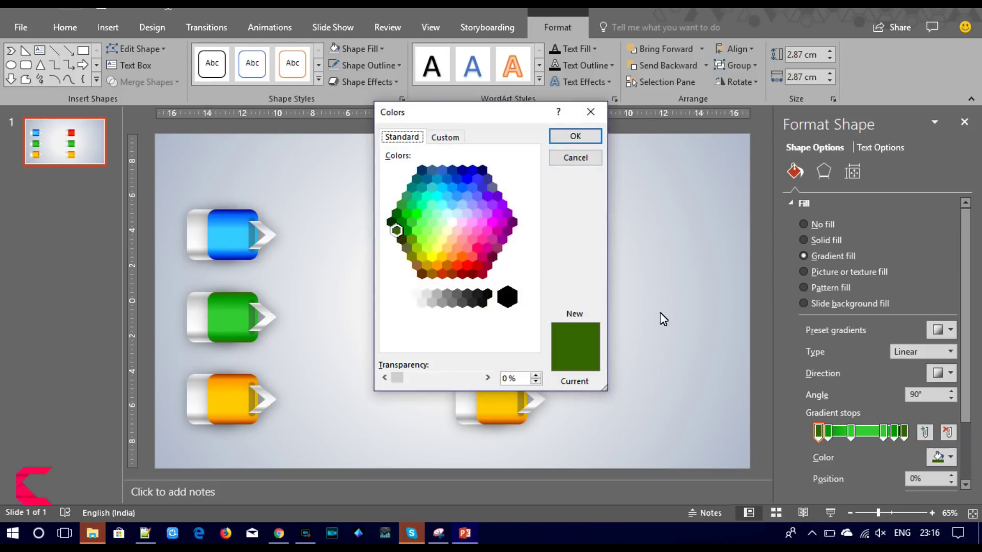
{"action": "left_click", "coordinate": [512, 222]}
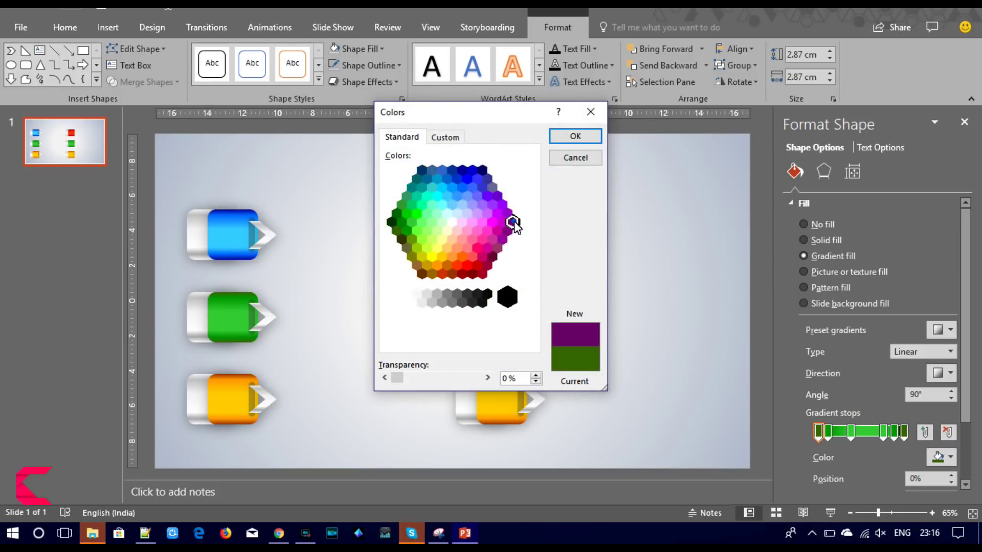
{"action": "left_click", "coordinate": [573, 137]}
Set the 89% gradient stop to magenta via More Colors.
{"action": "left_click", "coordinate": [901, 435]}
{"action": "left_click", "coordinate": [936, 457]}
{"action": "left_click", "coordinate": [862, 412]}
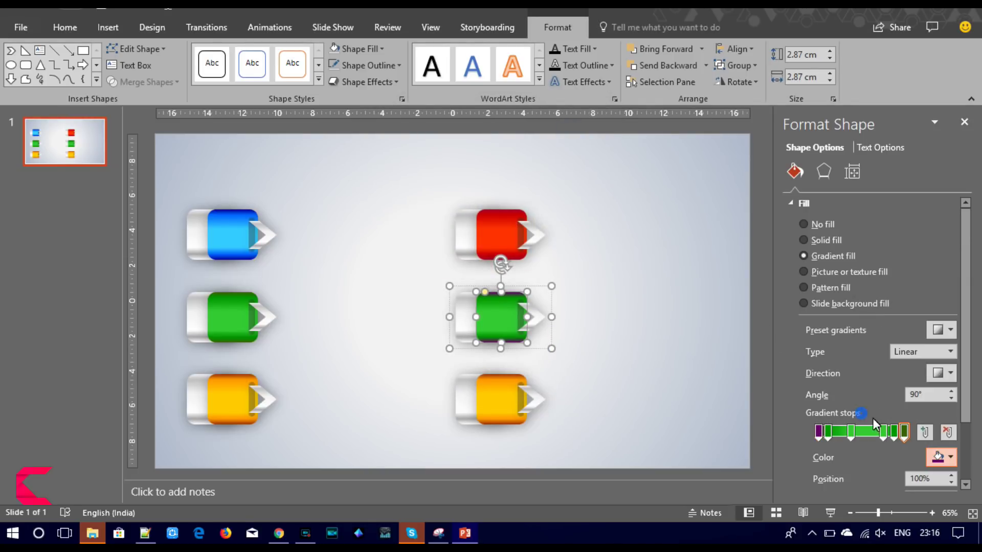
{"action": "left_click", "coordinate": [894, 433]}
{"action": "left_click", "coordinate": [931, 456]}
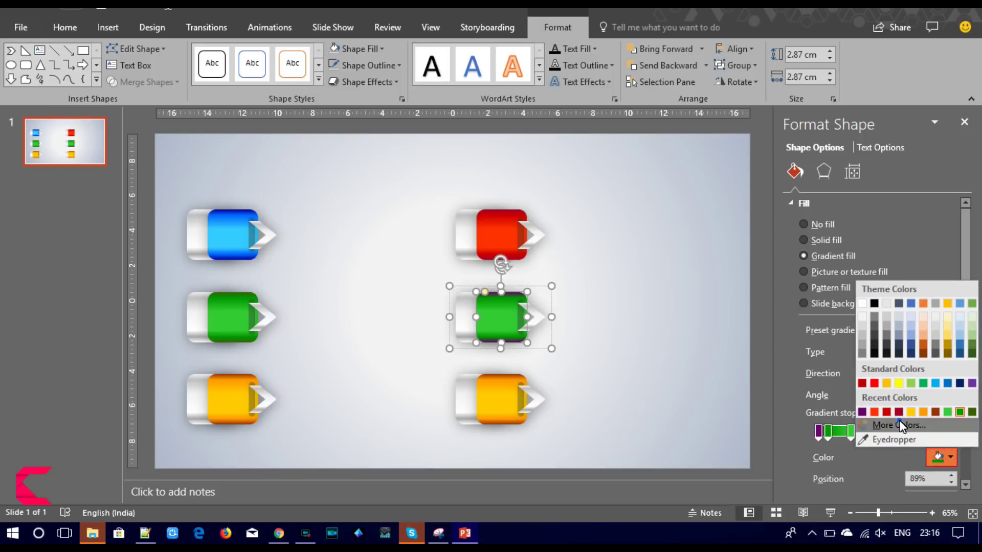
{"action": "left_click", "coordinate": [898, 425]}
{"action": "left_click", "coordinate": [489, 247]}
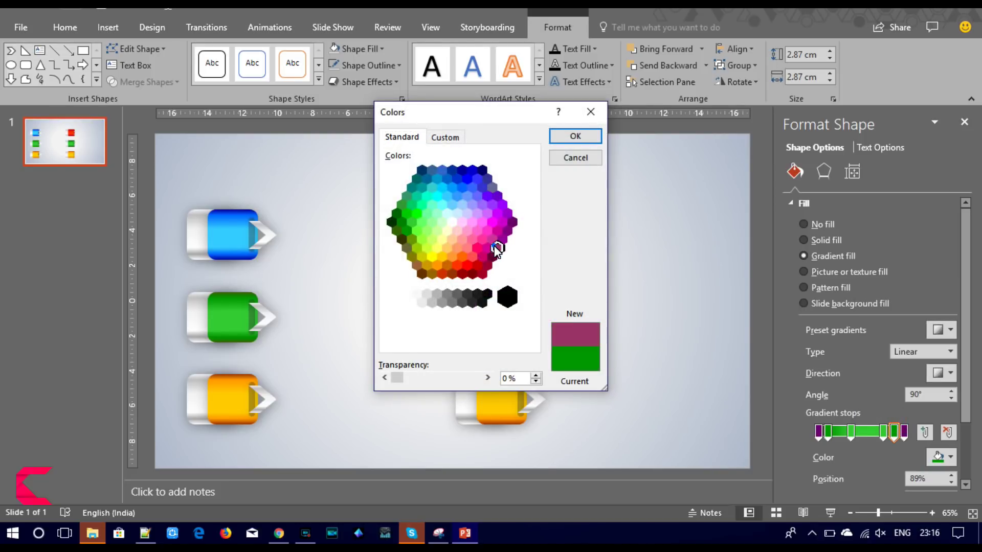
{"action": "left_click", "coordinate": [491, 238]}
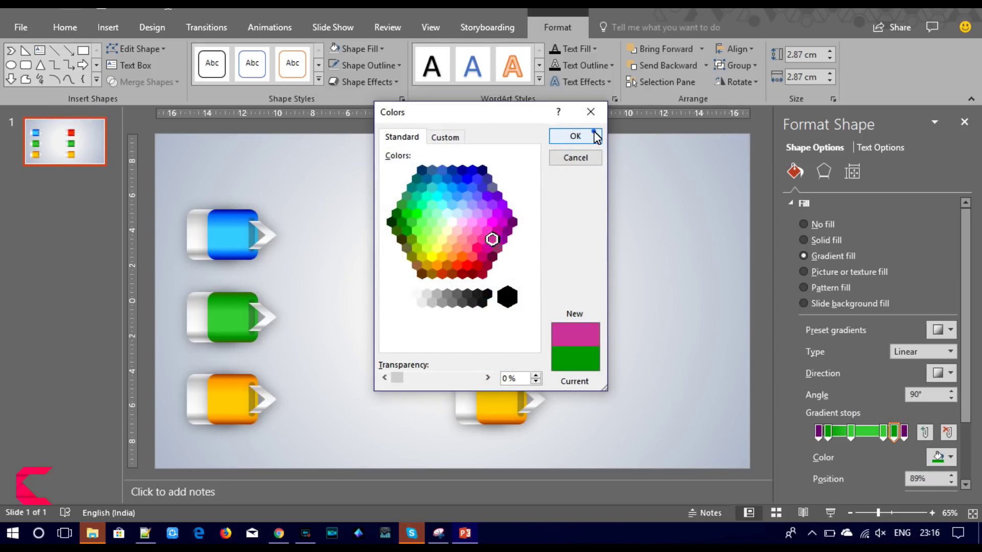
{"action": "left_click", "coordinate": [570, 136]}
Colour the 11% and 38% gradient stops pink.
{"action": "left_click", "coordinate": [830, 432]}
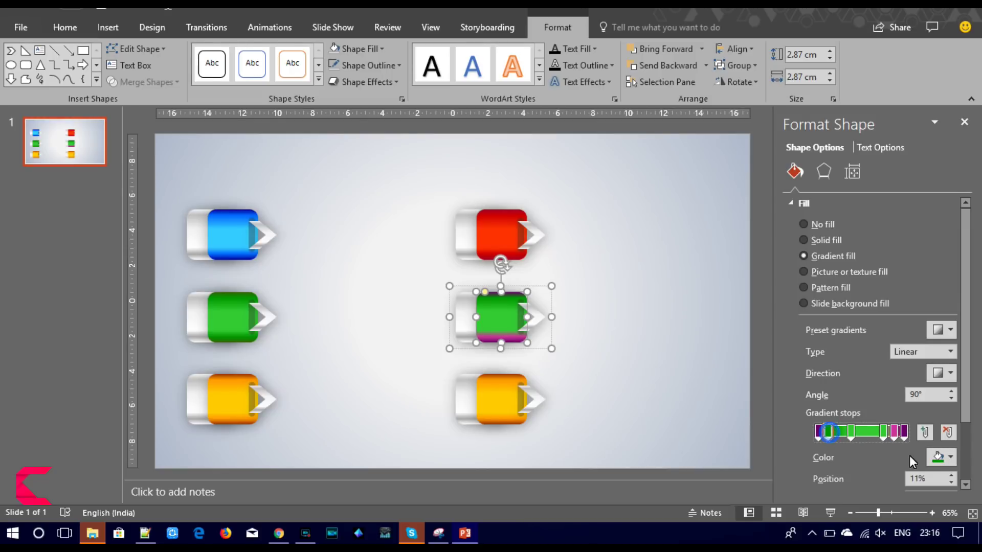
{"action": "left_click", "coordinate": [941, 458]}
{"action": "left_click", "coordinate": [861, 413]}
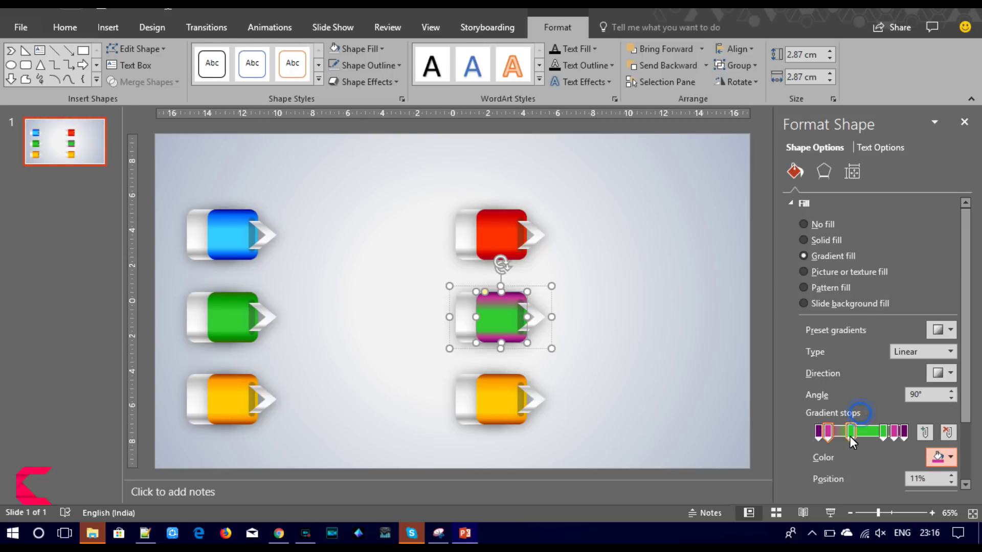
{"action": "left_click", "coordinate": [849, 434]}
{"action": "left_click", "coordinate": [941, 458]}
{"action": "left_click", "coordinate": [898, 425]}
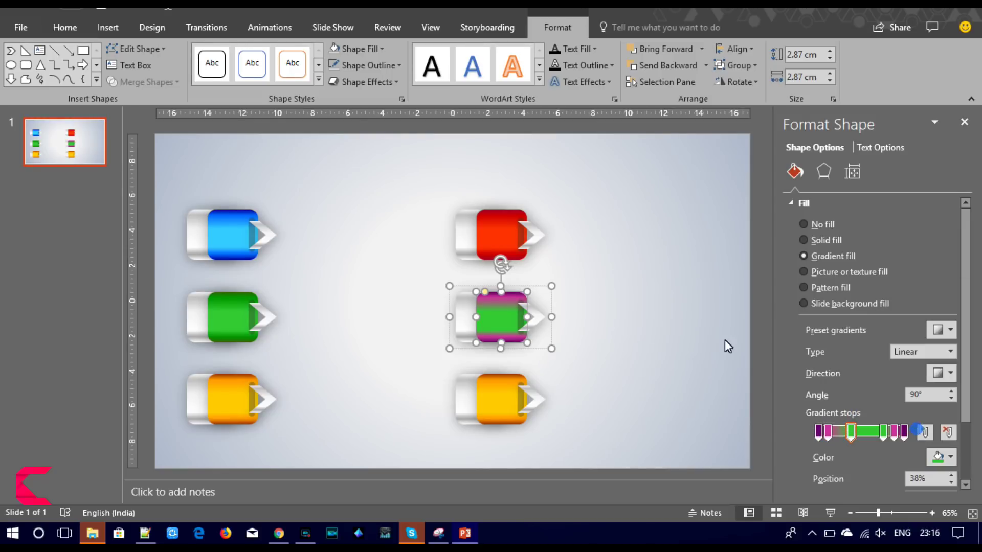
{"action": "left_click", "coordinate": [476, 237]}
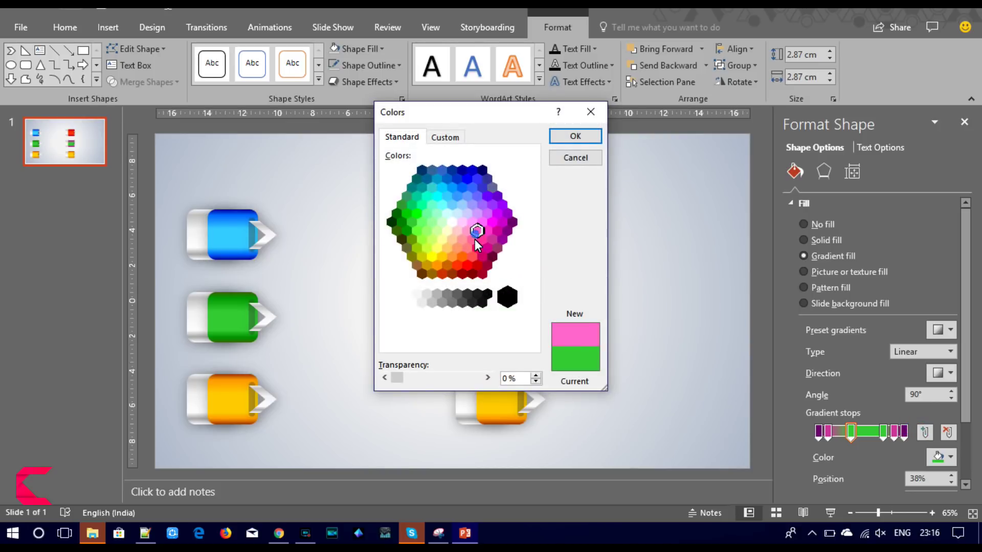
{"action": "left_click", "coordinate": [557, 139]}
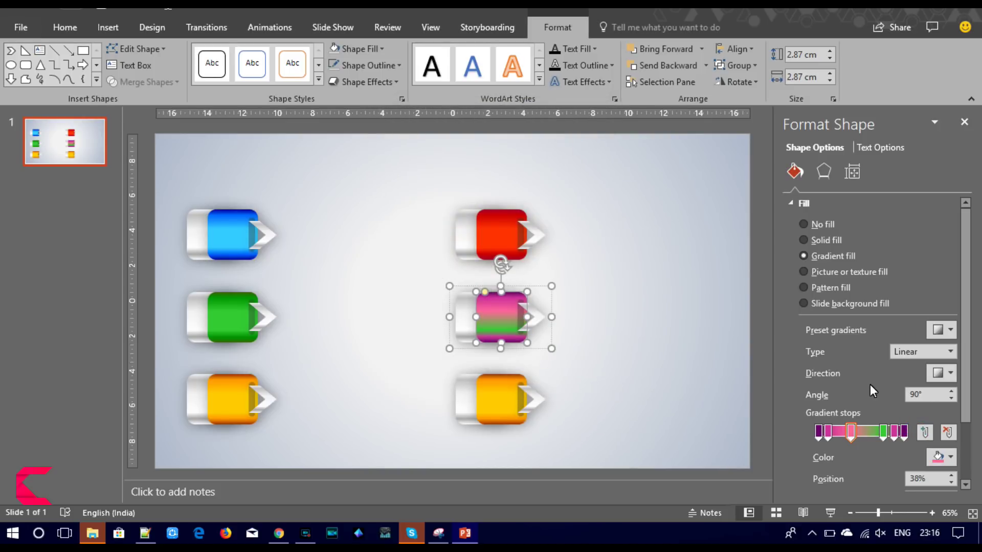
Change the green 76% gradient stop to magenta, finishing the pink-magenta button.
{"action": "left_click", "coordinate": [884, 433]}
{"action": "left_click", "coordinate": [937, 457]}
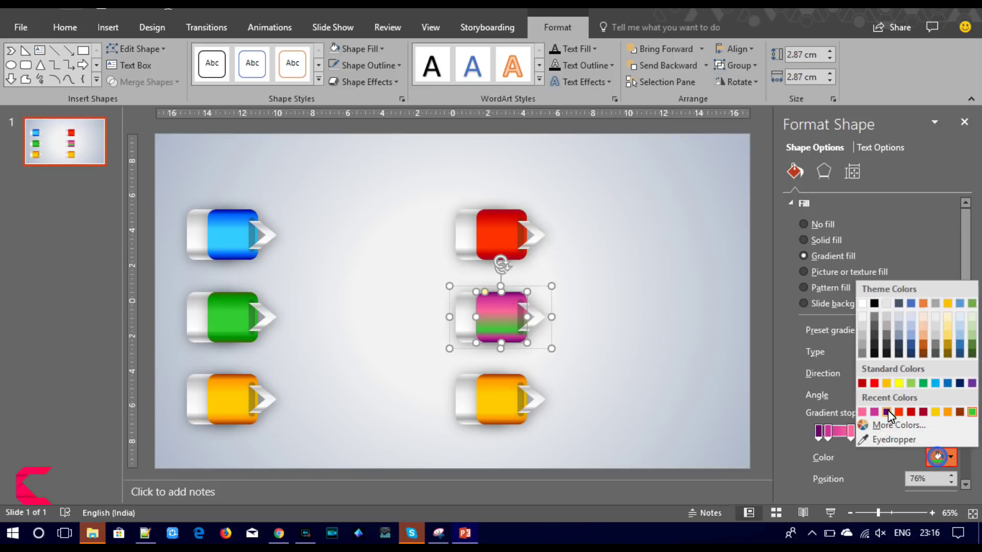
{"action": "left_click", "coordinate": [888, 425]}
{"action": "left_click", "coordinate": [493, 220]}
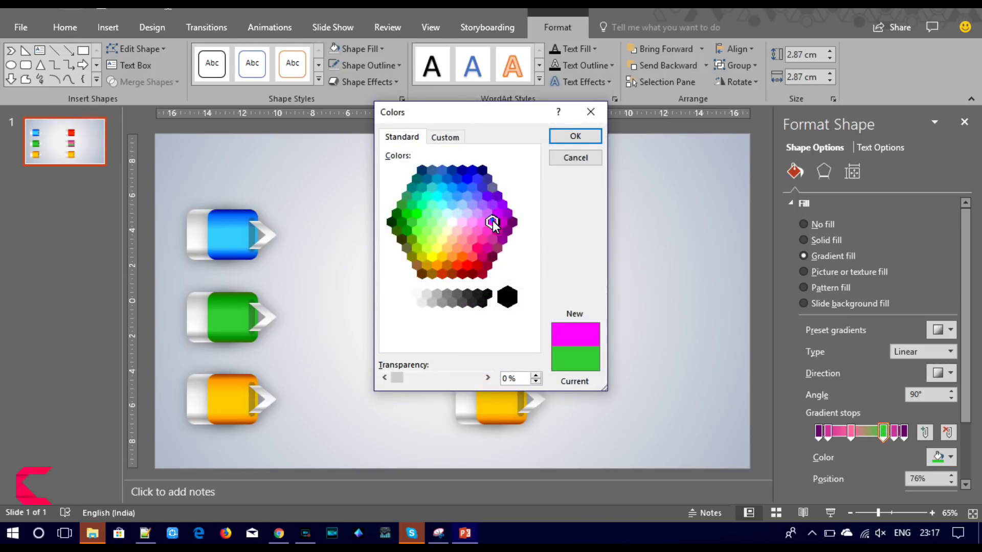
{"action": "left_click", "coordinate": [557, 139]}
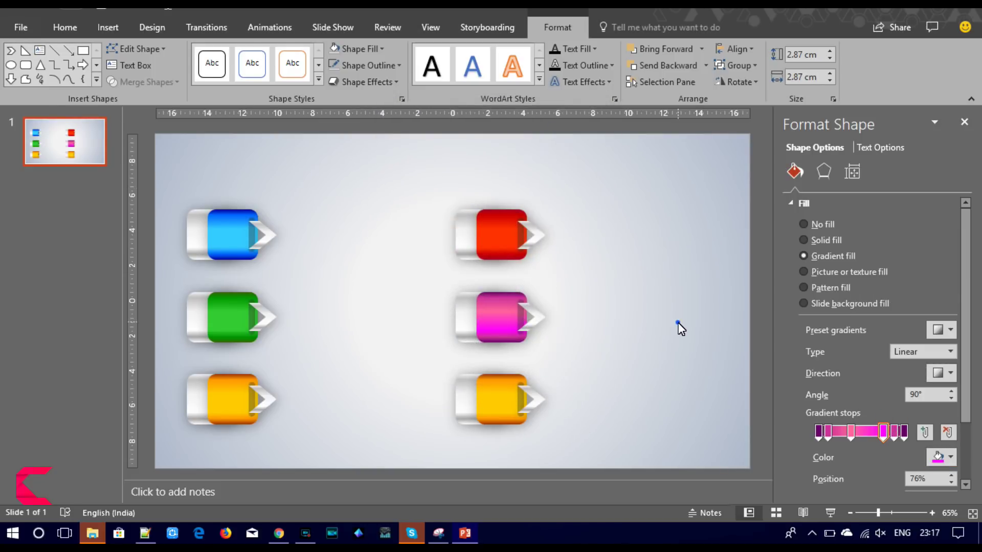
{"action": "left_click", "coordinate": [678, 324]}
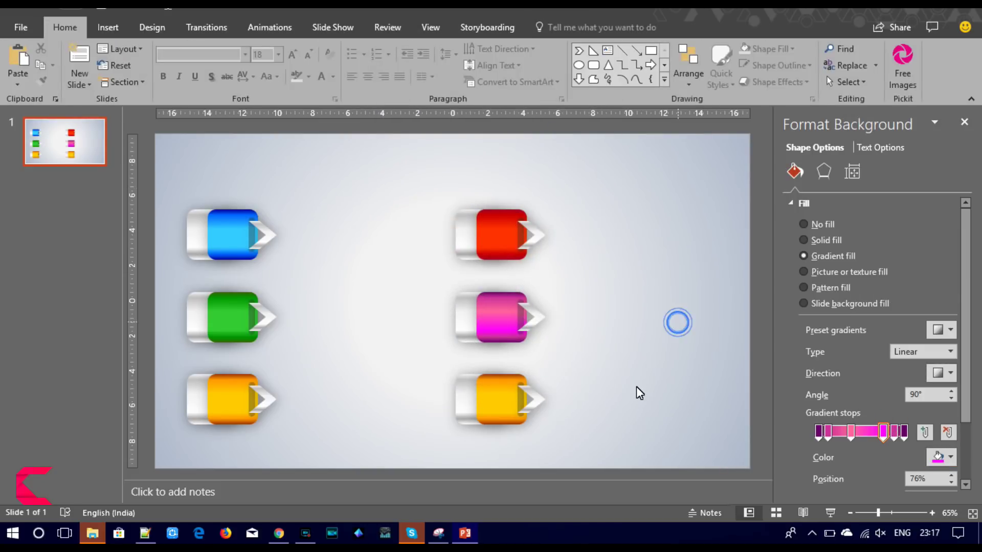
Select the yellow button's face and try purple on its first gradient stop.
{"action": "left_click", "coordinate": [494, 398]}
{"action": "left_click", "coordinate": [498, 399]}
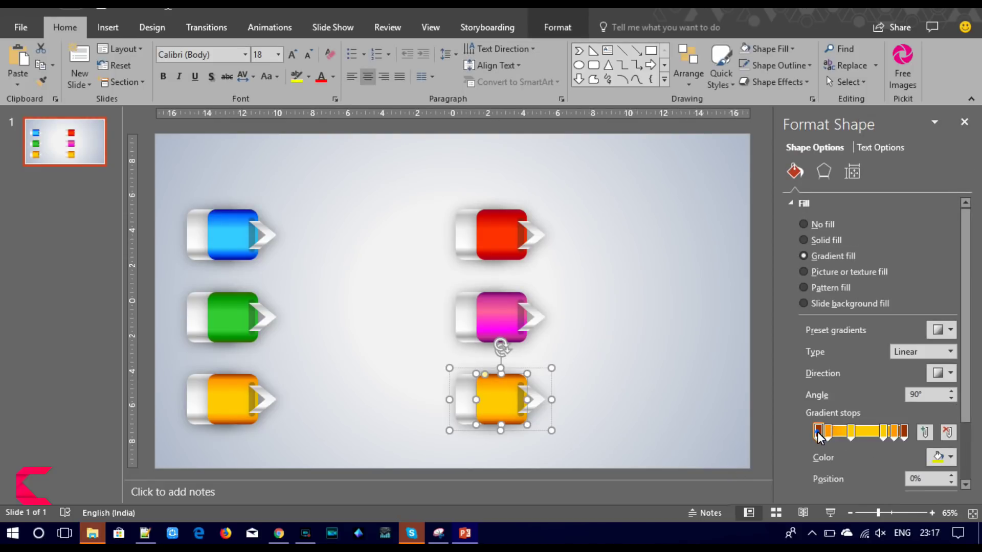
{"action": "left_click", "coordinate": [937, 458]}
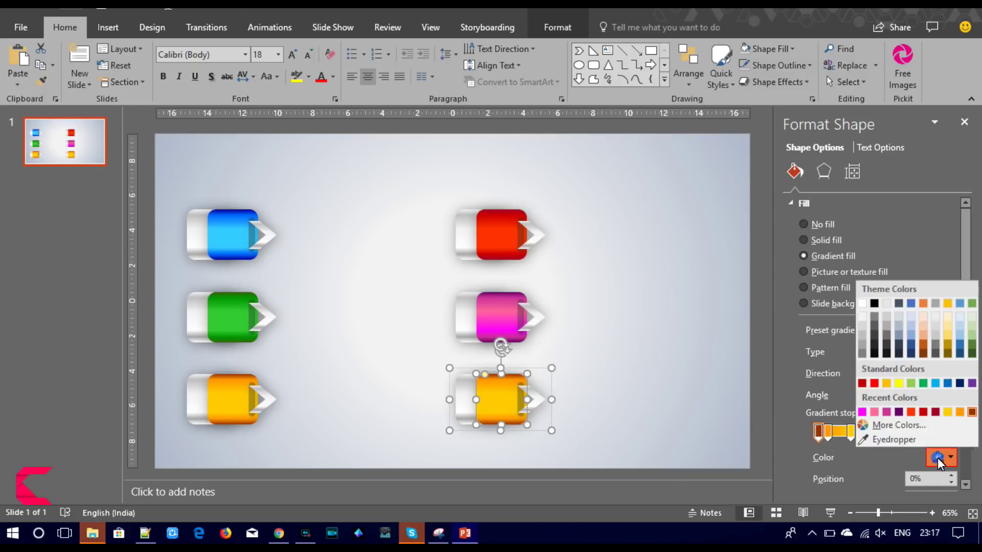
{"action": "left_click", "coordinate": [901, 425]}
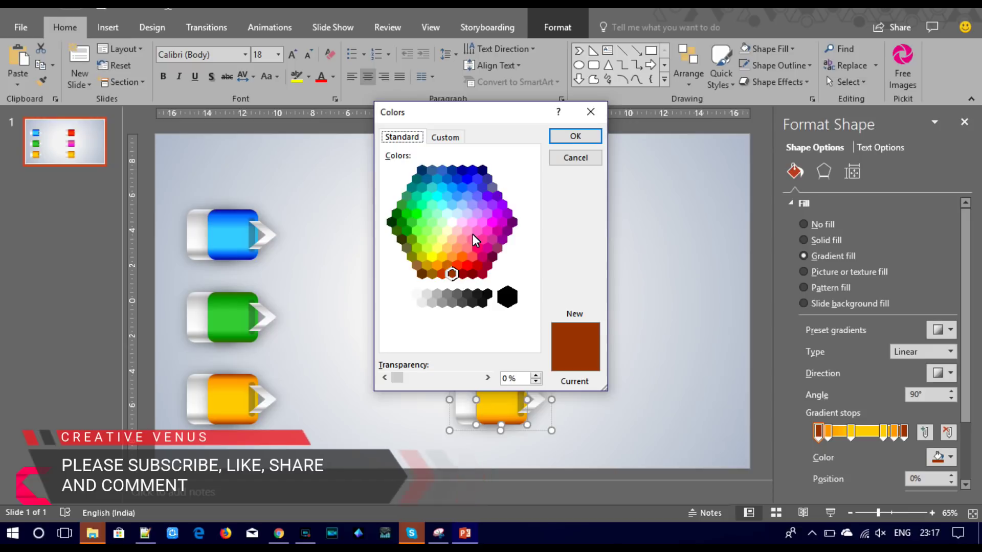
{"action": "left_click", "coordinate": [414, 264]}
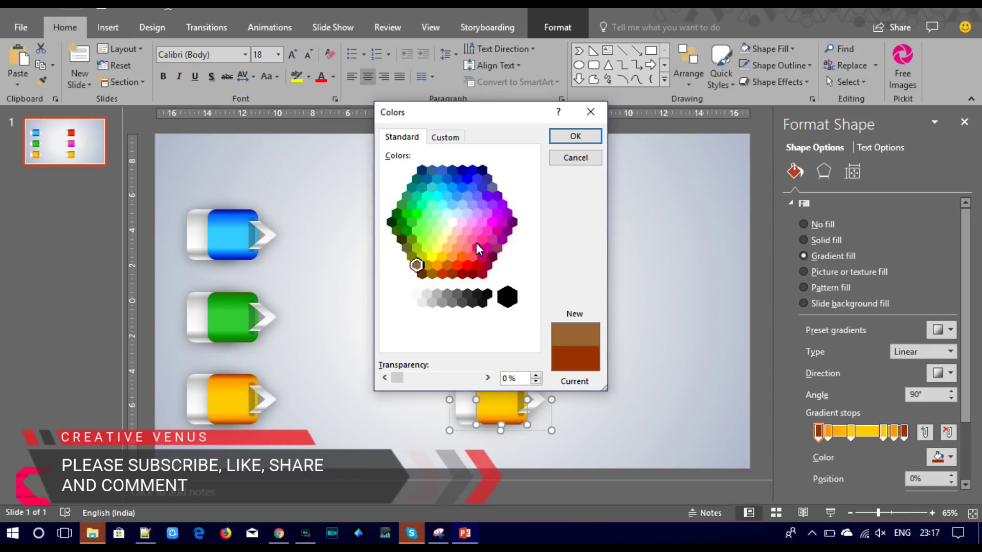
{"action": "left_click", "coordinate": [505, 208]}
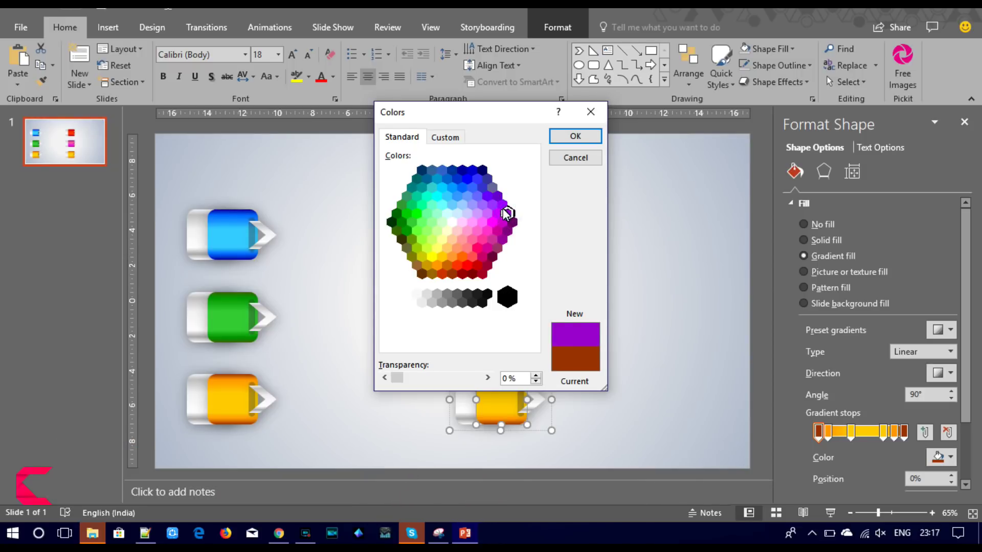
{"action": "left_click", "coordinate": [583, 136]}
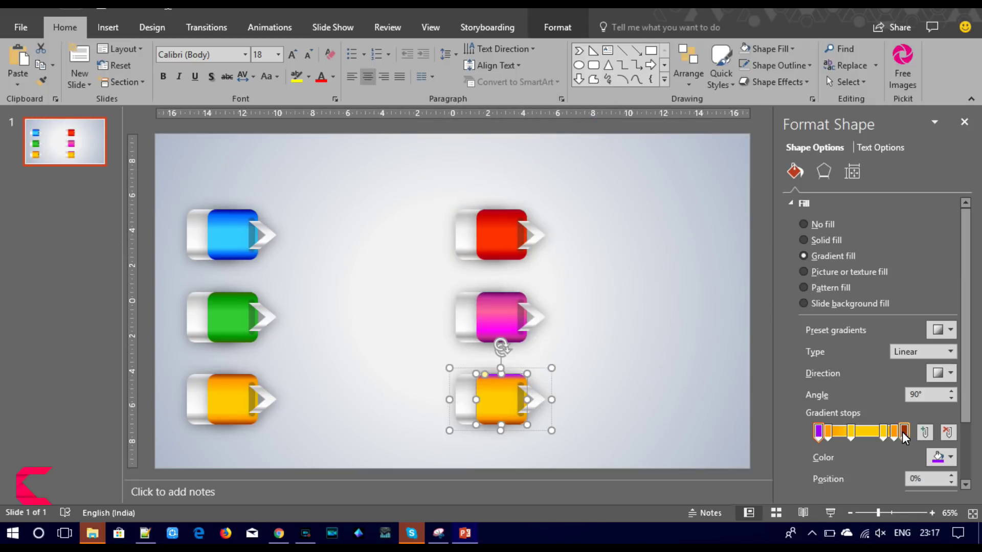
Change the first gradient stop to teal via More Colors.
{"action": "left_click", "coordinate": [933, 456]}
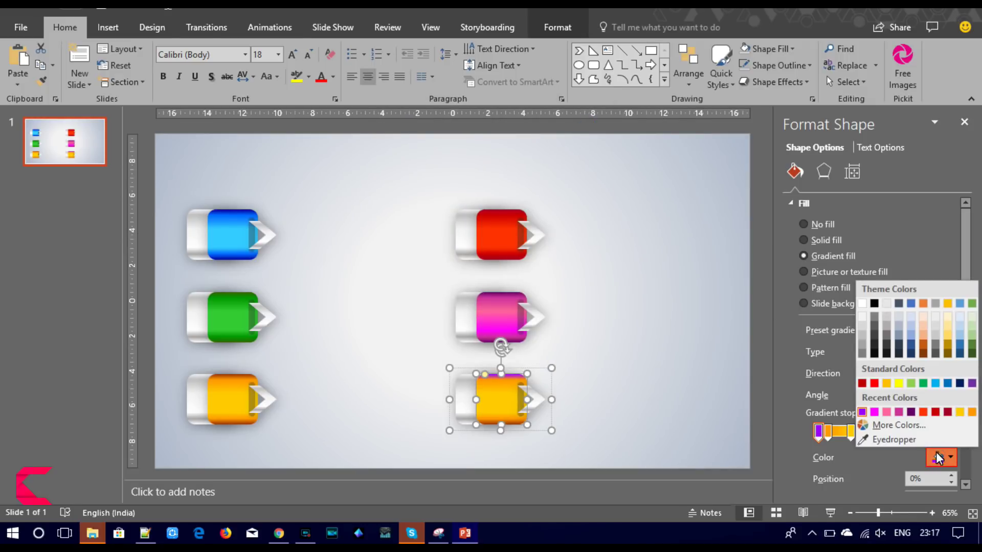
{"action": "left_click", "coordinate": [937, 346]}
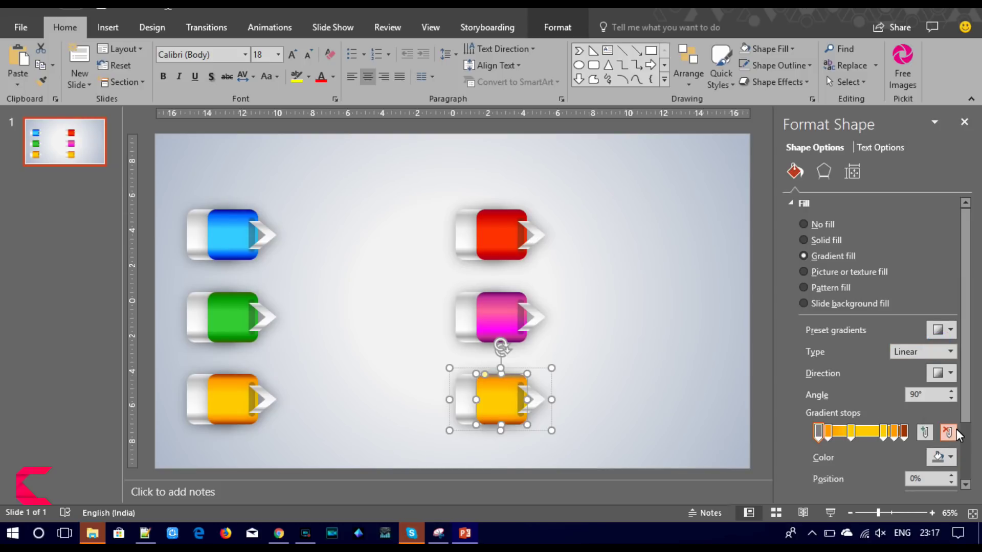
{"action": "left_click", "coordinate": [949, 458]}
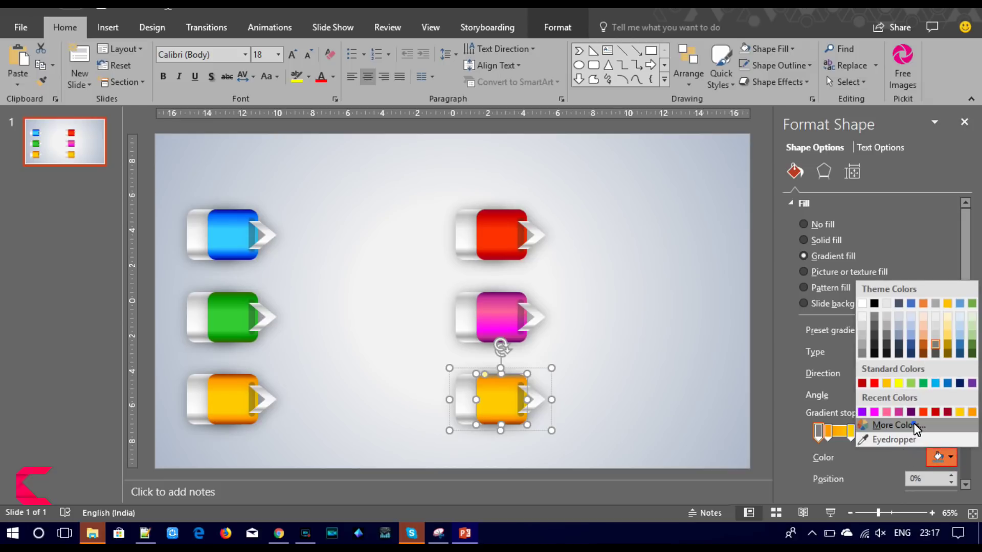
{"action": "left_click", "coordinate": [913, 423]}
{"action": "left_click", "coordinate": [396, 136]}
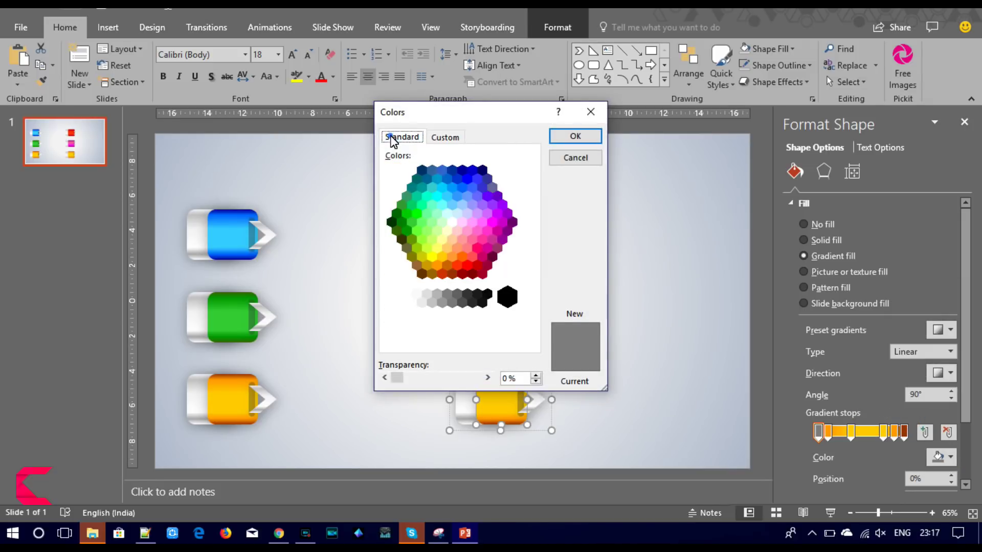
{"action": "left_click", "coordinate": [416, 177]}
{"action": "left_click", "coordinate": [587, 138]}
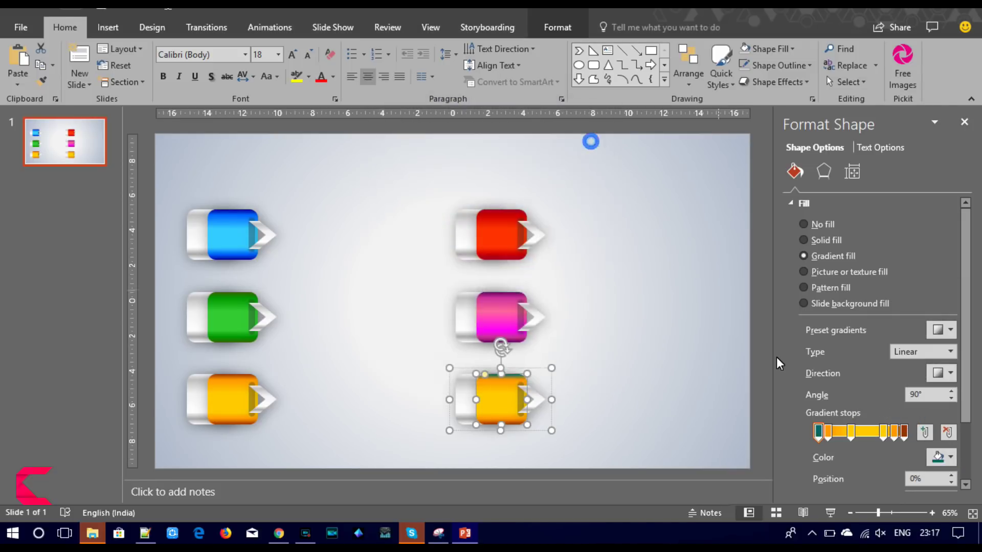
Set the 89% gradient stop to teal.
{"action": "left_click", "coordinate": [904, 432]}
{"action": "left_click", "coordinate": [950, 457]}
{"action": "left_click", "coordinate": [864, 413]}
{"action": "left_click", "coordinate": [893, 433]}
{"action": "left_click", "coordinate": [941, 458]}
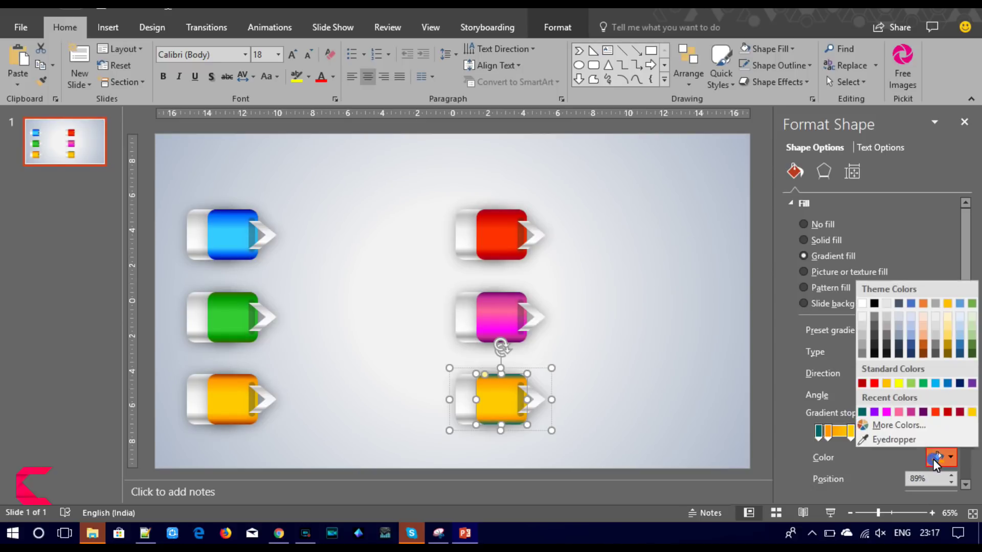
{"action": "left_click", "coordinate": [878, 424]}
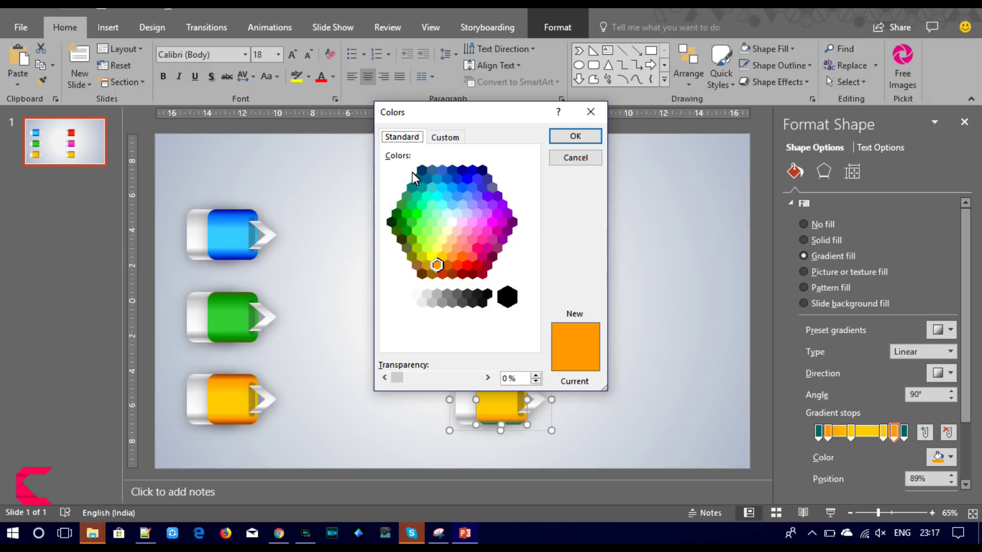
{"action": "left_click", "coordinate": [421, 188]}
{"action": "left_click", "coordinate": [575, 136]}
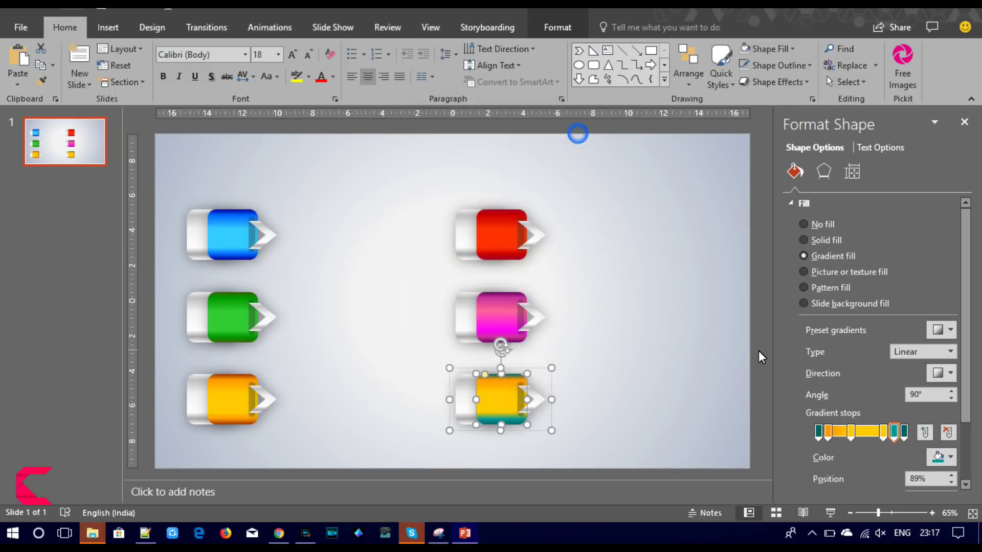
Apply teal to the 11% stop and a lighter teal to the 38% stop.
{"action": "left_click", "coordinate": [827, 433]}
{"action": "left_click", "coordinate": [941, 458]}
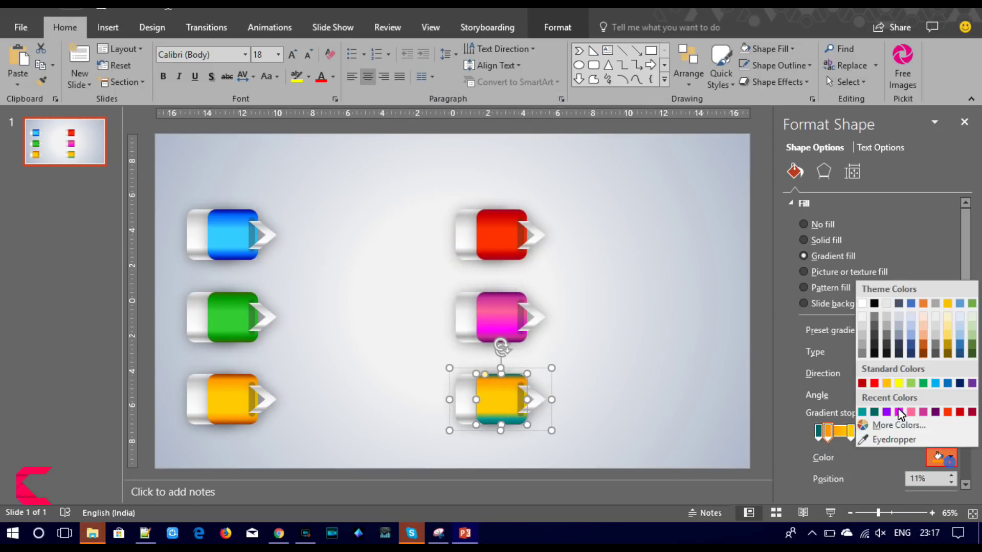
{"action": "left_click", "coordinate": [862, 412]}
{"action": "left_click", "coordinate": [850, 434]}
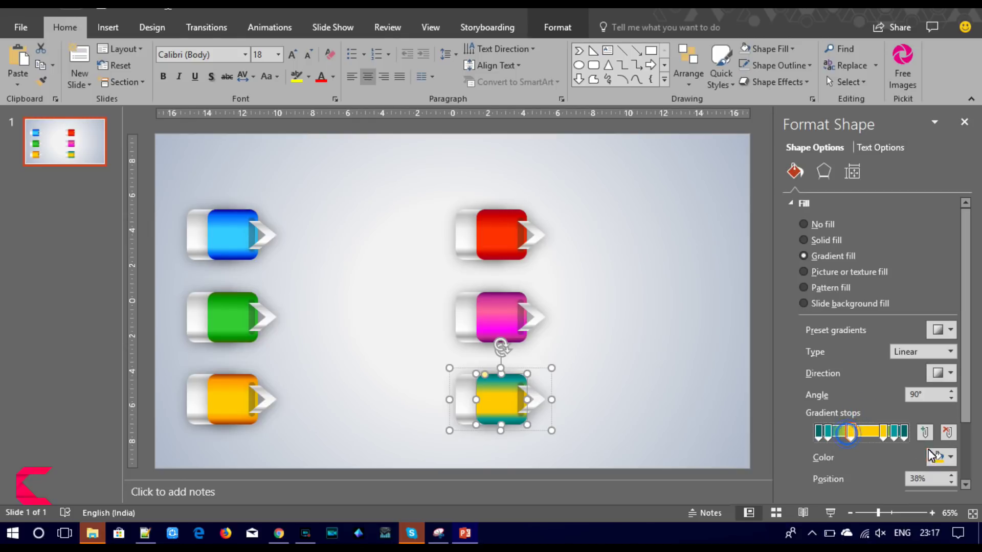
{"action": "left_click", "coordinate": [941, 457]}
{"action": "left_click", "coordinate": [900, 428]}
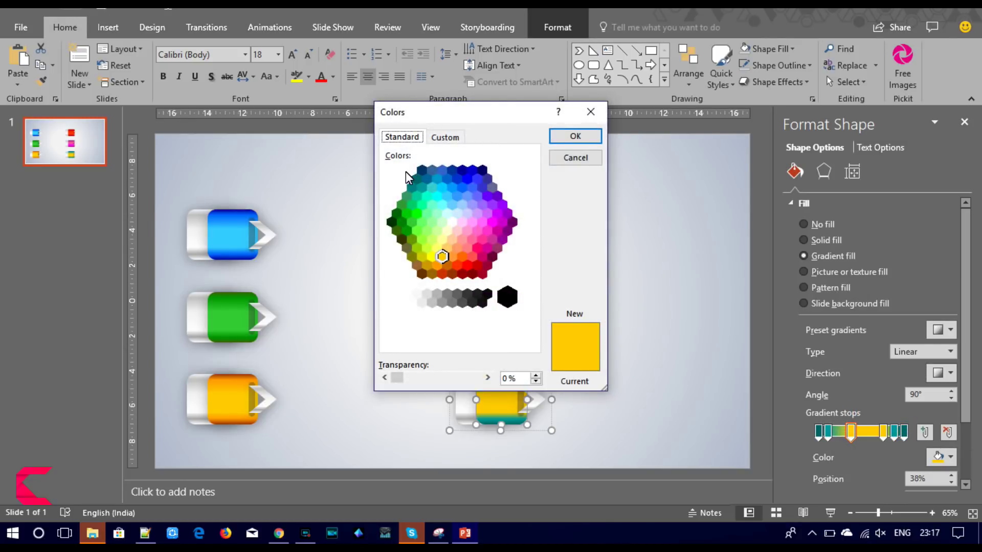
{"action": "left_click", "coordinate": [433, 190]}
{"action": "left_click", "coordinate": [576, 134]}
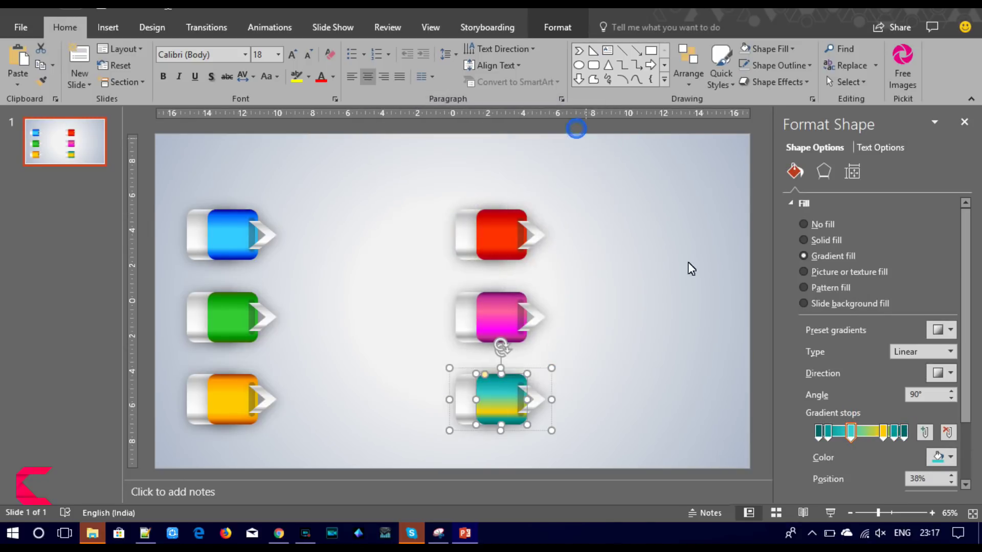
Turn the yellow 76% gradient stop teal to complete the teal button.
{"action": "left_click", "coordinate": [883, 432]}
{"action": "scroll", "coordinate": [916, 419], "scroll_direction": "down", "scroll_amount": 3}
{"action": "left_click", "coordinate": [937, 381]}
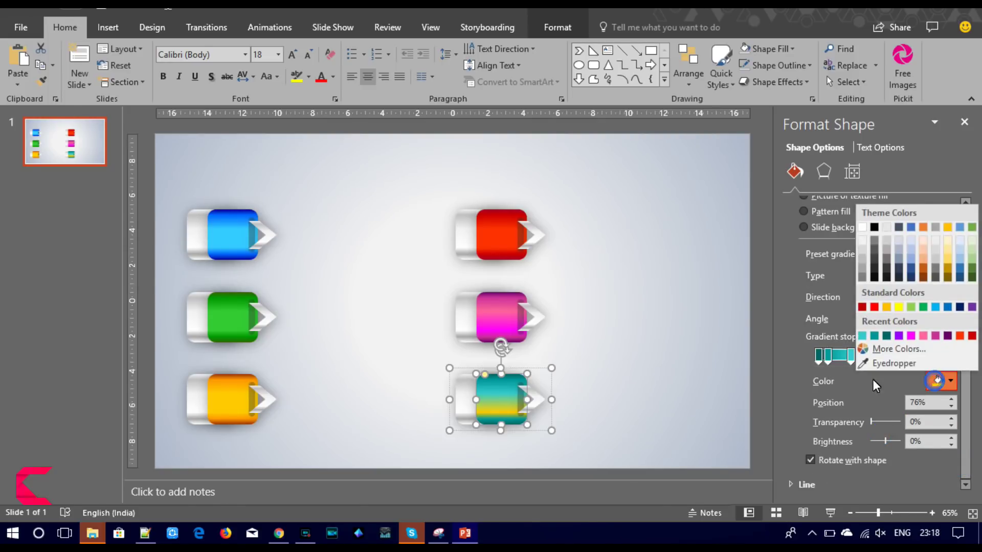
{"action": "left_click", "coordinate": [863, 338]}
{"action": "left_click", "coordinate": [670, 330]}
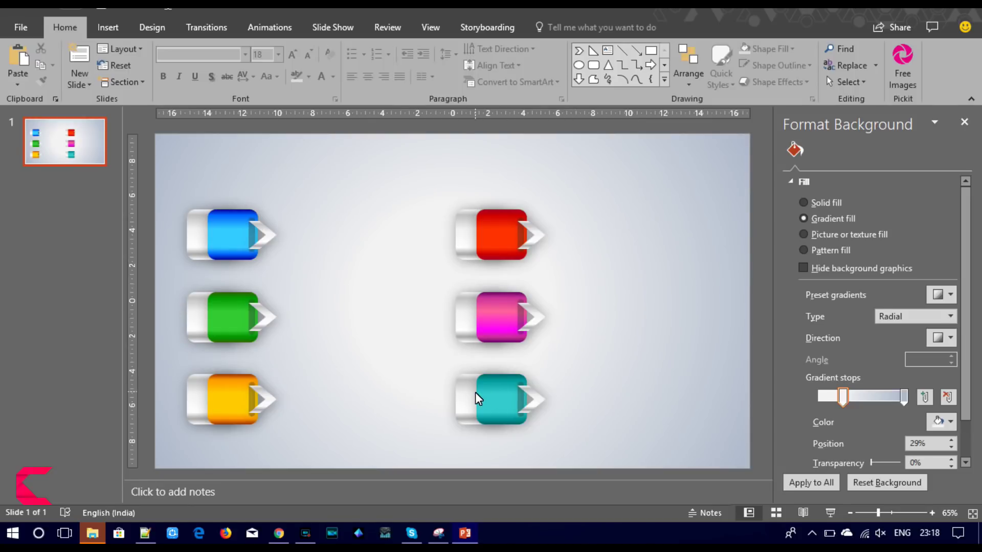
{"action": "left_click", "coordinate": [231, 399]}
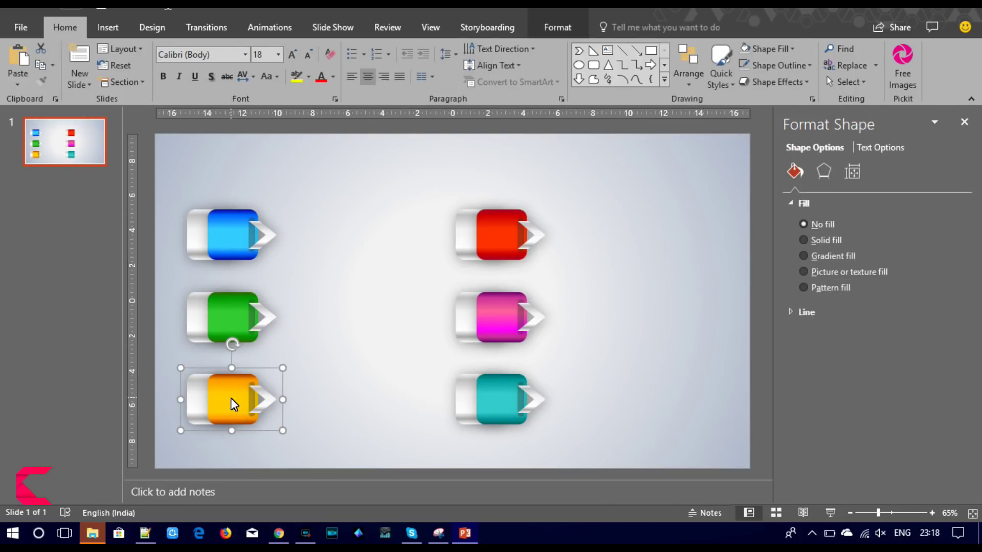
Group all six chevron buttons with Ctrl+G and shrink the group.
{"action": "left_click", "coordinate": [324, 402]}
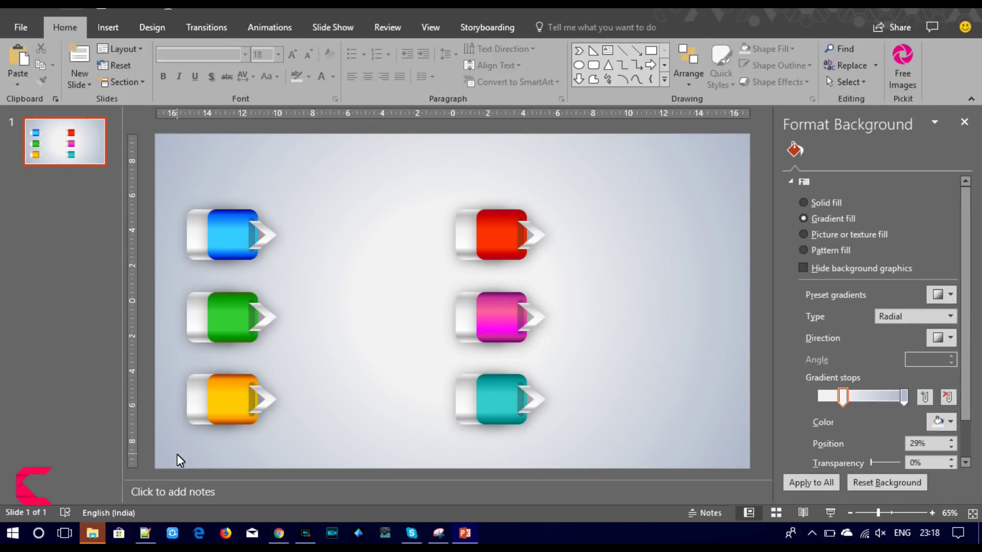
{"action": "left_click_drag", "start_coordinate": [176, 453], "coordinate": [600, 152]}
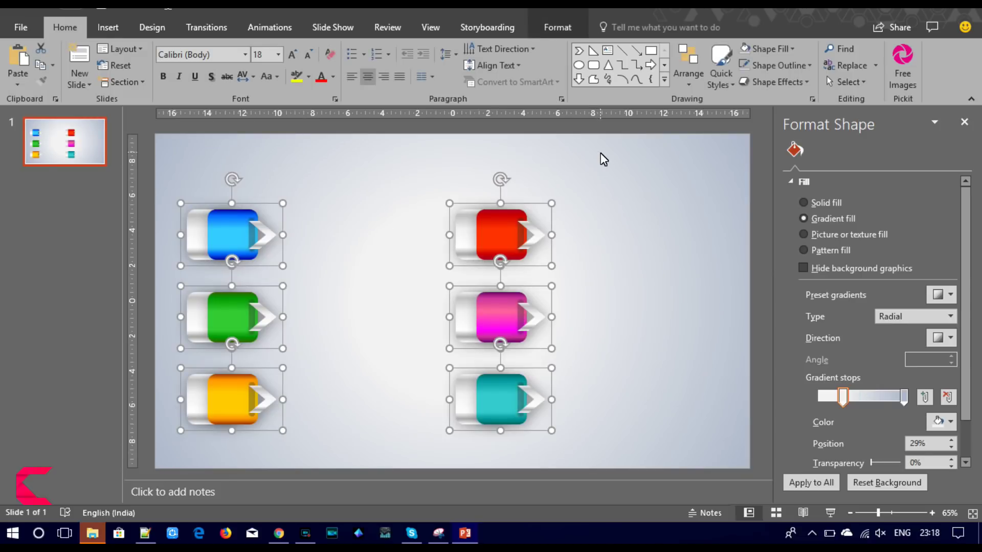
{"action": "key", "text": "ctrl+g"}
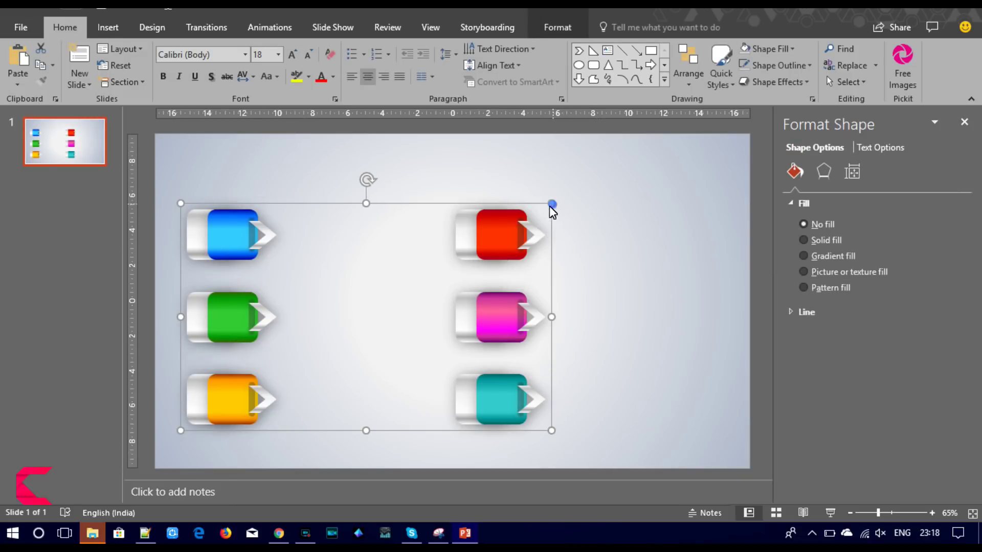
{"action": "left_click", "coordinate": [552, 204]}
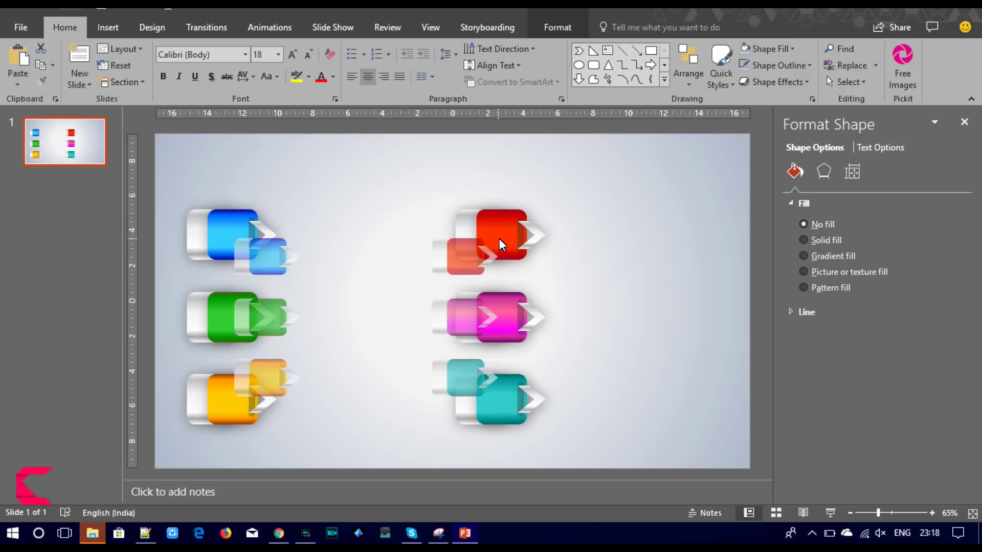
{"action": "left_click", "coordinate": [580, 290]}
Ungroup the buttons and shift the left three further left and up.
{"action": "left_click_drag", "start_coordinate": [204, 435], "coordinate": [296, 361]}
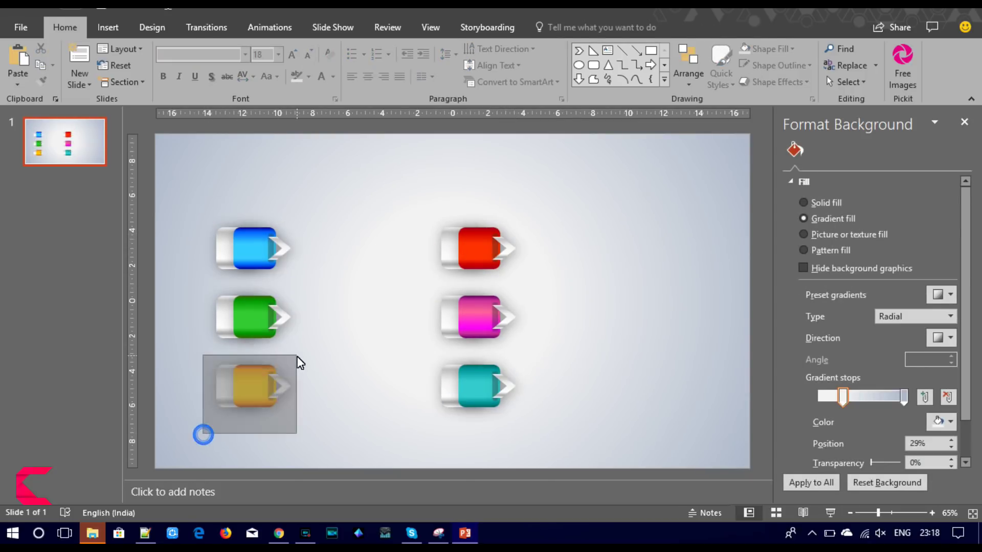
{"action": "left_click", "coordinate": [250, 382]}
{"action": "right_click", "coordinate": [249, 382]}
{"action": "mouse_move", "coordinate": [286, 228]}
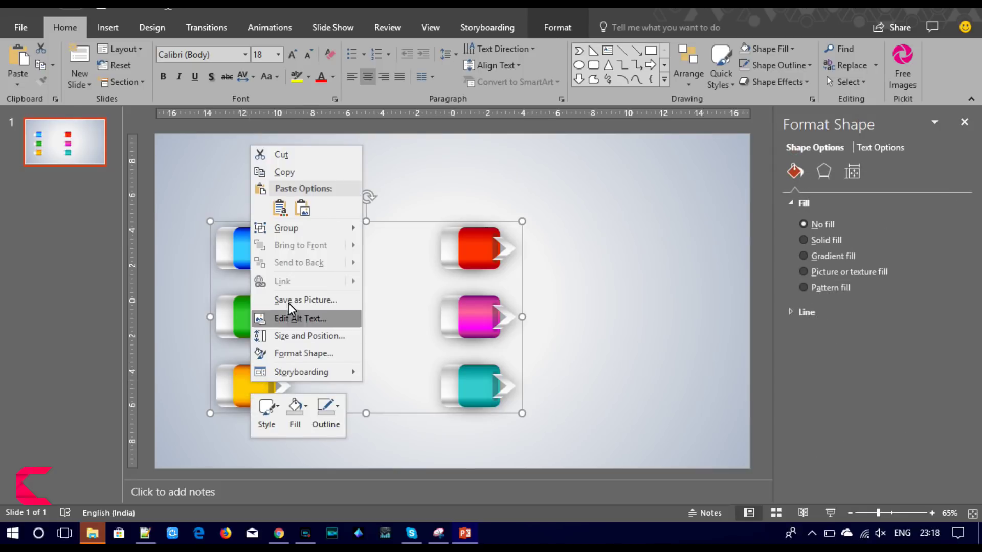
{"action": "left_click", "coordinate": [387, 265]}
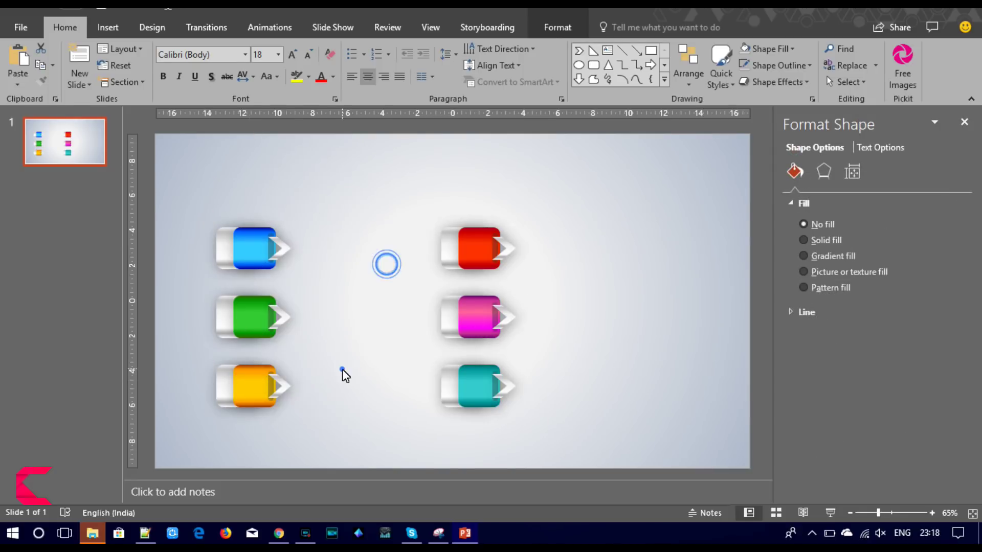
{"action": "left_click", "coordinate": [339, 368]}
{"action": "left_click_drag", "start_coordinate": [193, 453], "coordinate": [350, 198]}
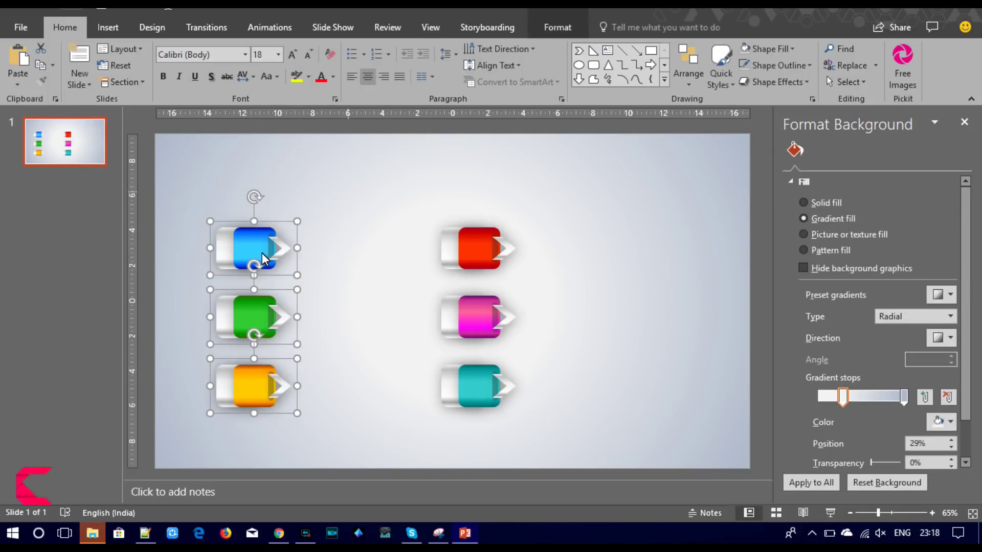
{"action": "left_click_drag", "start_coordinate": [259, 256], "coordinate": [227, 244]}
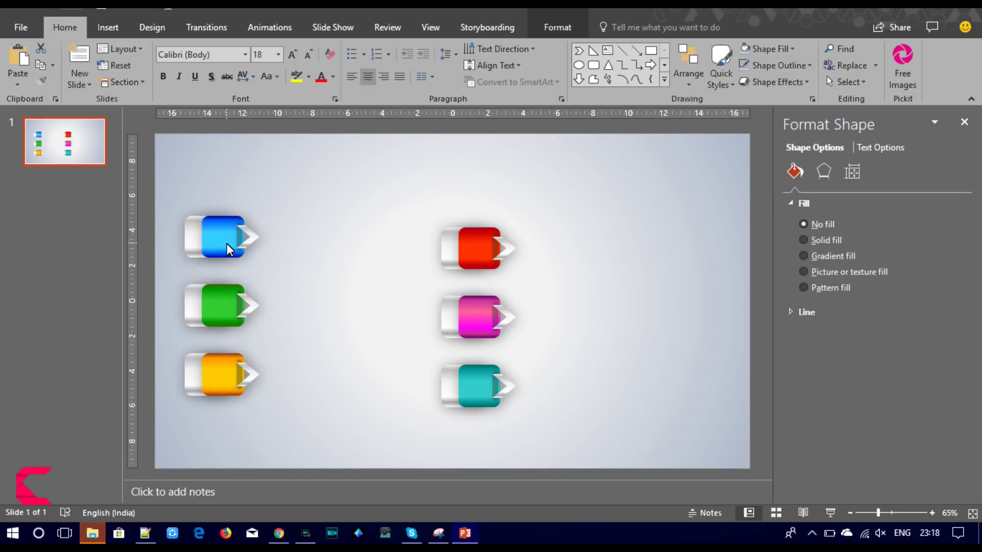
Drag the orange, teal, red and magenta buttons along smart guides into matching rows.
{"action": "left_click", "coordinate": [304, 303]}
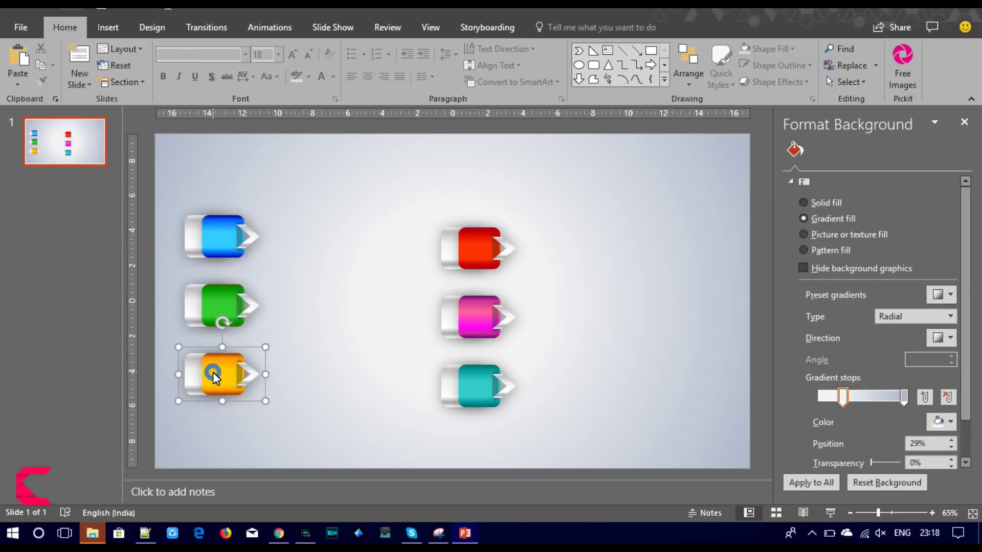
{"action": "left_click_drag", "start_coordinate": [213, 373], "coordinate": [213, 401]}
{"action": "left_click", "coordinate": [270, 352]}
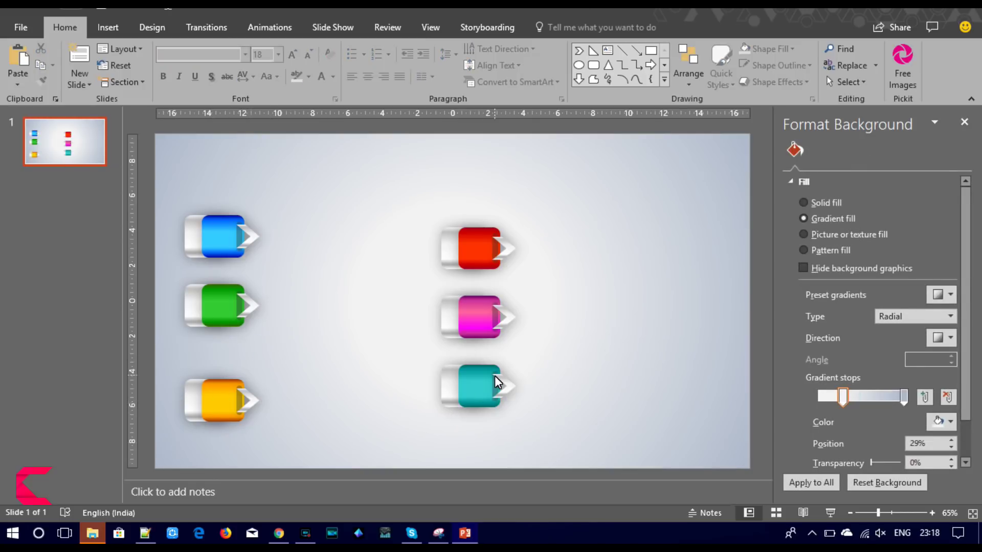
{"action": "mouse_move", "coordinate": [482, 385]}
{"action": "left_mouse_down"}
{"action": "mouse_move", "coordinate": [509, 405]}
{"action": "mouse_move", "coordinate": [501, 400]}
{"action": "left_mouse_up"}
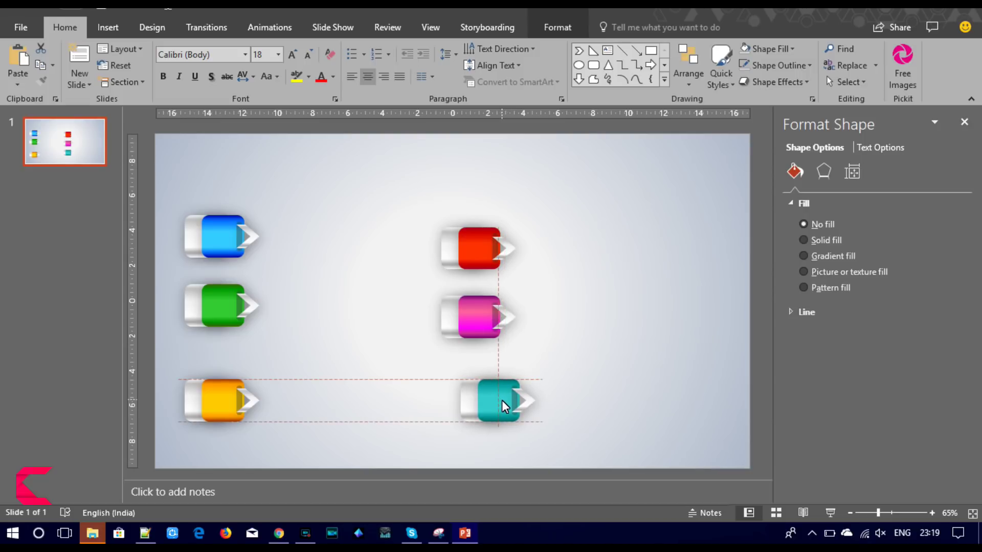
{"action": "left_click_drag", "start_coordinate": [476, 253], "coordinate": [494, 241]}
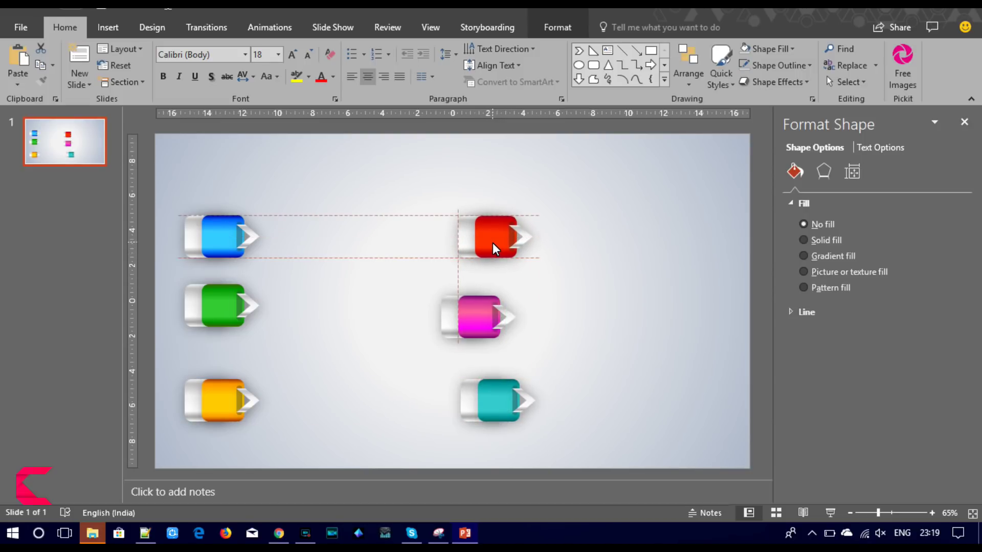
{"action": "left_click_drag", "start_coordinate": [493, 243], "coordinate": [496, 242]}
{"action": "left_click_drag", "start_coordinate": [472, 313], "coordinate": [489, 323]}
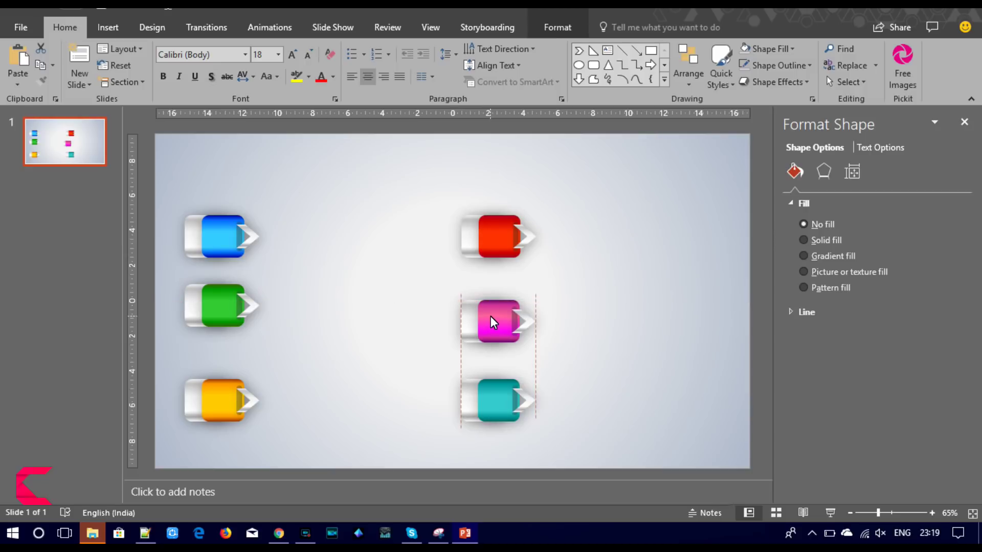
{"action": "mouse_move", "coordinate": [490, 317]}
{"action": "left_mouse_down"}
{"action": "mouse_move", "coordinate": [491, 308]}
{"action": "mouse_move", "coordinate": [494, 318]}
{"action": "left_mouse_up"}
{"action": "left_click", "coordinate": [314, 372]}
Align Left and Distribute Vertically the three left-column buttons.
{"action": "left_click_drag", "start_coordinate": [171, 451], "coordinate": [287, 194]}
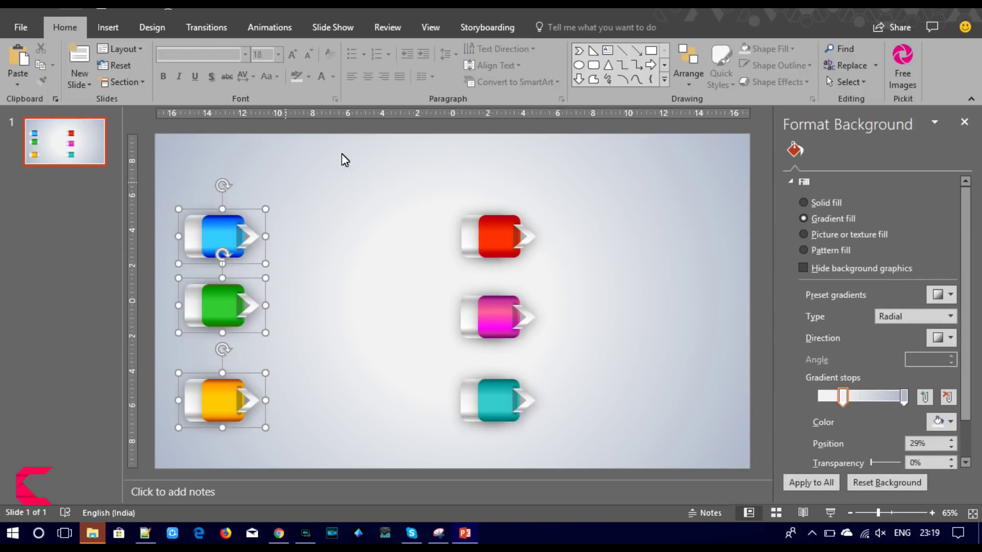
{"action": "left_click", "coordinate": [695, 80]}
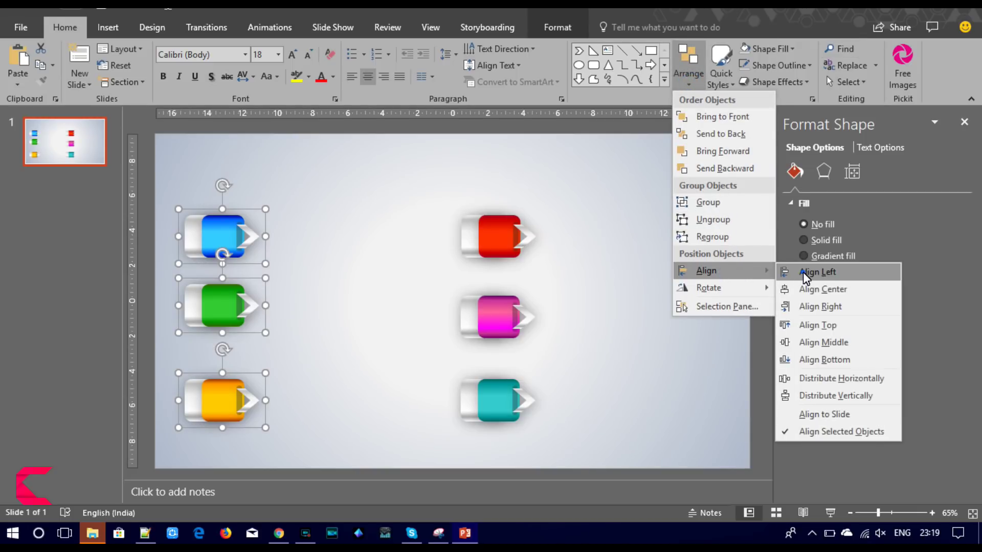
{"action": "left_click", "coordinate": [802, 273]}
{"action": "mouse_move", "coordinate": [706, 271]}
{"action": "left_click", "coordinate": [688, 69]}
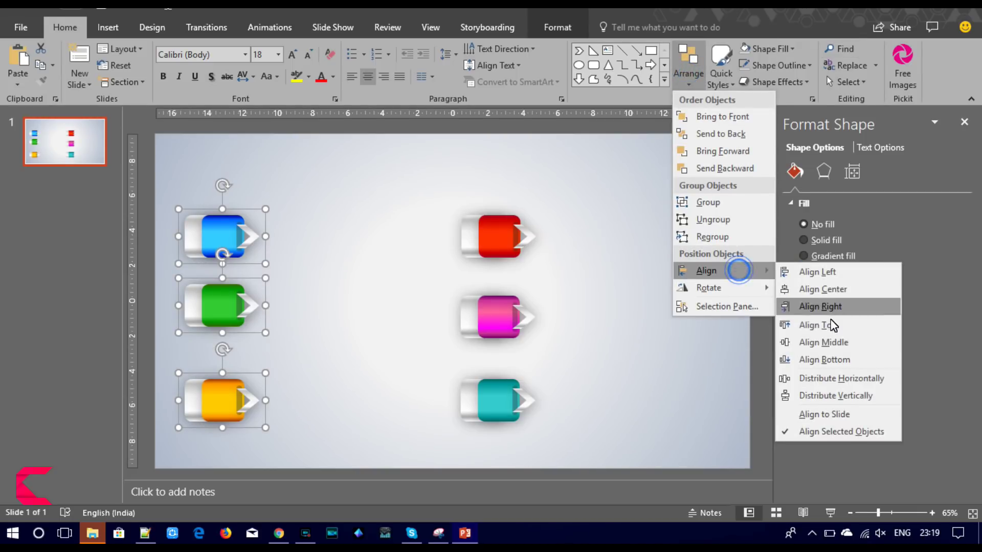
{"action": "left_click", "coordinate": [831, 396]}
{"action": "left_click", "coordinate": [580, 366]}
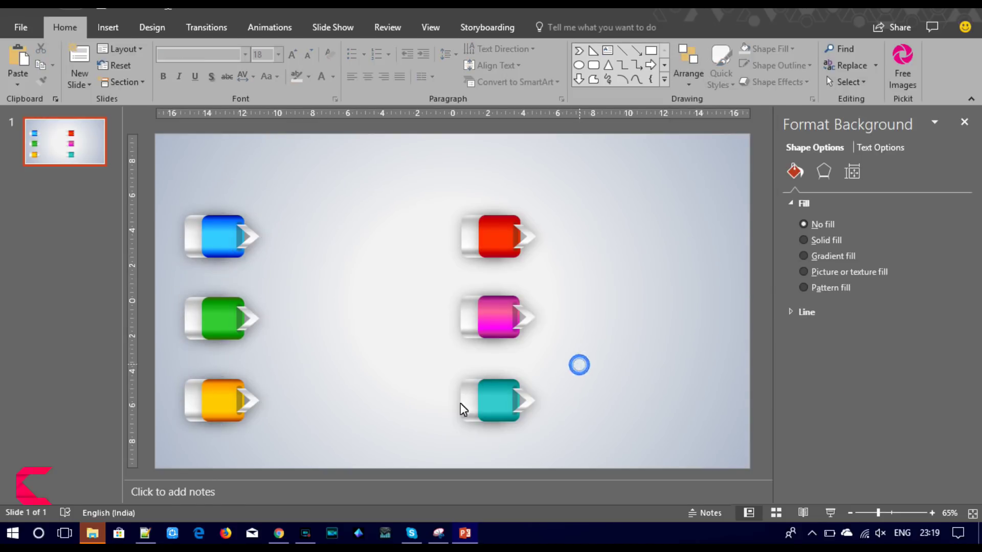
{"action": "left_click", "coordinate": [496, 238]}
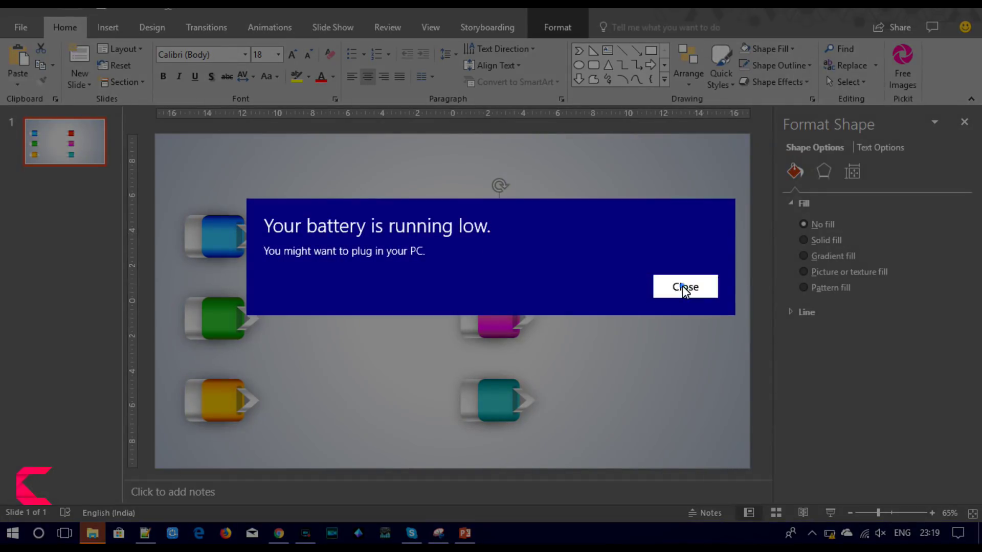
Drag the red, teal and magenta buttons level with their left-hand counterparts.
{"action": "left_click", "coordinate": [682, 286]}
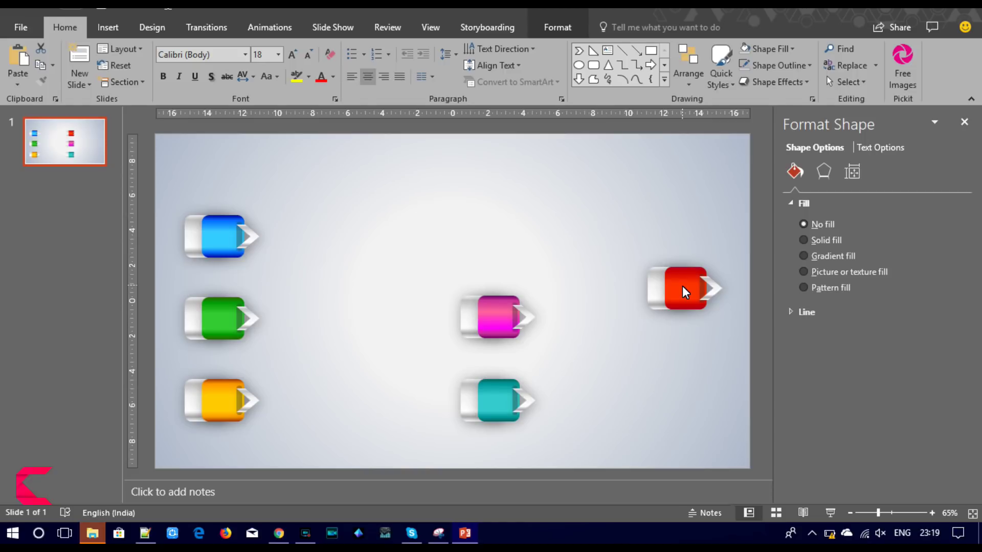
{"action": "left_click_drag", "start_coordinate": [682, 286], "coordinate": [508, 230]}
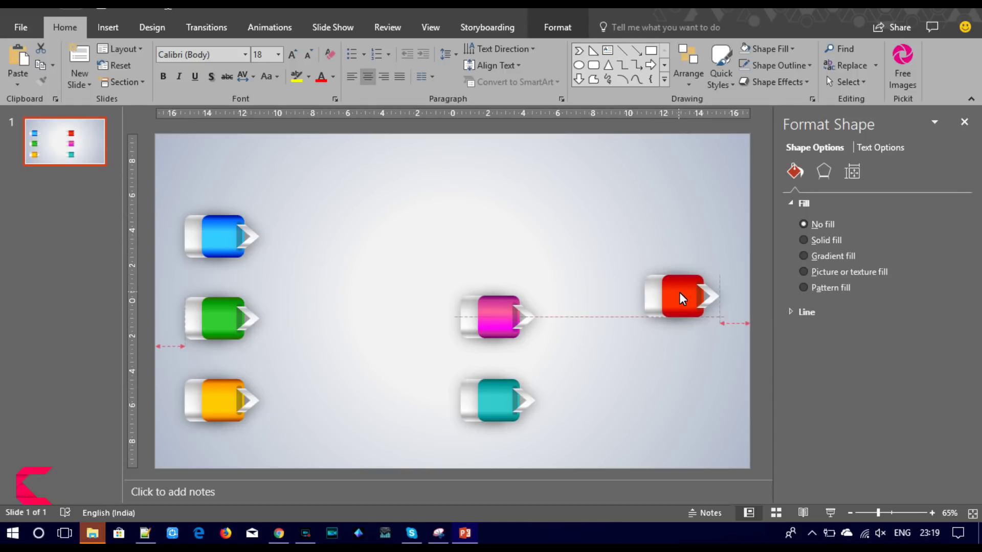
{"action": "left_click_drag", "start_coordinate": [510, 231], "coordinate": [500, 236]}
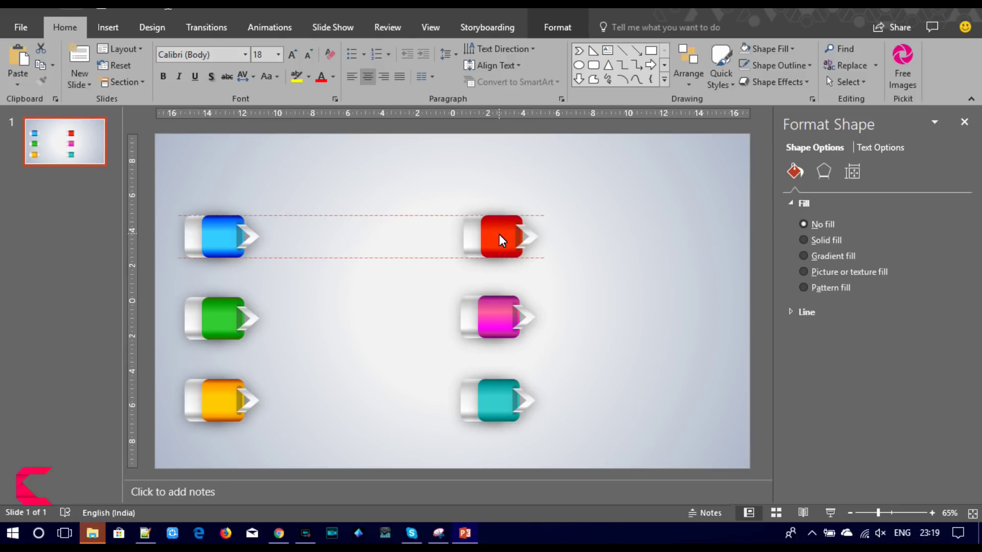
{"action": "left_click_drag", "start_coordinate": [499, 233], "coordinate": [499, 234]}
{"action": "left_click_drag", "start_coordinate": [491, 409], "coordinate": [494, 405]}
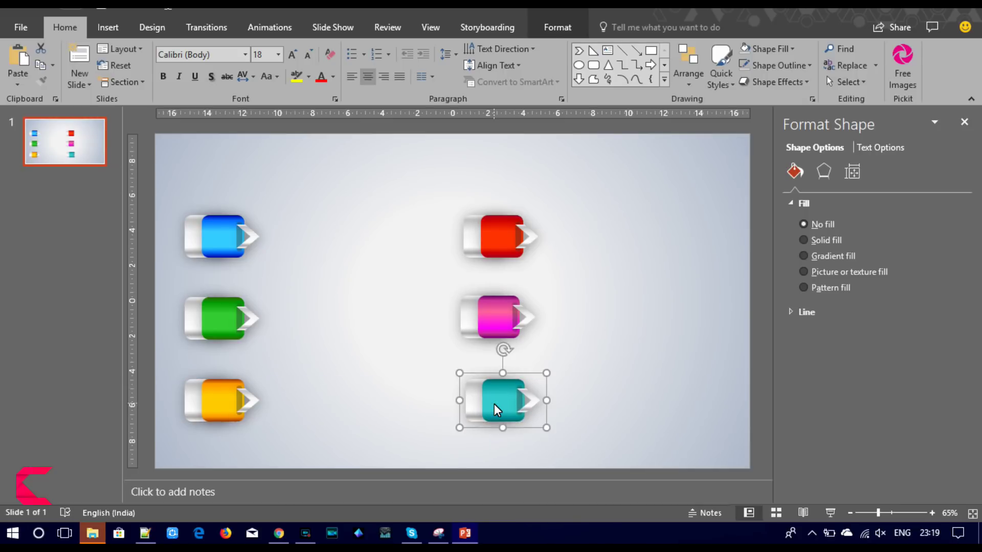
{"action": "left_click_drag", "start_coordinate": [498, 331], "coordinate": [497, 335]}
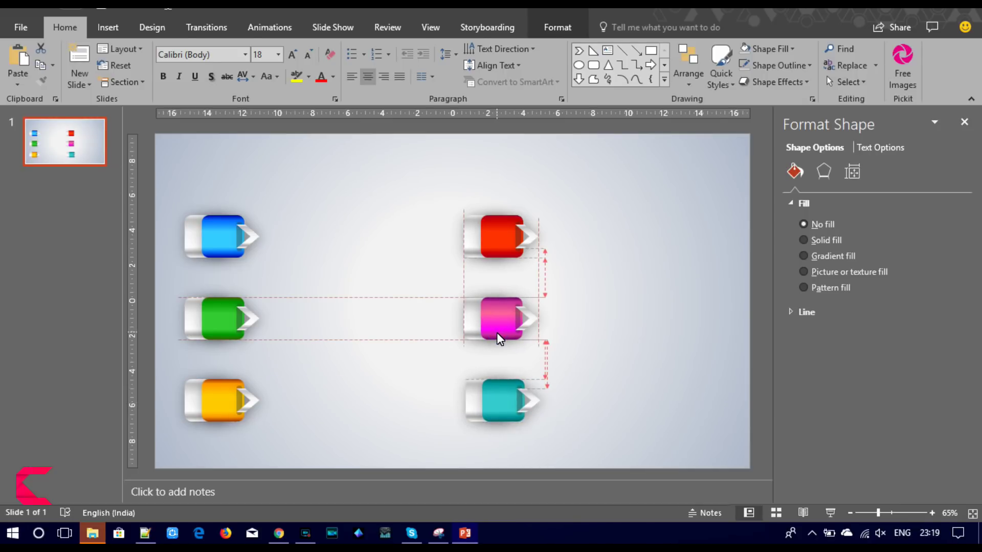
{"action": "left_click", "coordinate": [464, 460]}
Align Left and Distribute Vertically the three right-hand buttons.
{"action": "left_click_drag", "start_coordinate": [447, 454], "coordinate": [562, 182]}
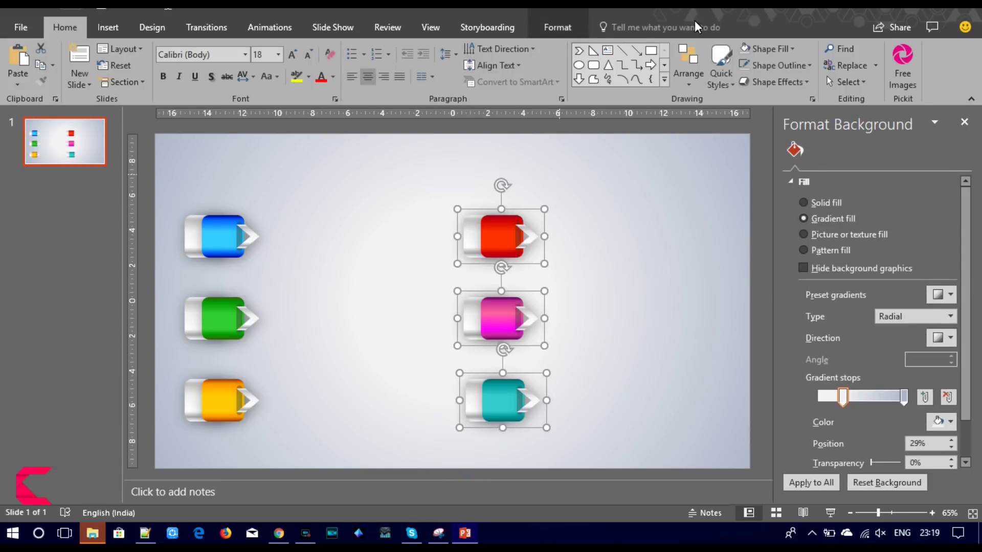
{"action": "left_click", "coordinate": [558, 27]}
{"action": "left_click", "coordinate": [737, 49]}
{"action": "left_click", "coordinate": [753, 67]}
{"action": "left_click", "coordinate": [738, 49]}
{"action": "left_click", "coordinate": [769, 188]}
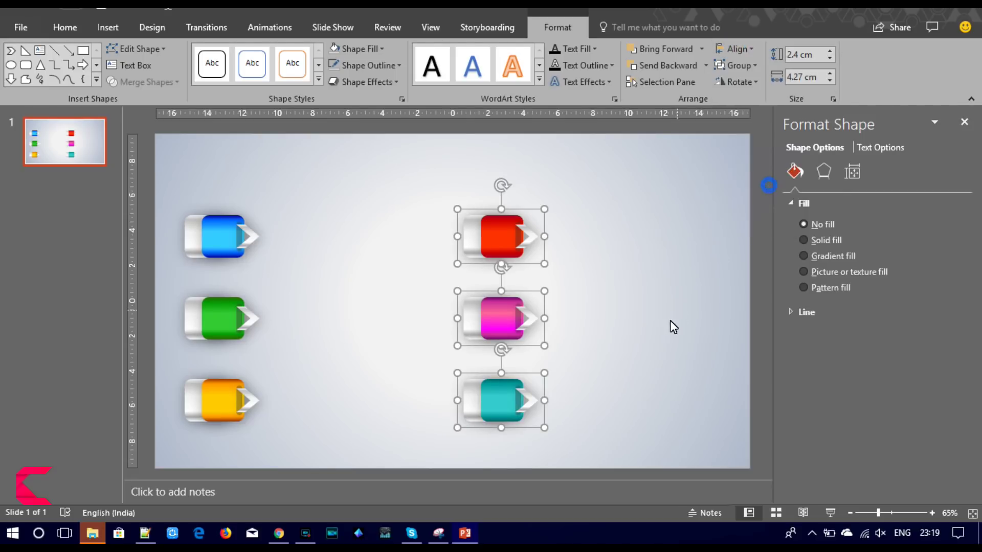
{"action": "left_click", "coordinate": [667, 321]}
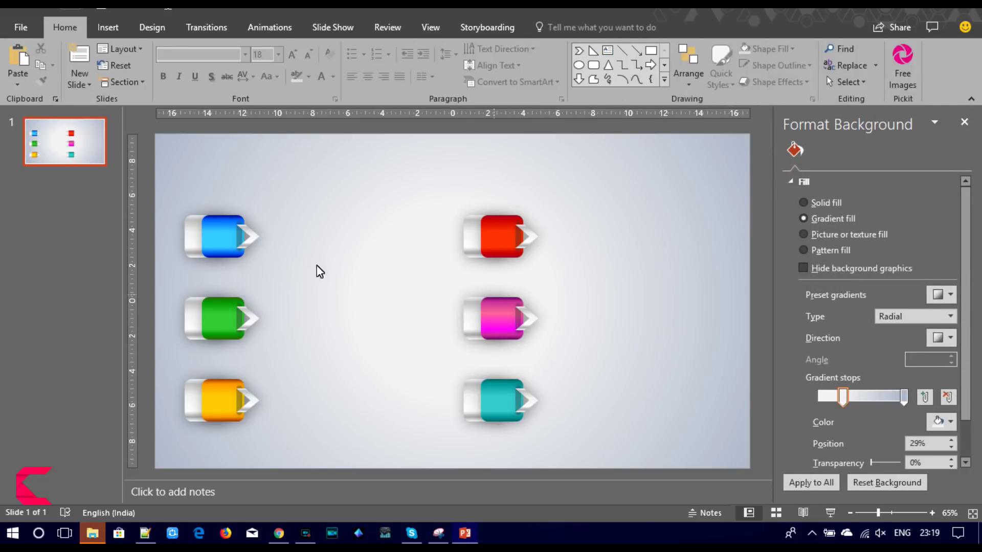
Draw a text box beside the blue button and type 'heading'.
{"action": "left_click", "coordinate": [108, 27]}
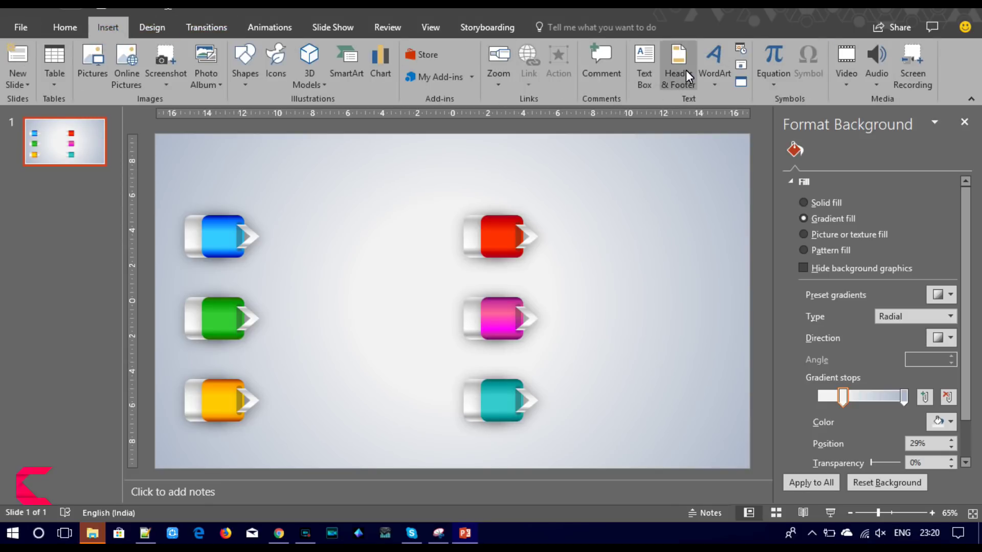
{"action": "left_click", "coordinate": [657, 70]}
{"action": "left_click_drag", "start_coordinate": [272, 215], "coordinate": [404, 239]}
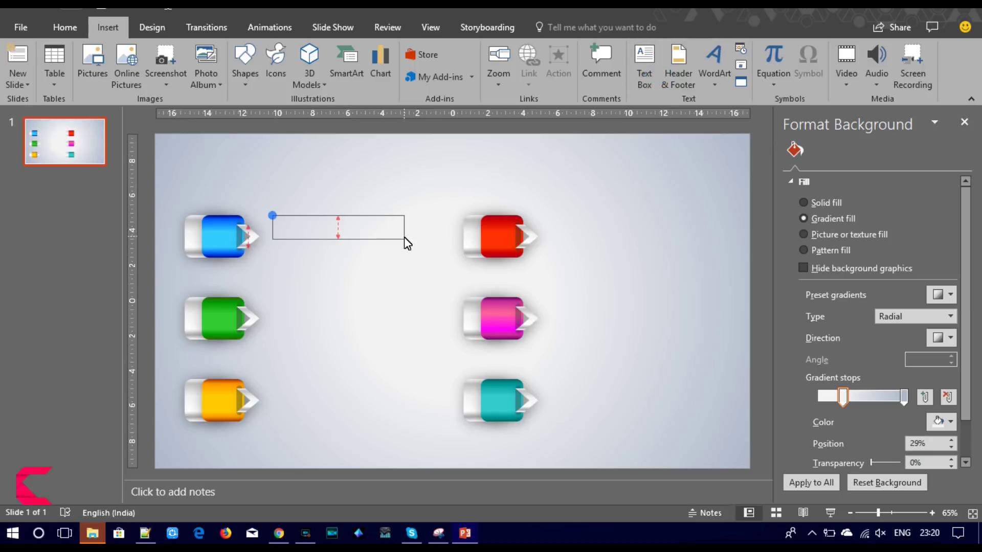
{"action": "type", "text": "heading"}
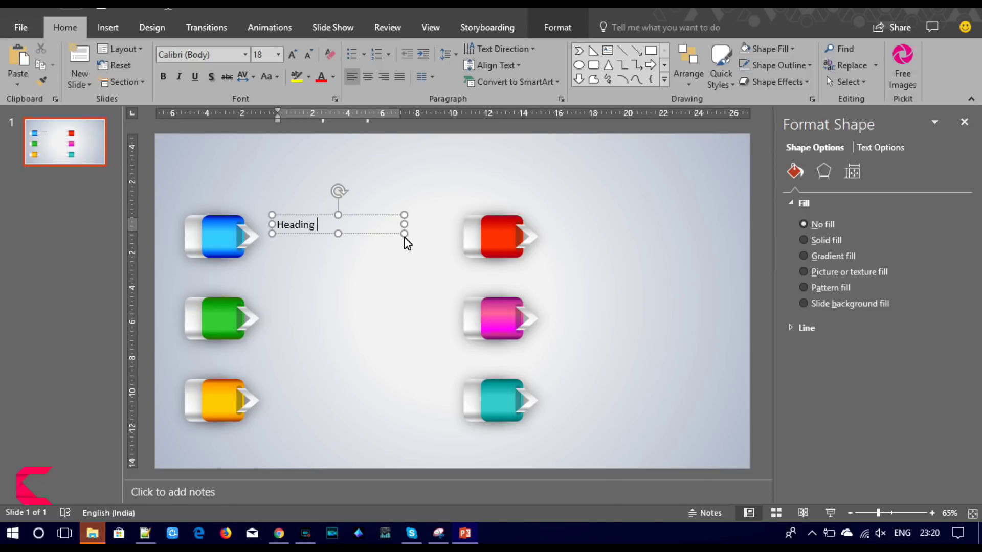
Set the heading text's font to Montserrat.
{"action": "key", "text": "ctrl+a"}
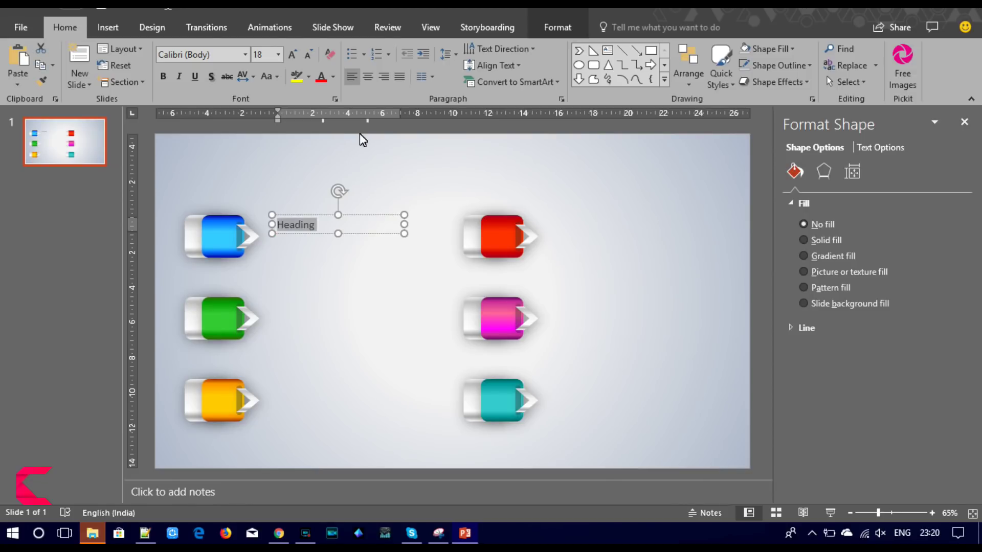
{"action": "left_click", "coordinate": [215, 54]}
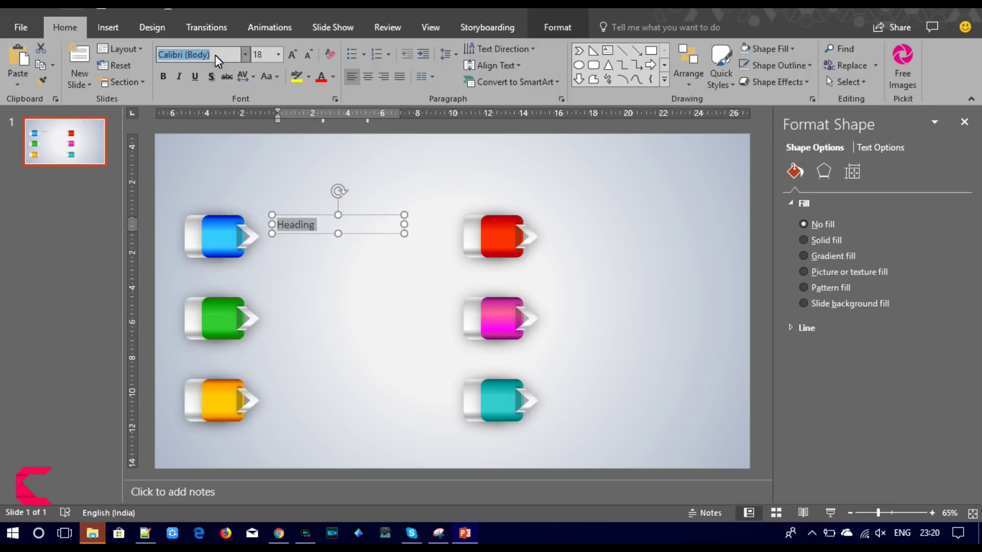
{"action": "type", "text": "Century"}
{"action": "key", "text": "BackSpace"}
{"action": "key", "text": "BackSpace"}
{"action": "key", "text": "BackSpace"}
{"action": "key", "text": "BackSpace"}
{"action": "key", "text": "BackSpace"}
{"action": "type", "text": "Op"}
{"action": "key", "text": "BackSpace"}
{"action": "key", "text": "BackSpace"}
{"action": "key", "text": "BackSpace"}
{"action": "type", "text": "Mont"}
{"action": "type", "text": "s"}
{"action": "key", "text": "Return"}
Make the heading UPPERCASE at 12 pt and nudge it level with the blue button.
{"action": "left_click", "coordinate": [267, 81]}
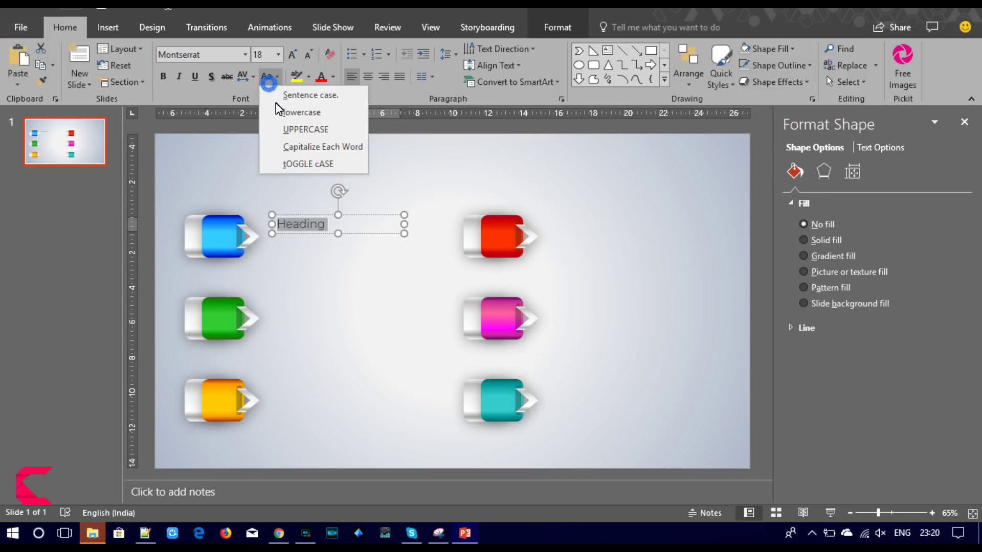
{"action": "left_click", "coordinate": [280, 129]}
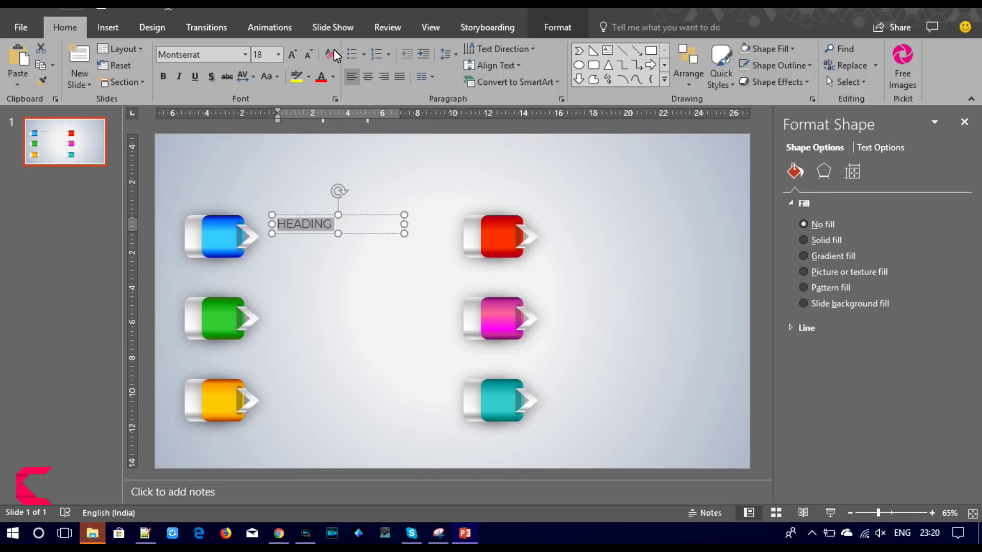
{"action": "left_click", "coordinate": [304, 54]}
{"action": "left_click", "coordinate": [304, 55]}
{"action": "left_click", "coordinate": [304, 54]}
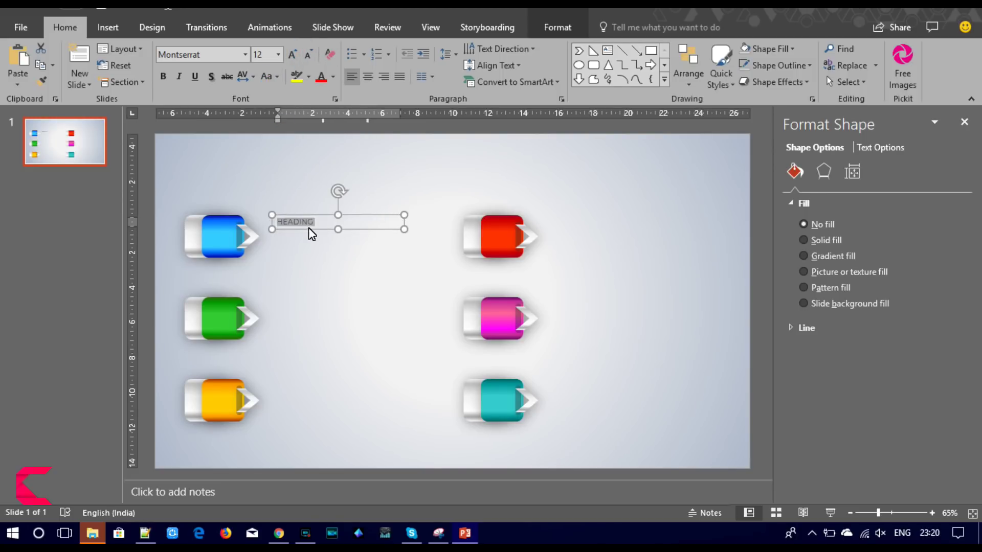
{"action": "left_click_drag", "start_coordinate": [305, 215], "coordinate": [303, 217]}
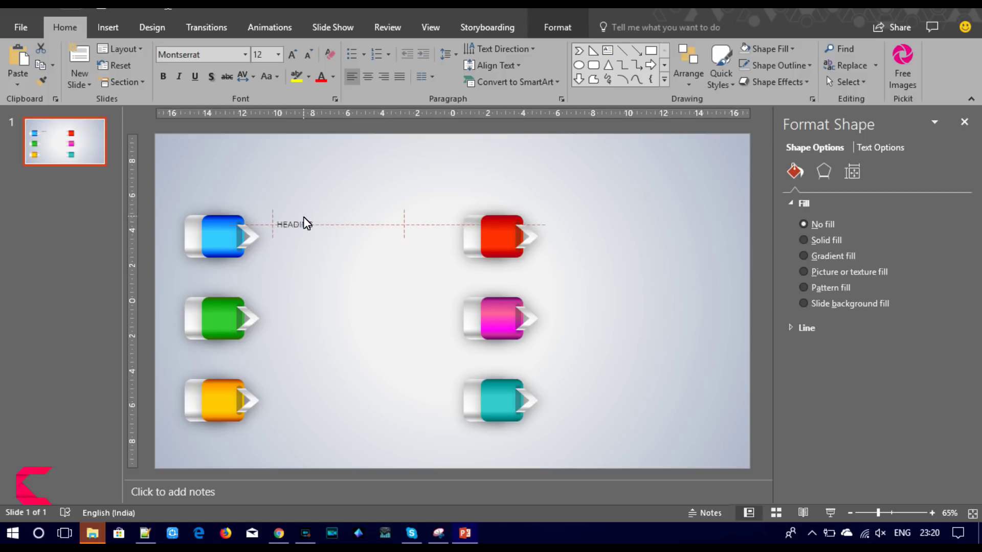
{"action": "left_click", "coordinate": [333, 76]}
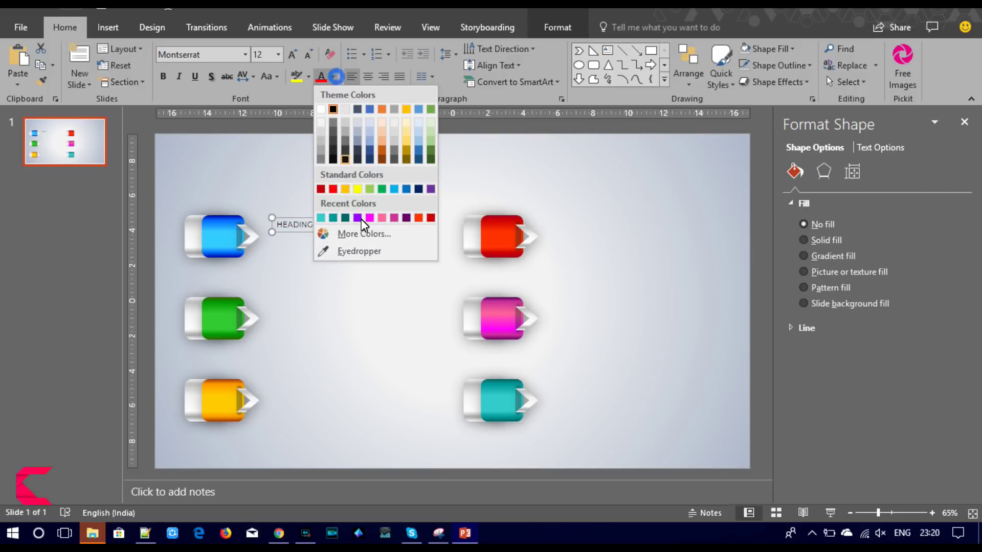
Colour the HEADING text with the blue button's colour using the eyedropper.
{"action": "left_click", "coordinate": [361, 246]}
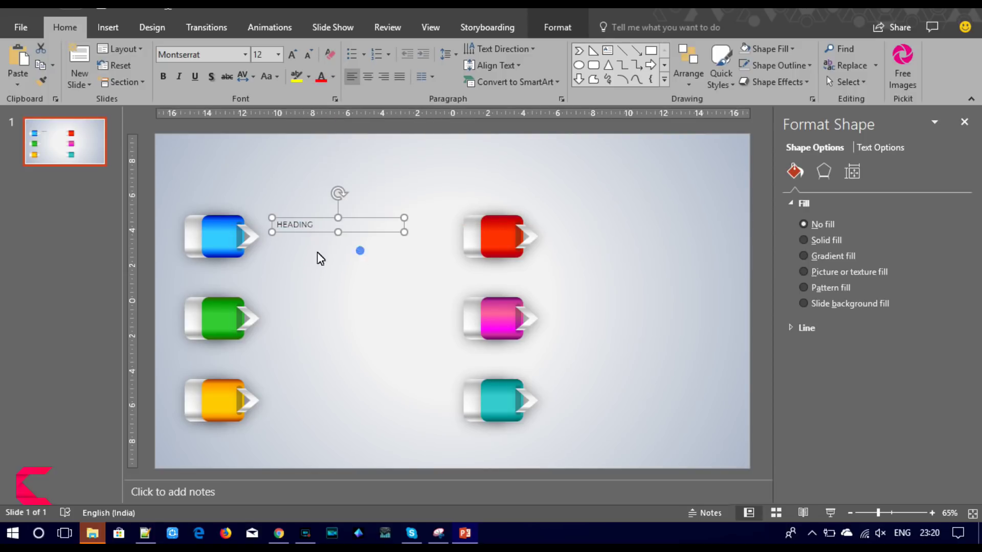
{"action": "left_click", "coordinate": [225, 220]}
{"action": "left_click", "coordinate": [317, 299]}
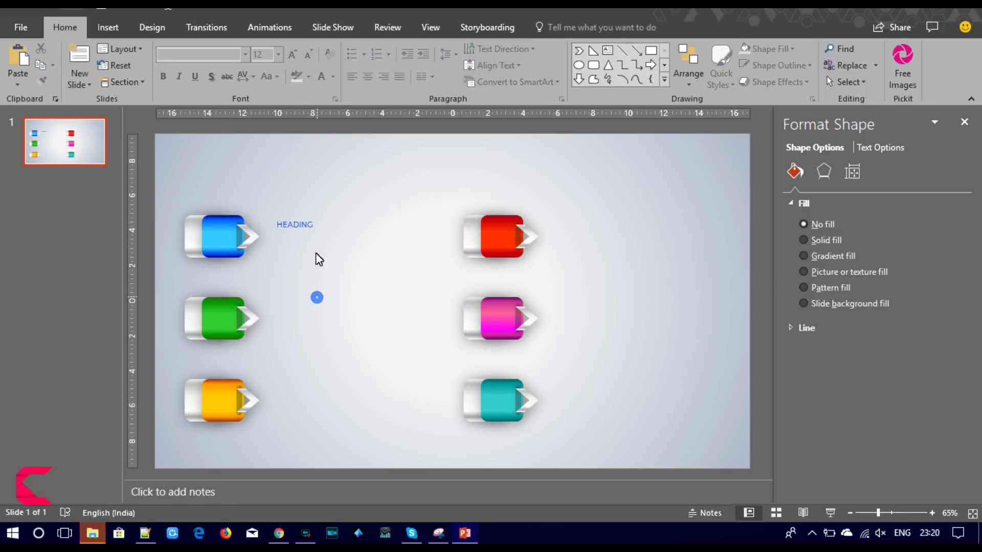
Duplicate the HEADING box just below it and replace its text with a =lorem() paragraph.
{"action": "left_click", "coordinate": [294, 233]}
{"action": "key", "text": "ctrl+v"}
{"action": "left_click_drag", "start_coordinate": [294, 231], "coordinate": [296, 240]}
{"action": "left_click", "coordinate": [287, 243]}
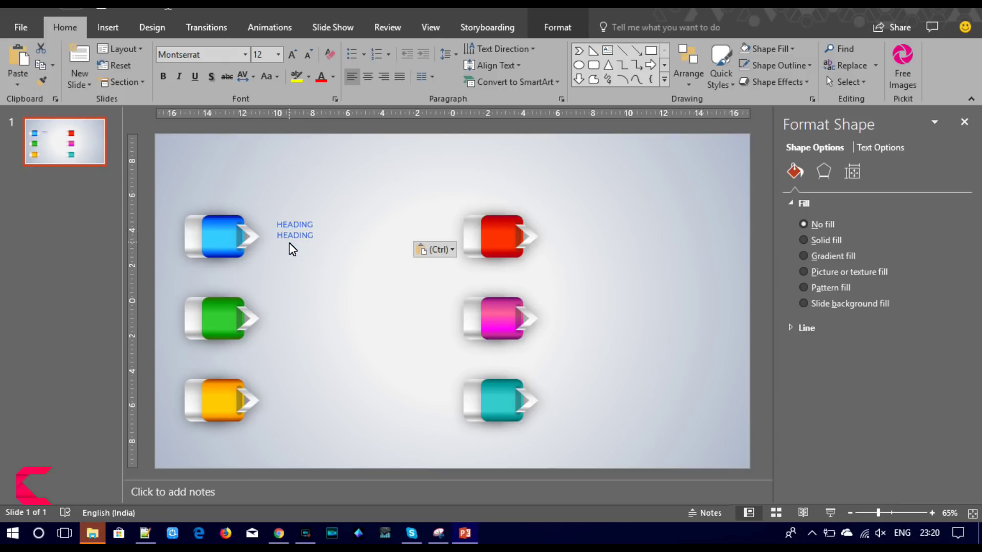
{"action": "left_click", "coordinate": [290, 243]}
{"action": "double_click", "coordinate": [287, 237]}
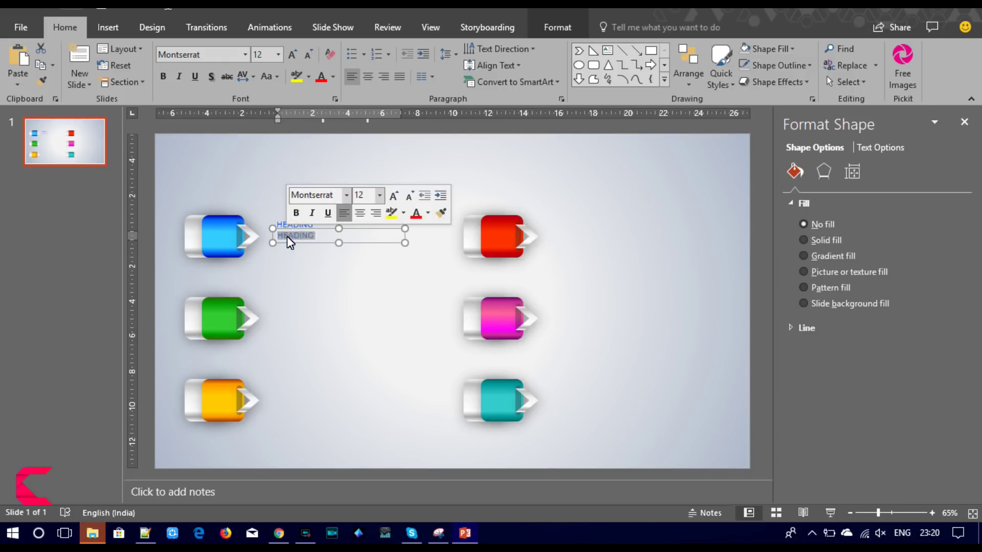
{"action": "type", "text": "=lorem(1"}
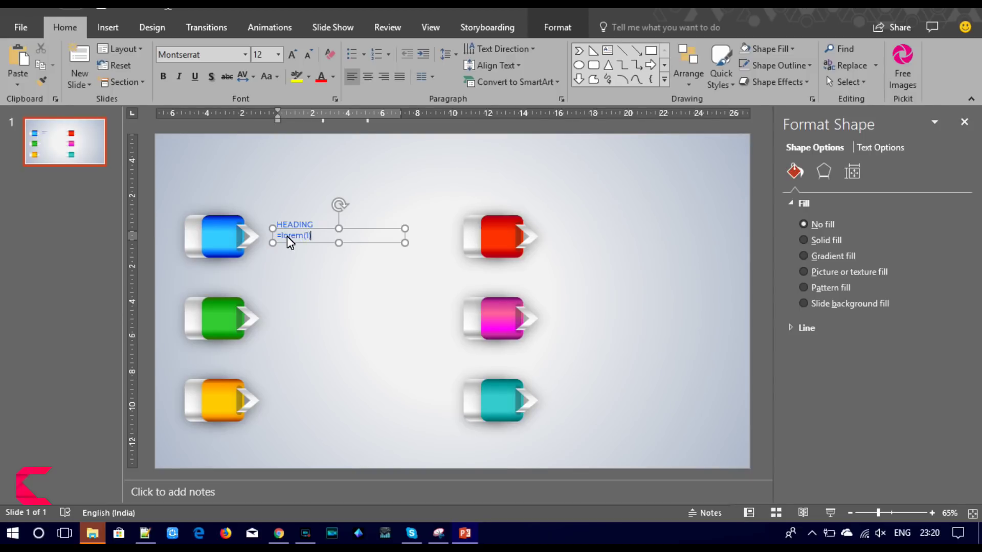
{"action": "type", "text": "()"}
{"action": "key", "text": "Return"}
Set the lorem paragraph to Montserrat Light and shrink it to 9 pt.
{"action": "triple_click", "coordinate": [287, 237]}
{"action": "left_click", "coordinate": [228, 52]}
{"action": "type", "text": "Montserrat Li"}
{"action": "key", "text": "Return"}
{"action": "left_click", "coordinate": [310, 56]}
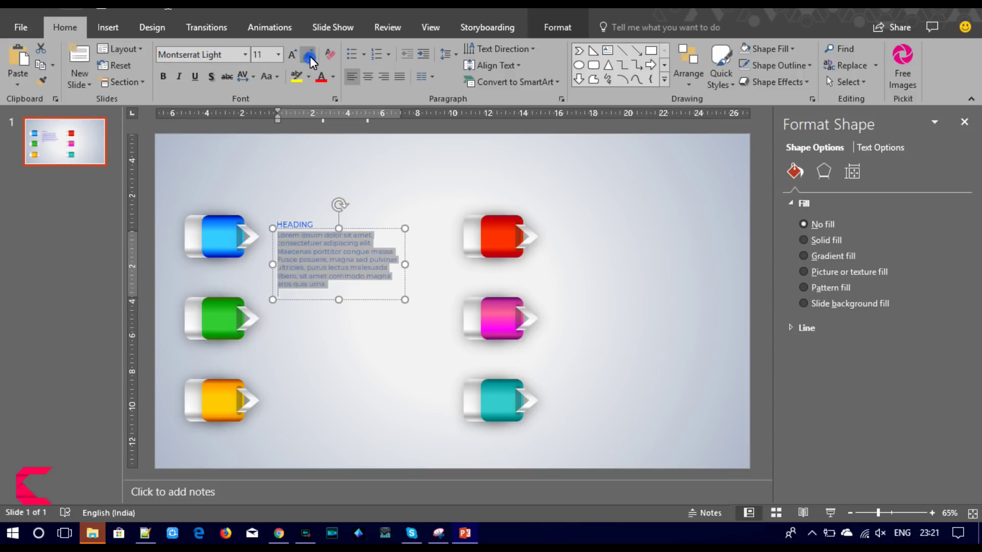
{"action": "left_click", "coordinate": [310, 57]}
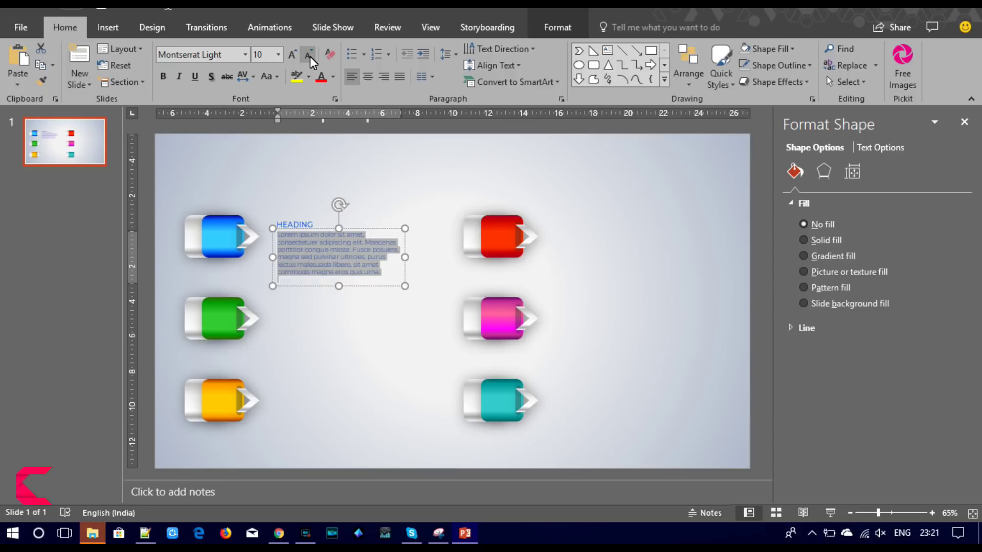
{"action": "left_click", "coordinate": [310, 57]}
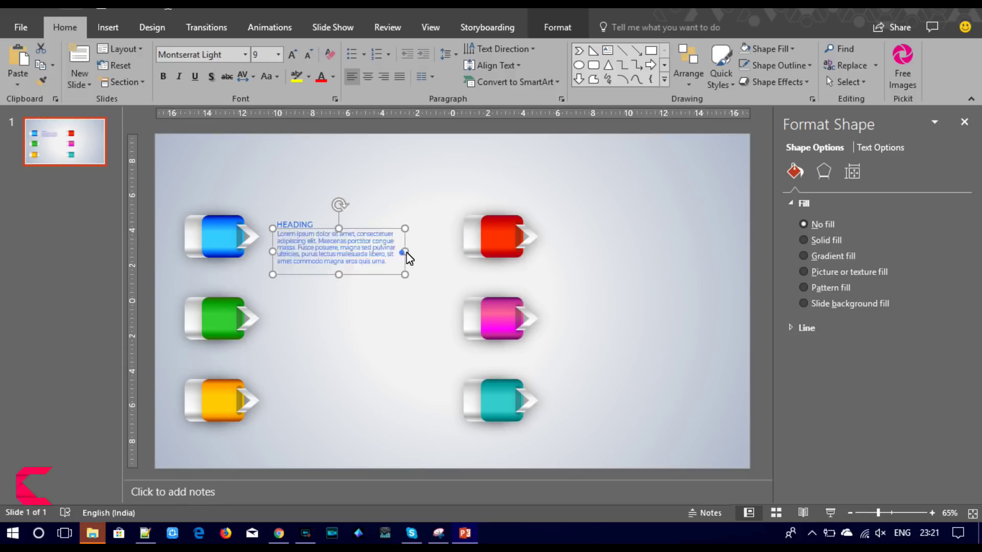
Shrink the paragraph to 8 pt, justify it, and widen its text box.
{"action": "left_click_drag", "start_coordinate": [403, 251], "coordinate": [421, 255]}
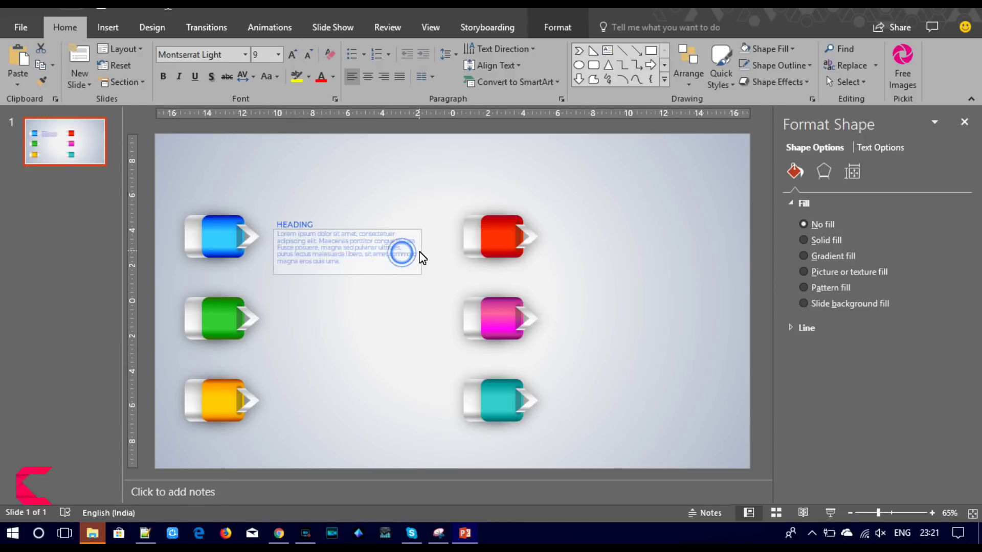
{"action": "left_click", "coordinate": [307, 56]}
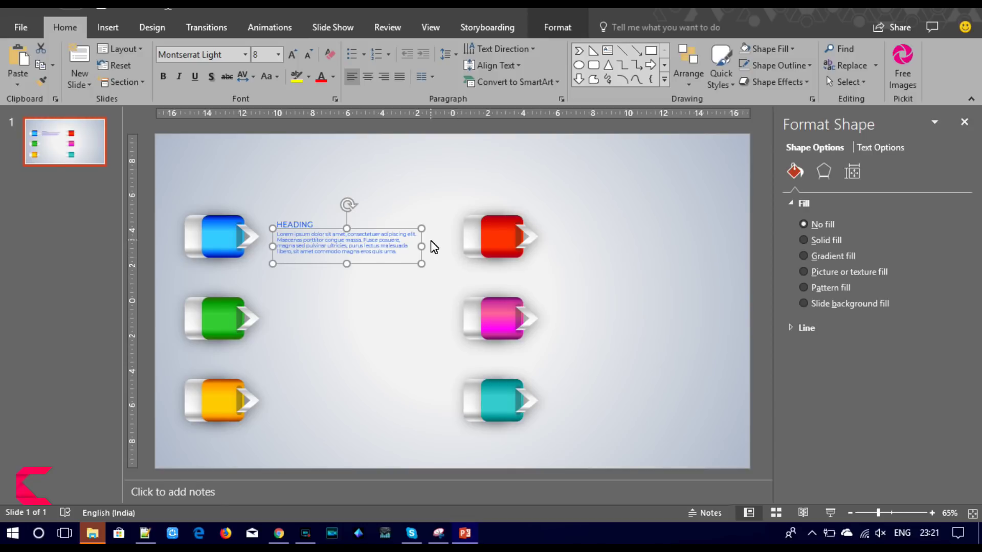
{"action": "left_click_drag", "start_coordinate": [422, 247], "coordinate": [414, 249]}
{"action": "left_click", "coordinate": [402, 77]}
{"action": "left_click_drag", "start_coordinate": [414, 249], "coordinate": [429, 259]}
{"action": "left_click", "coordinate": [373, 282]}
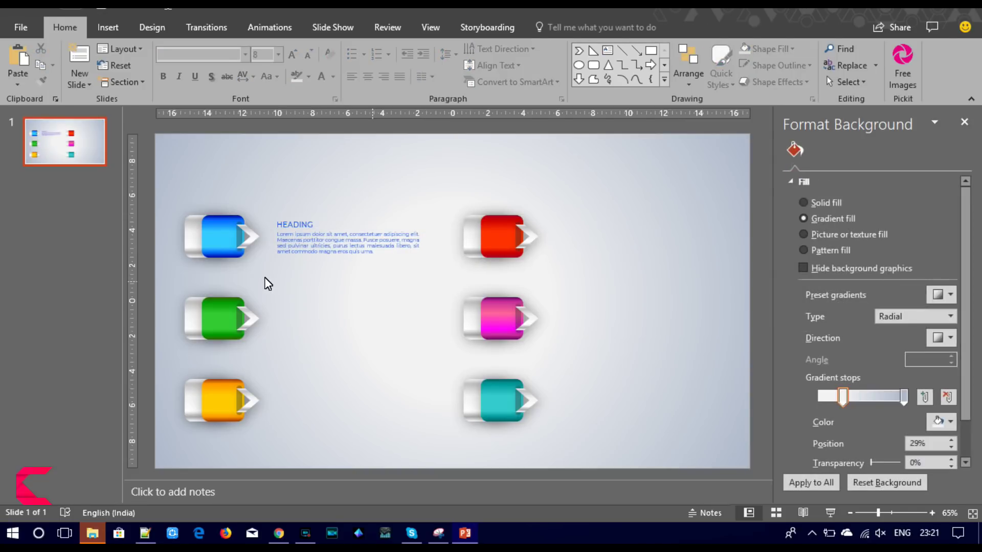
Change the body text's font colour to dark gray.
{"action": "left_click_drag", "start_coordinate": [263, 277], "coordinate": [451, 160]}
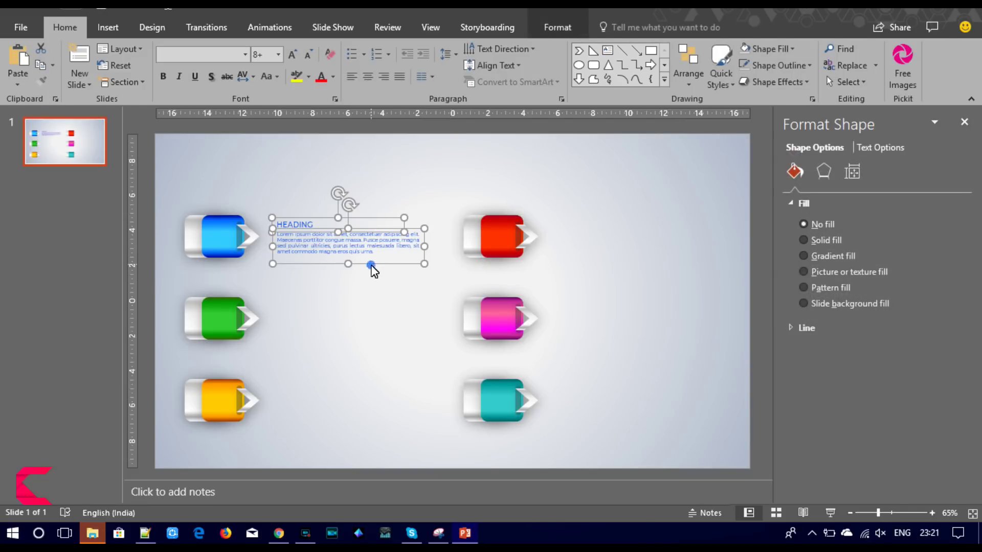
{"action": "left_click", "coordinate": [352, 252]}
{"action": "left_click", "coordinate": [364, 265]}
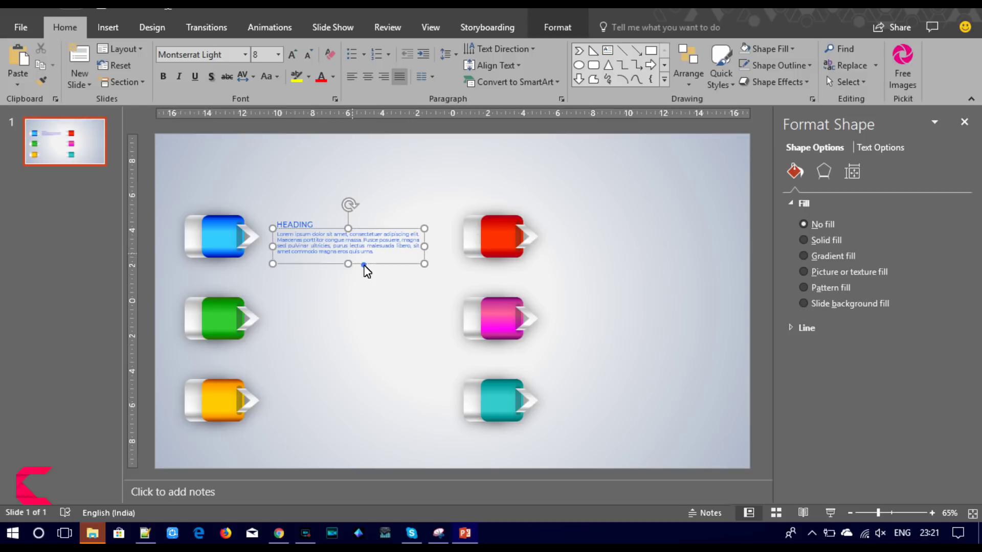
{"action": "left_click", "coordinate": [333, 76]}
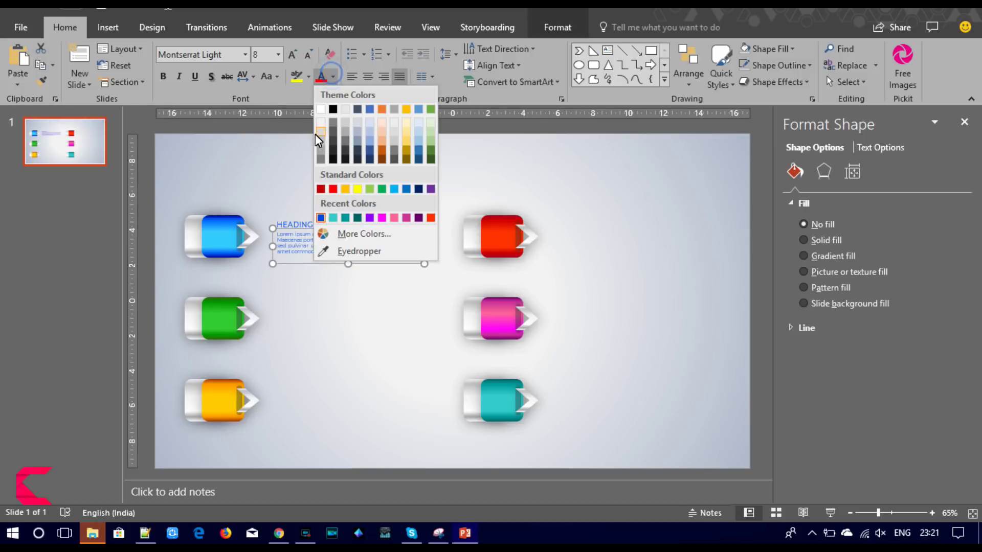
{"action": "left_click", "coordinate": [332, 159]}
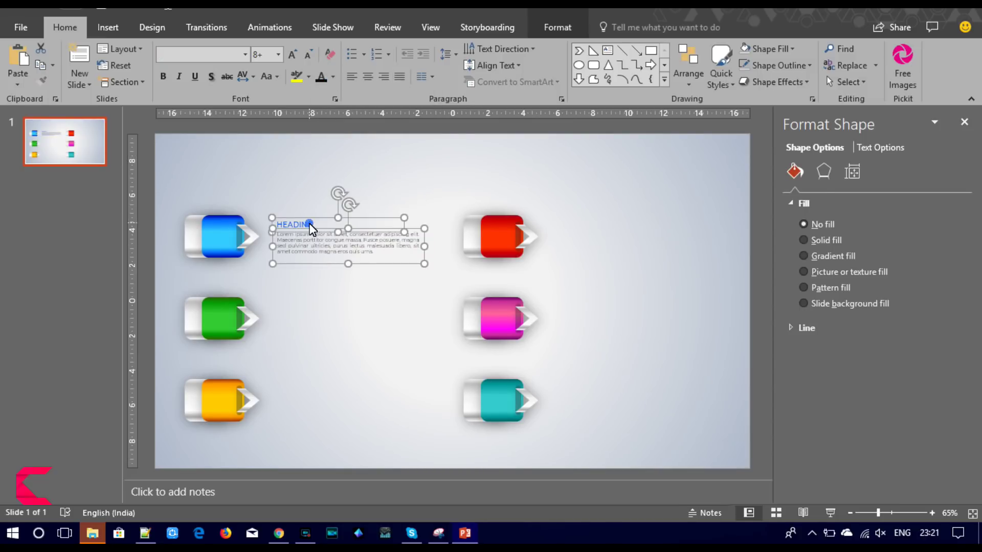
Position the heading-and-text block beside the blue arrow and copy it beside the green and orange arrows.
{"action": "left_click", "coordinate": [310, 225]}
{"action": "mouse_move", "coordinate": [310, 226]}
{"action": "left_mouse_down"}
{"action": "mouse_move", "coordinate": [291, 211]}
{"action": "mouse_move", "coordinate": [292, 292]}
{"action": "left_mouse_up"}
{"action": "key", "text": "ctrl+c"}
{"action": "key", "text": "ctrl+v"}
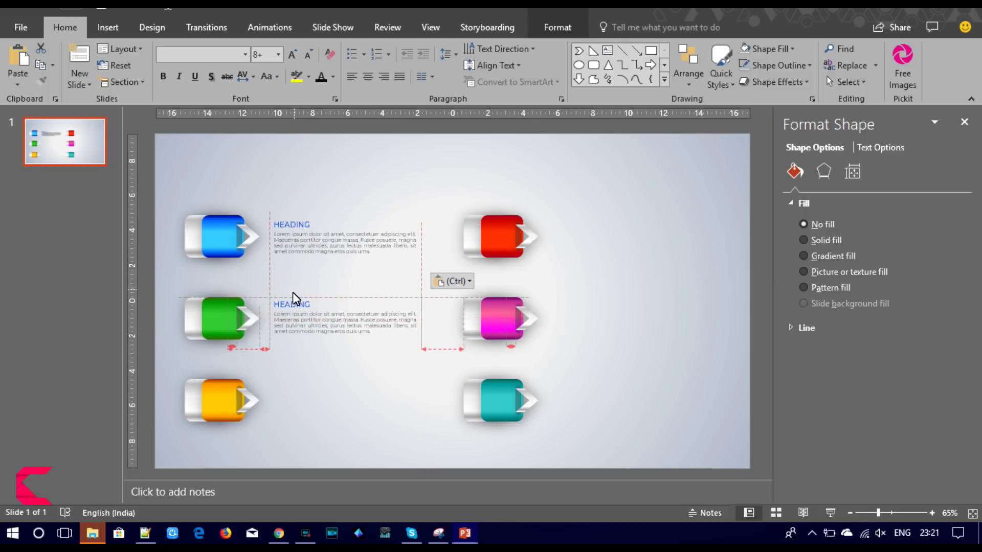
{"action": "left_click_drag", "start_coordinate": [292, 292], "coordinate": [290, 381]}
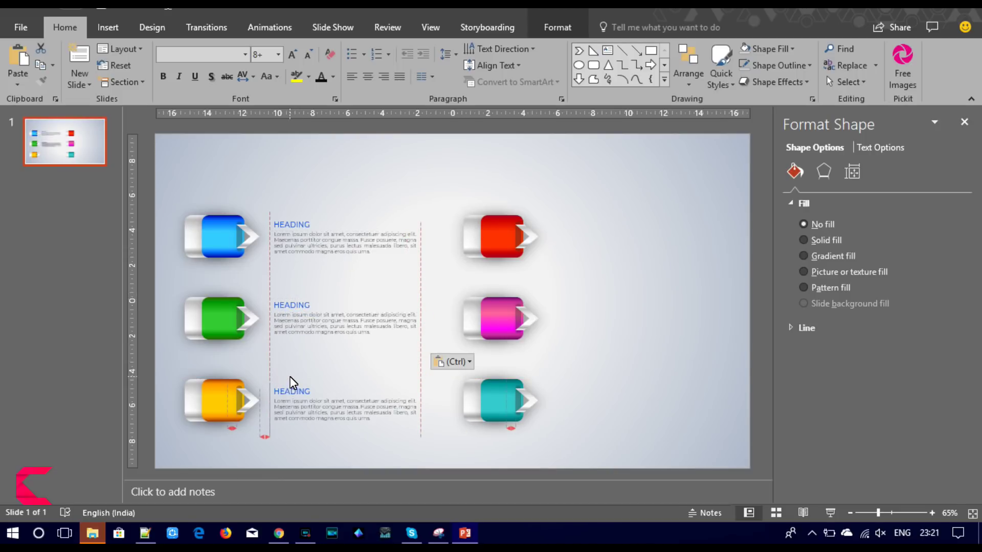
{"action": "left_click_drag", "start_coordinate": [290, 376], "coordinate": [290, 376]}
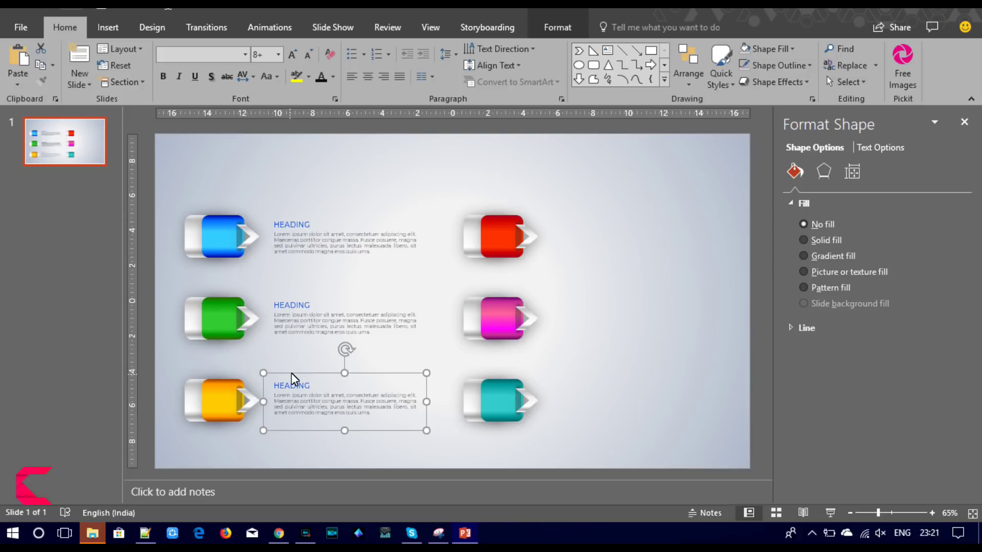
Left-align the three text blocks and distribute them evenly vertically.
{"action": "left_click", "coordinate": [304, 334], "text": "shift"}
{"action": "left_click", "coordinate": [311, 242], "text": "shift"}
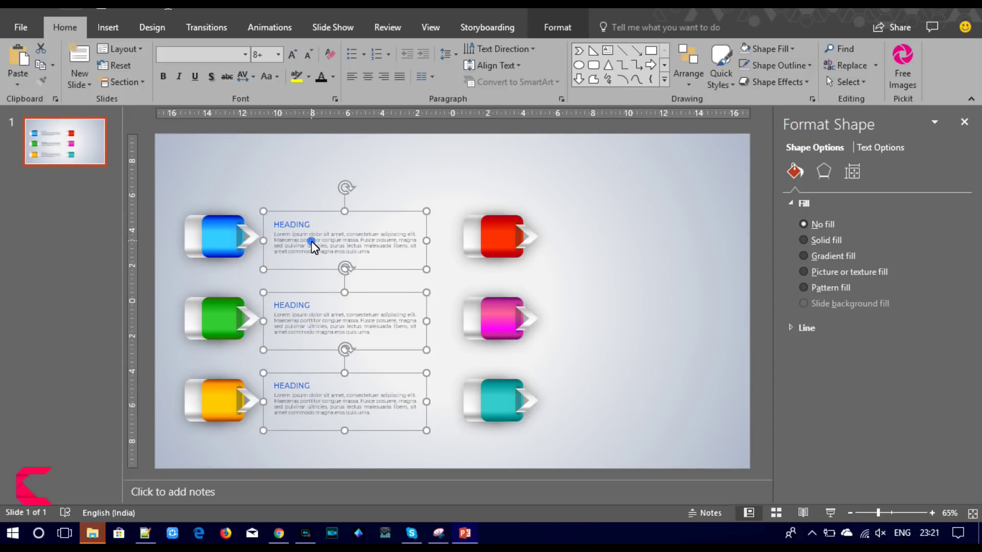
{"action": "left_click", "coordinate": [557, 28]}
{"action": "left_click", "coordinate": [735, 47]}
{"action": "left_click", "coordinate": [737, 65]}
{"action": "left_click", "coordinate": [732, 48]}
{"action": "left_click", "coordinate": [752, 191]}
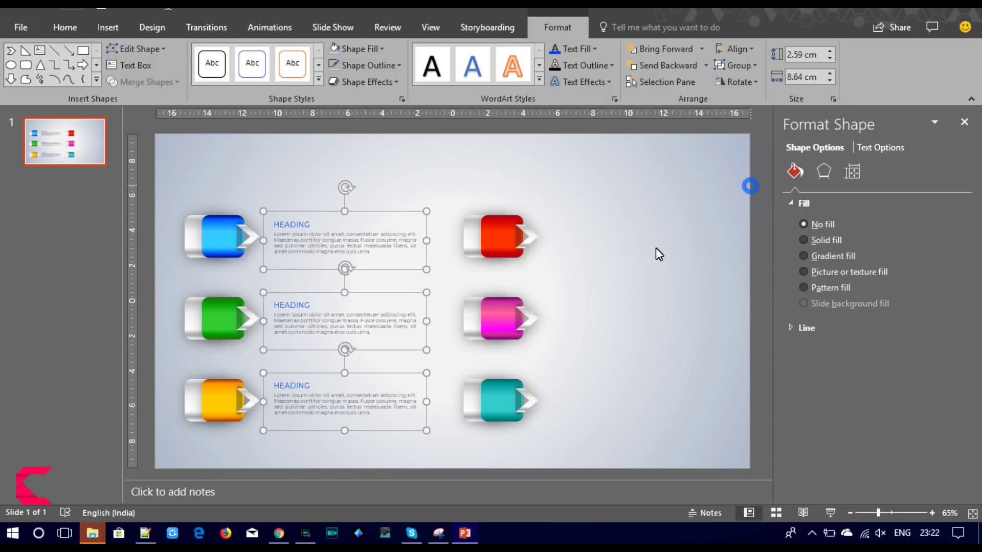
Paste copies of the three text blocks and line them up beside the red, magenta and teal arrows.
{"action": "key", "text": "ctrl+v"}
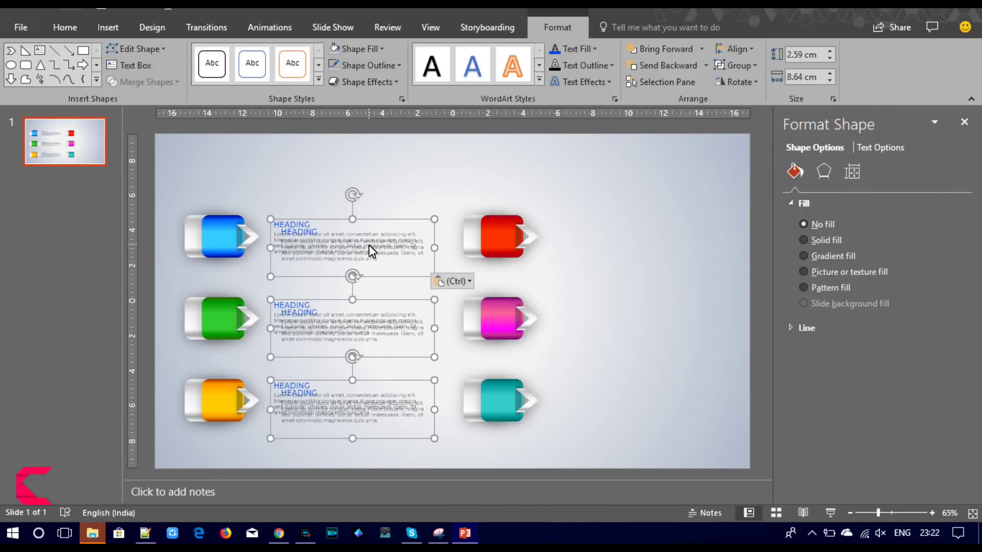
{"action": "left_click_drag", "start_coordinate": [375, 227], "coordinate": [653, 219]}
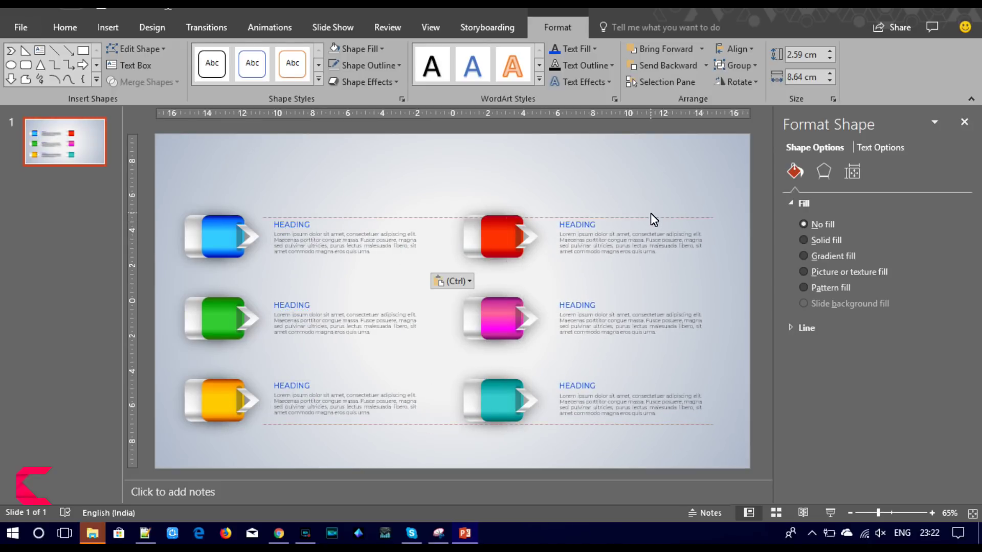
{"action": "left_click_drag", "start_coordinate": [650, 212], "coordinate": [646, 212]}
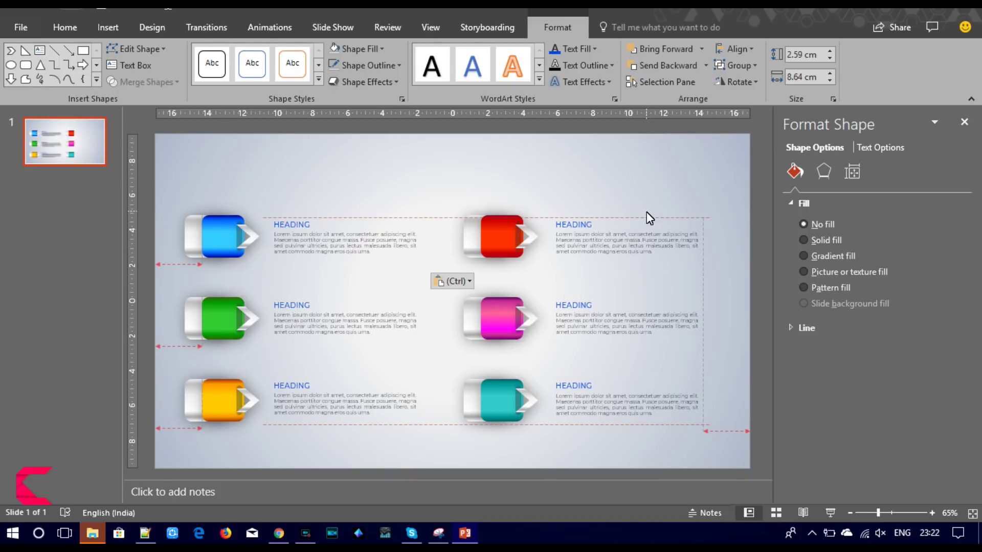
{"action": "left_click_drag", "start_coordinate": [646, 212], "coordinate": [646, 212]}
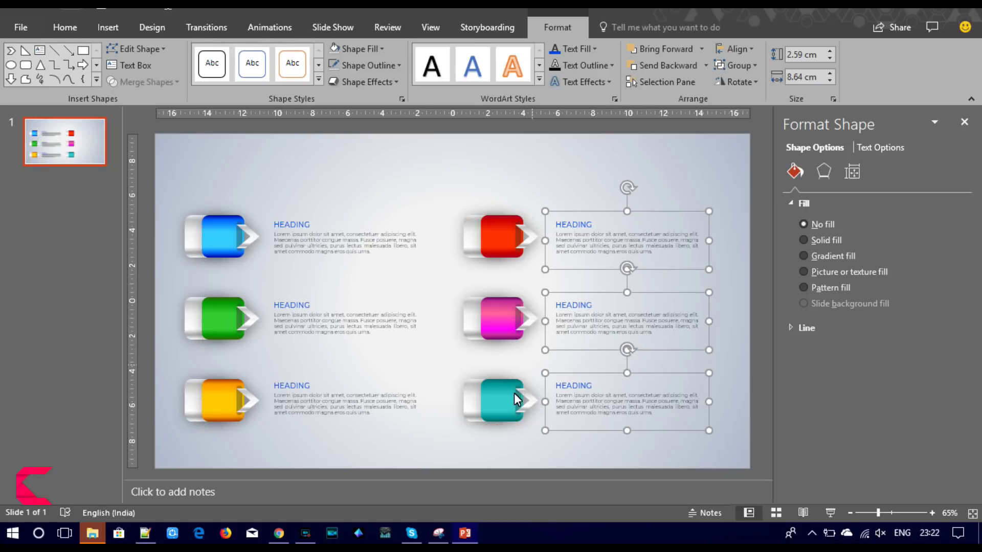
{"action": "left_click", "coordinate": [485, 445]}
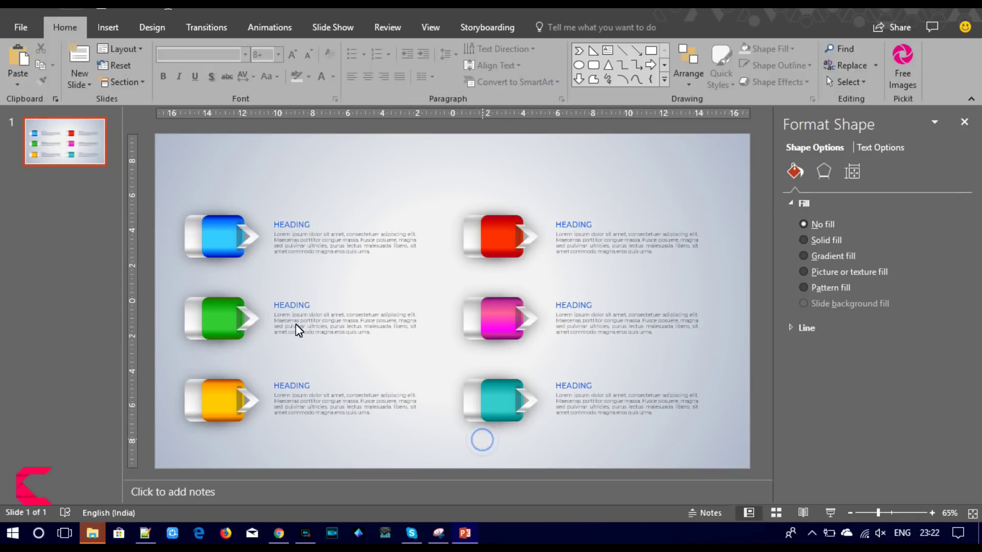
Eyedrop the green and orange arrow colours onto the left-column HEADINGs beside them.
{"action": "left_click", "coordinate": [289, 305]}
{"action": "double_click", "coordinate": [288, 305]}
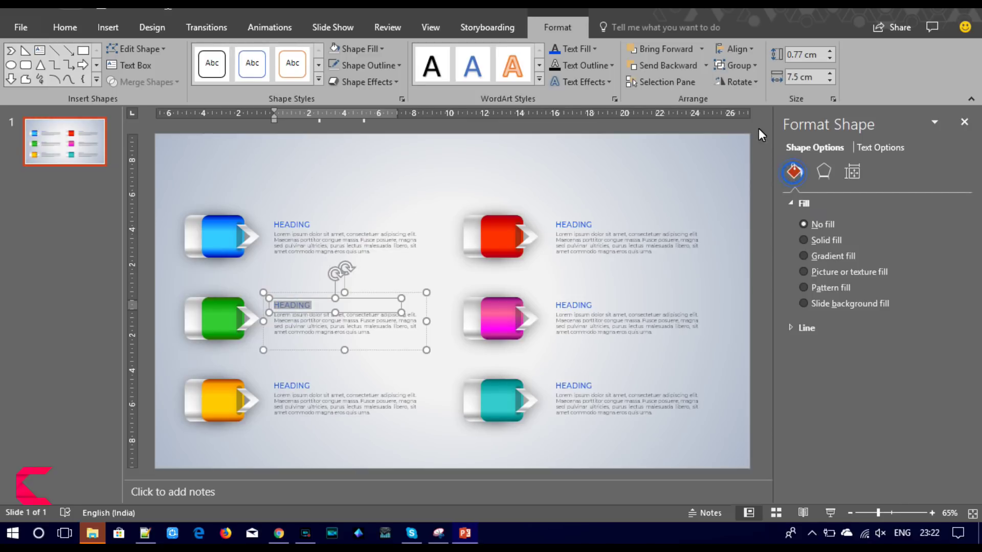
{"action": "left_click", "coordinate": [879, 147]}
{"action": "left_click", "coordinate": [947, 316]}
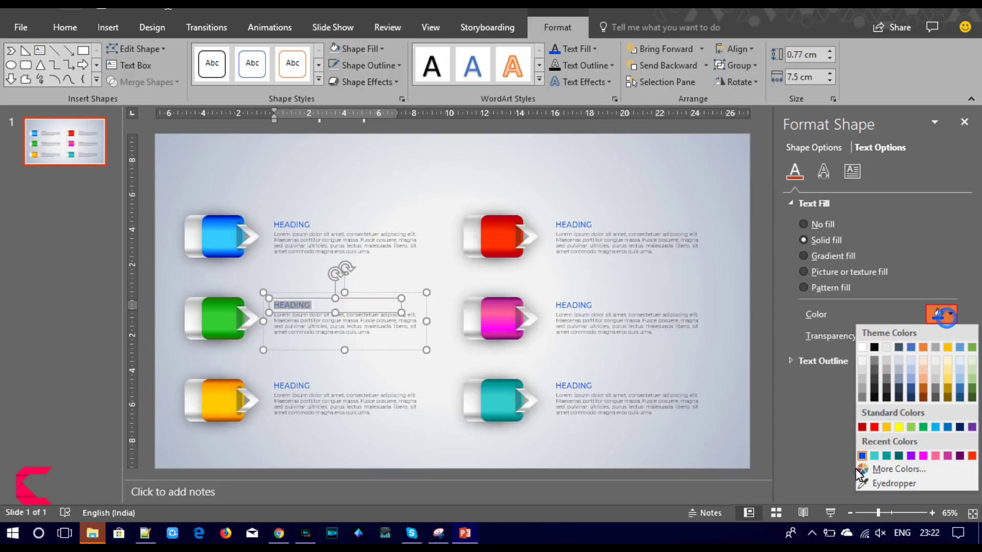
{"action": "left_click", "coordinate": [880, 484]}
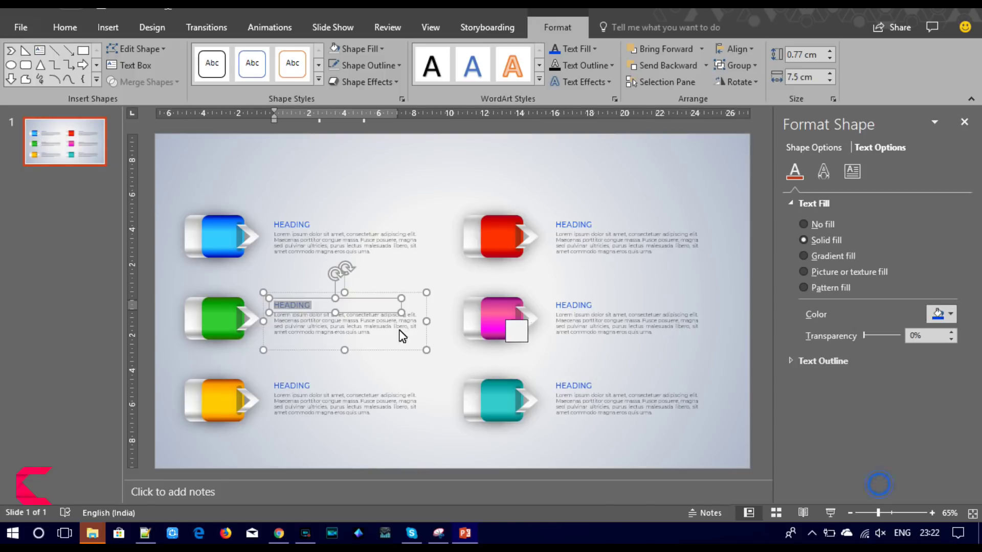
{"action": "left_click", "coordinate": [225, 299]}
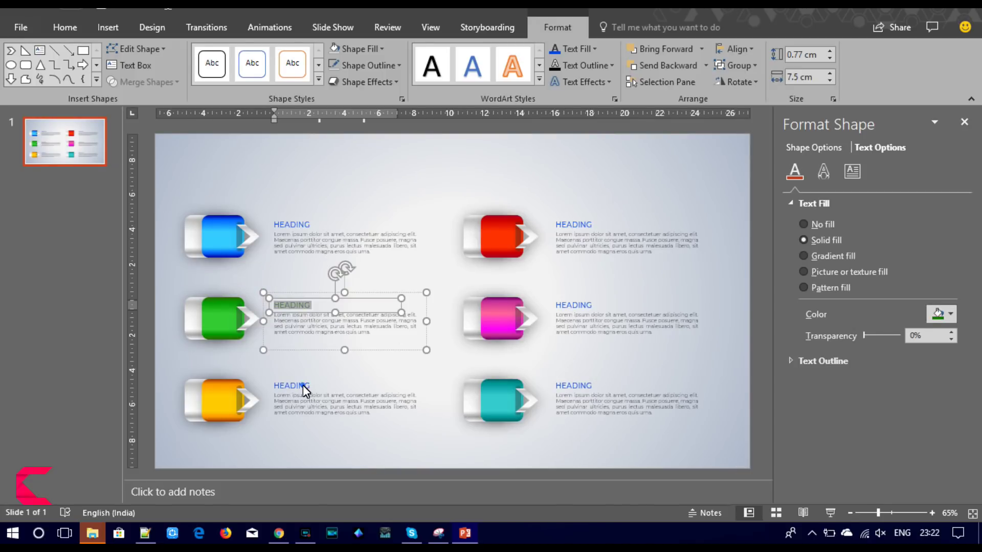
{"action": "double_click", "coordinate": [302, 385]}
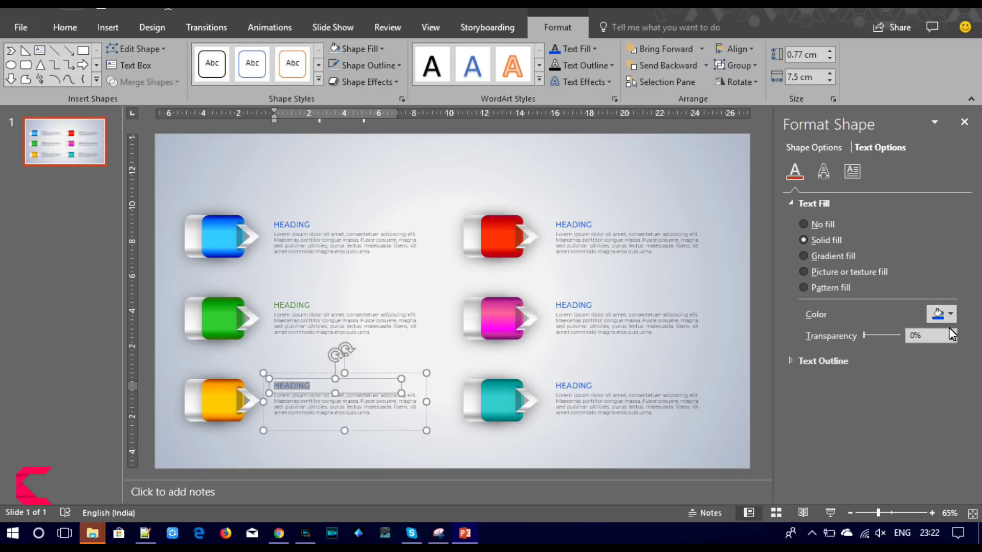
{"action": "left_click", "coordinate": [941, 314]}
{"action": "left_click", "coordinate": [904, 489]}
{"action": "left_click", "coordinate": [225, 382]}
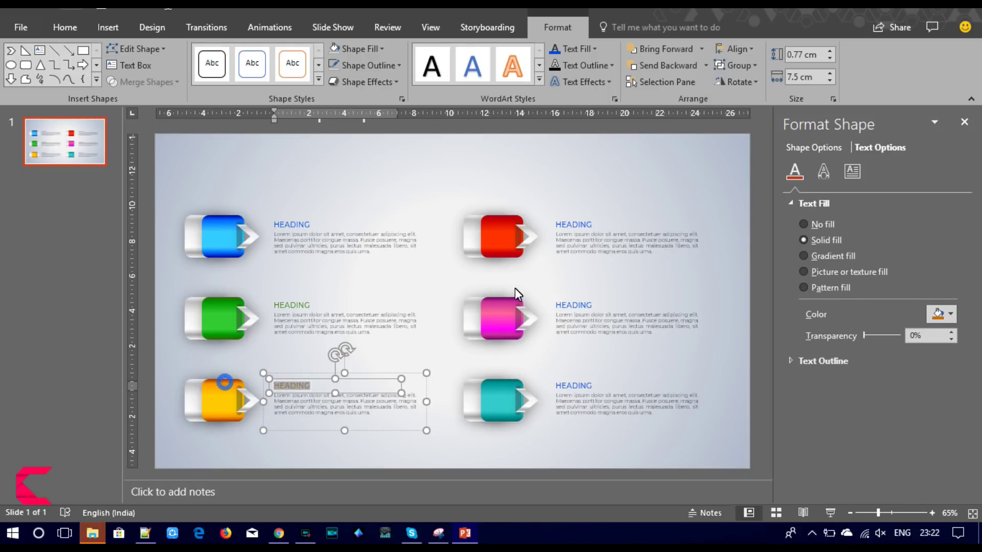
Eyedrop the red, magenta and teal arrow colours onto the right-column HEADINGs.
{"action": "double_click", "coordinate": [571, 225]}
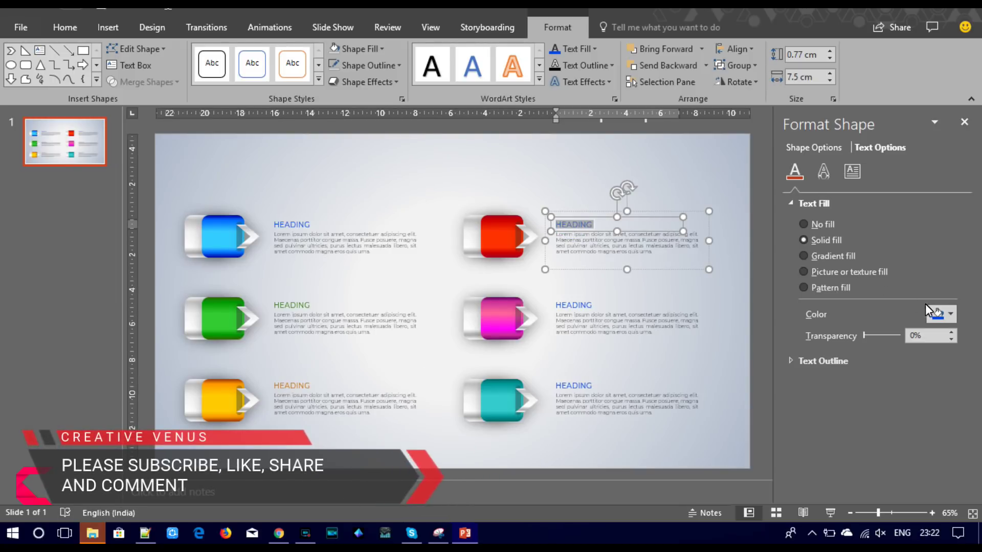
{"action": "left_click", "coordinate": [941, 314]}
{"action": "left_click", "coordinate": [923, 487]}
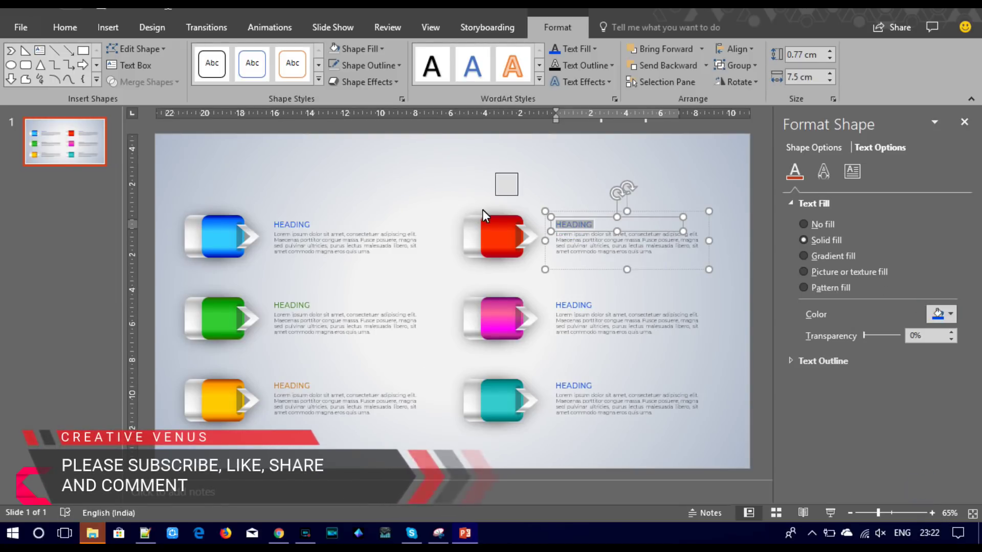
{"action": "left_click", "coordinate": [498, 220]}
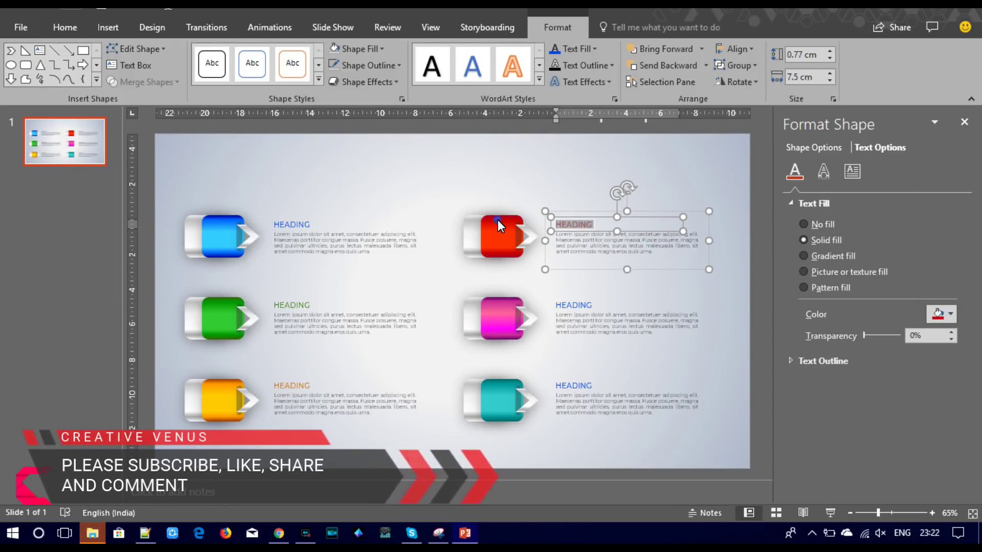
{"action": "double_click", "coordinate": [585, 306]}
{"action": "left_click", "coordinate": [947, 320]}
{"action": "left_click", "coordinate": [922, 487]}
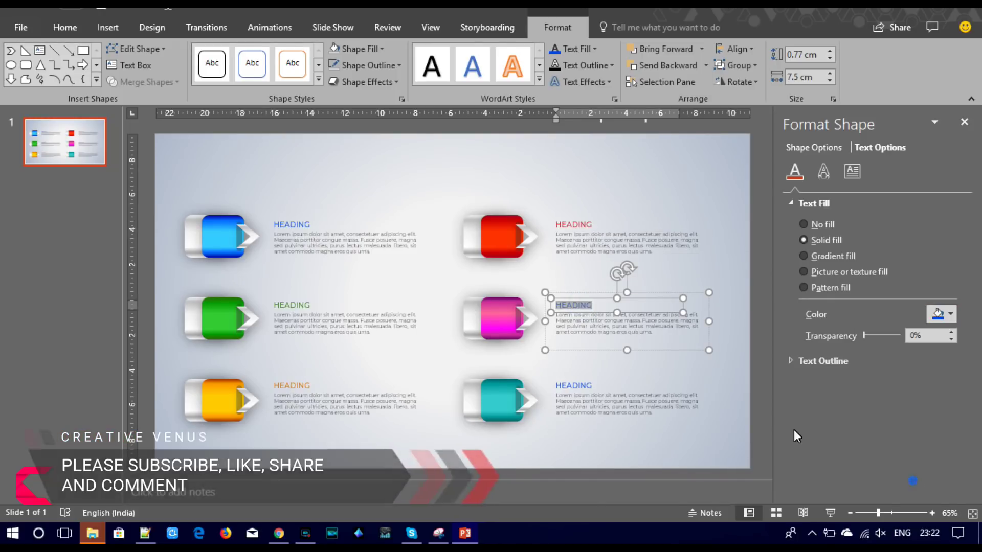
{"action": "left_click", "coordinate": [499, 302]}
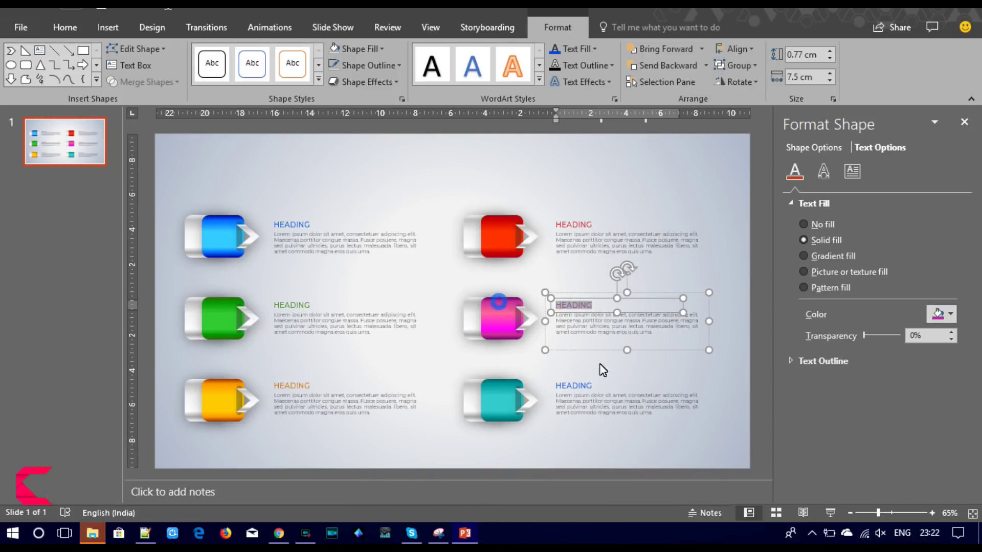
{"action": "double_click", "coordinate": [581, 388]}
{"action": "left_click", "coordinate": [949, 314]}
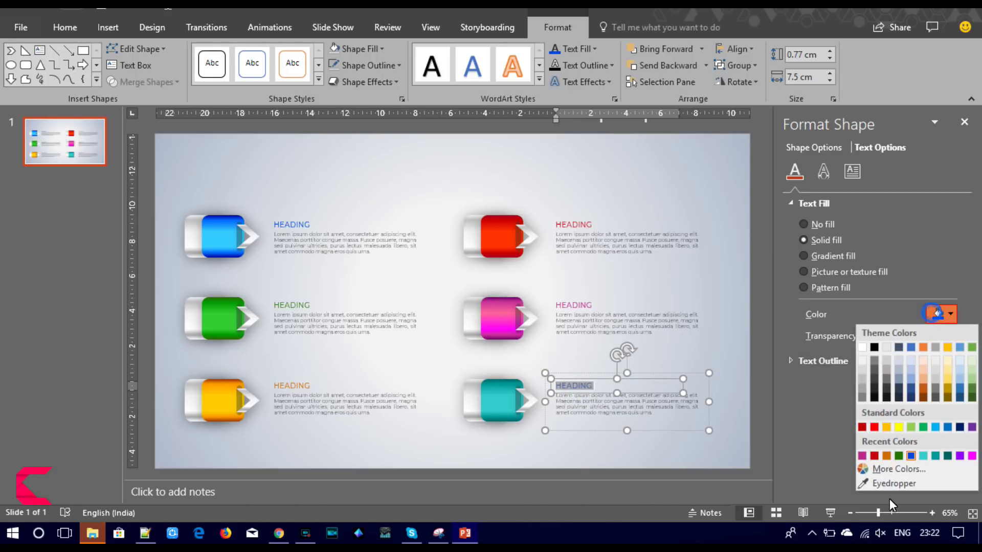
{"action": "left_click", "coordinate": [890, 483]}
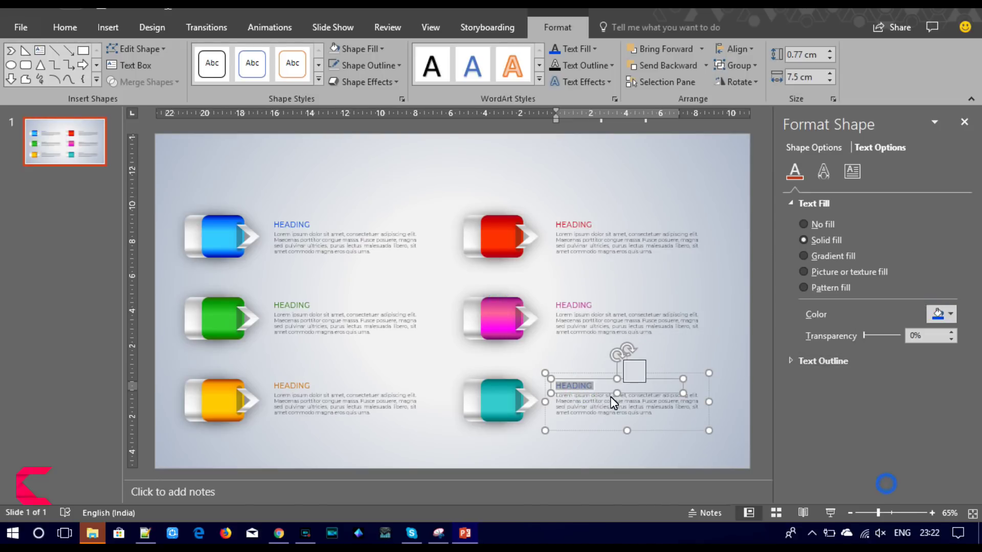
{"action": "left_click", "coordinate": [507, 382]}
{"action": "left_click", "coordinate": [734, 346]}
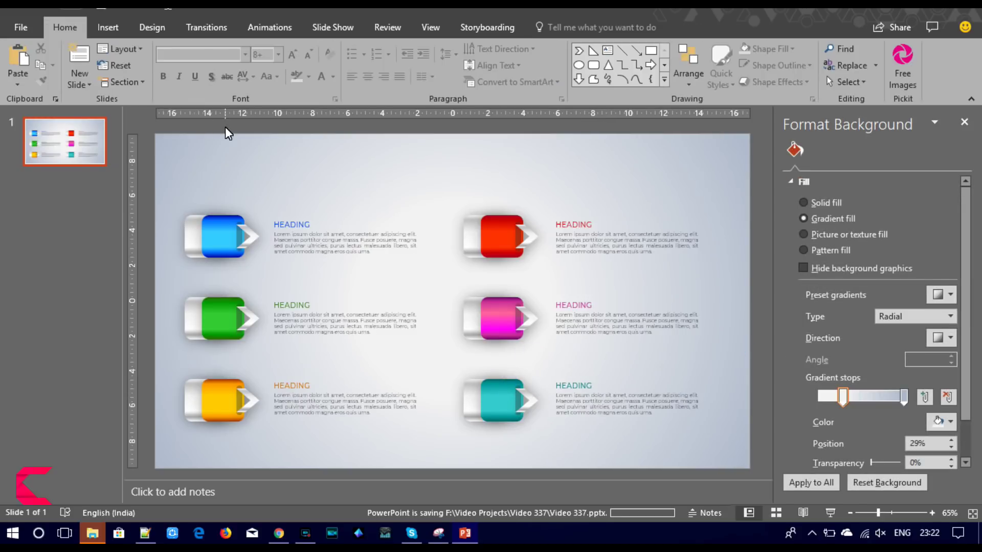
Select the laptop, monitor, phone, tablet, TV and presentation-board icons in Insert > Icons and insert them.
{"action": "left_click", "coordinate": [113, 26]}
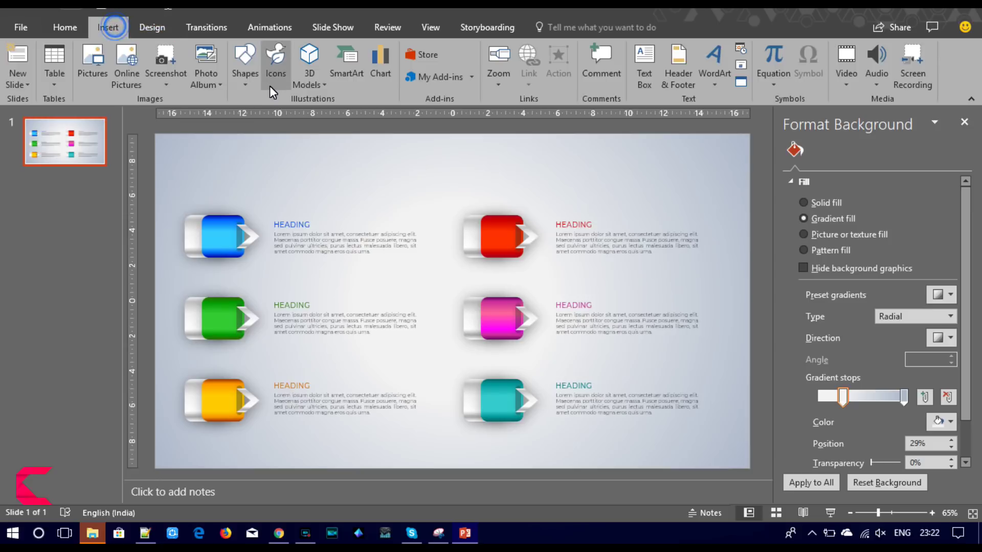
{"action": "left_click", "coordinate": [268, 72]}
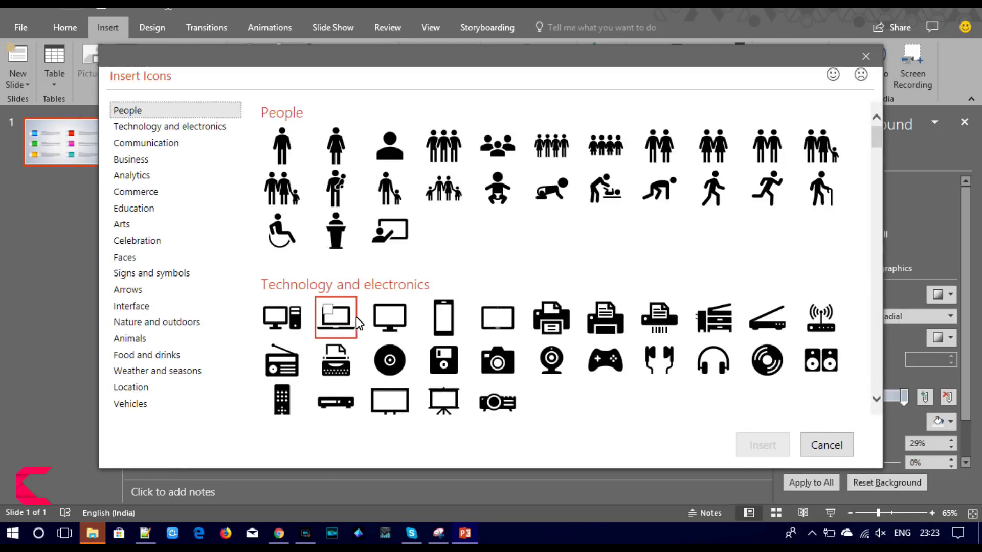
{"action": "left_click", "coordinate": [328, 309]}
{"action": "left_click", "coordinate": [381, 310]}
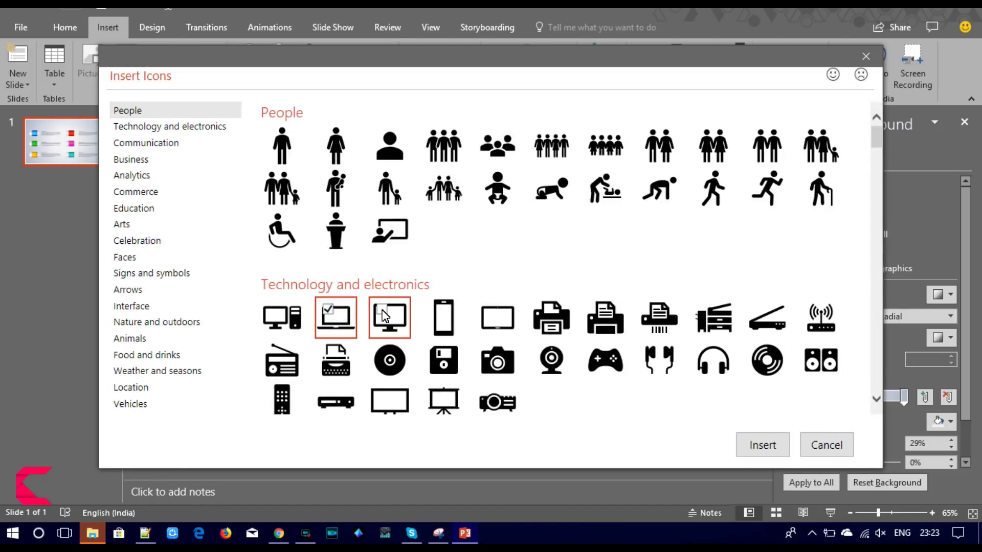
{"action": "left_click", "coordinate": [445, 324]}
{"action": "left_click", "coordinate": [489, 322]}
{"action": "left_click", "coordinate": [376, 406]}
{"action": "left_click", "coordinate": [435, 406]}
{"action": "left_click", "coordinate": [786, 446]}
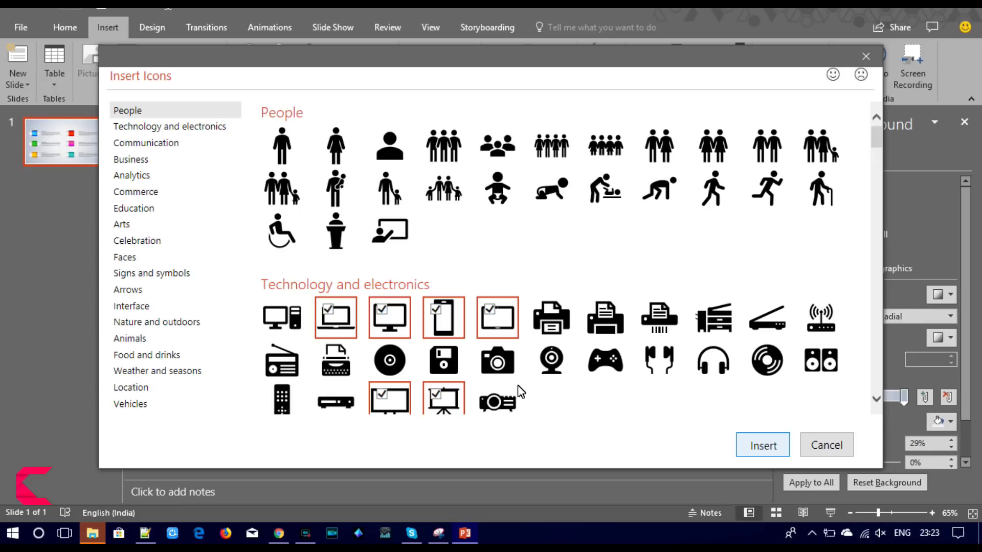
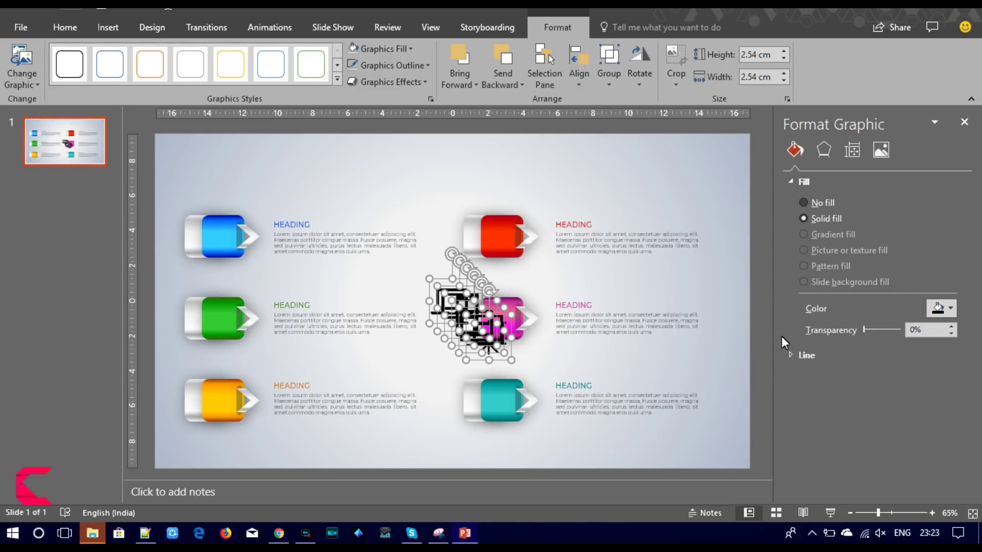
Shrink the icon cluster to 0.7 cm, move it to the slide top, and place one icon on the blue pencil.
{"action": "left_click", "coordinate": [781, 57]}
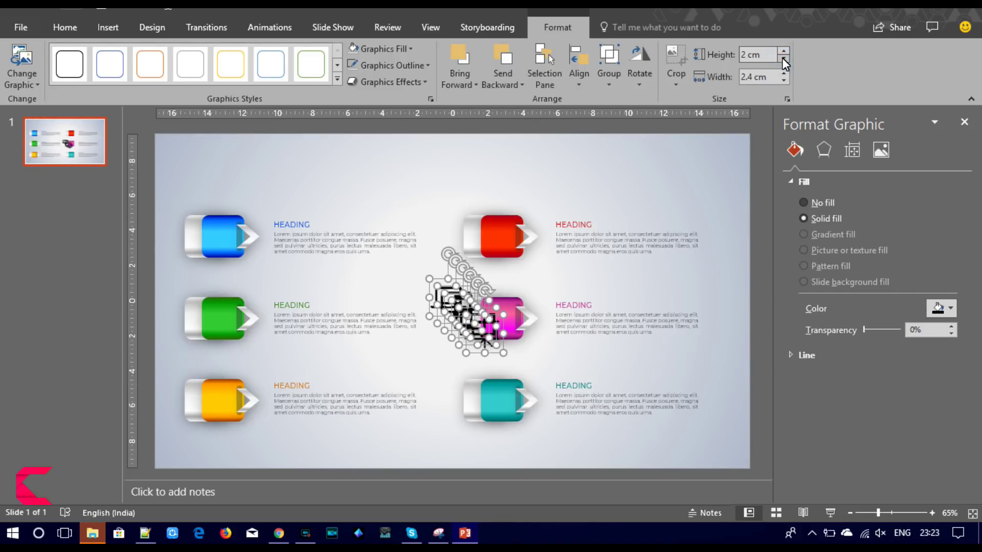
{"action": "left_click", "coordinate": [782, 58]}
{"action": "left_click", "coordinate": [782, 58]}
{"action": "left_click", "coordinate": [782, 58]}
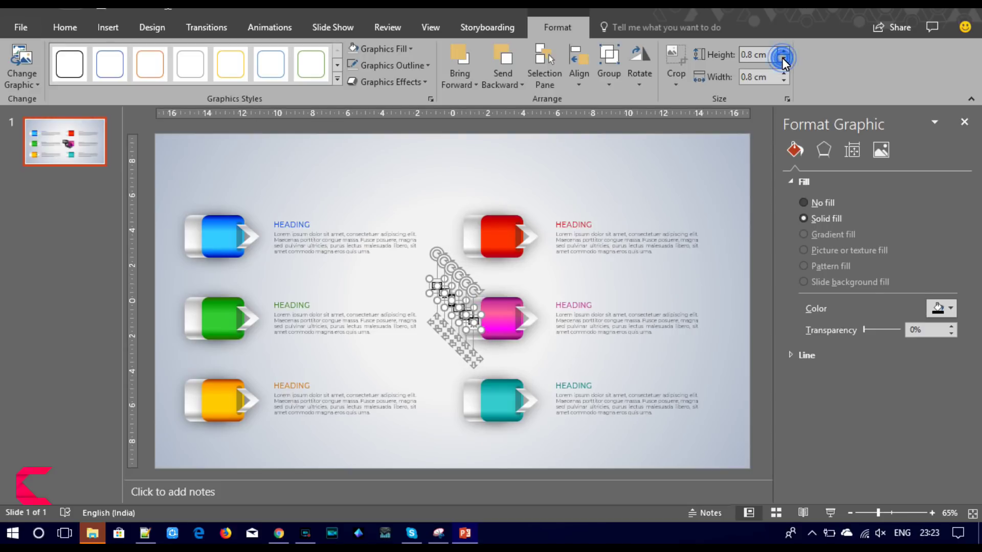
{"action": "left_click_drag", "start_coordinate": [475, 366], "coordinate": [447, 240]}
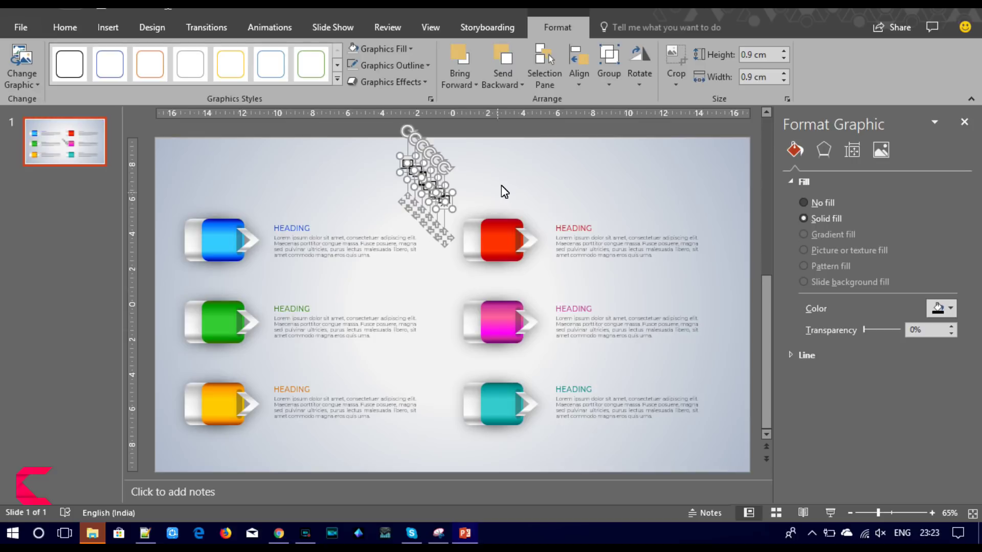
{"action": "left_click", "coordinate": [501, 183]}
{"action": "left_click", "coordinate": [443, 197]}
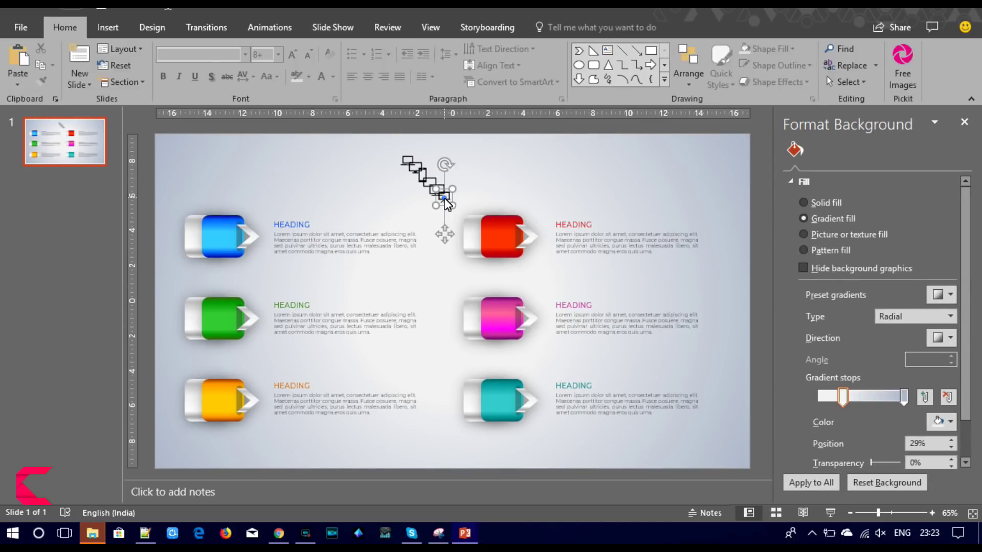
{"action": "left_click_drag", "start_coordinate": [444, 234], "coordinate": [193, 274]}
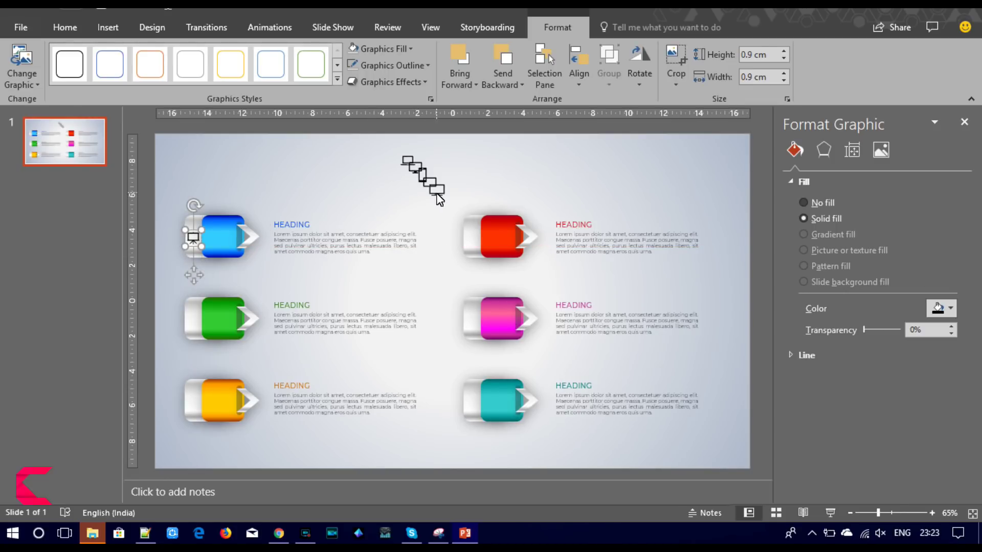
Resize the remaining icon stack to 0.7 cm and set an icon on the blue pencil's left end.
{"action": "key", "text": "Tab"}
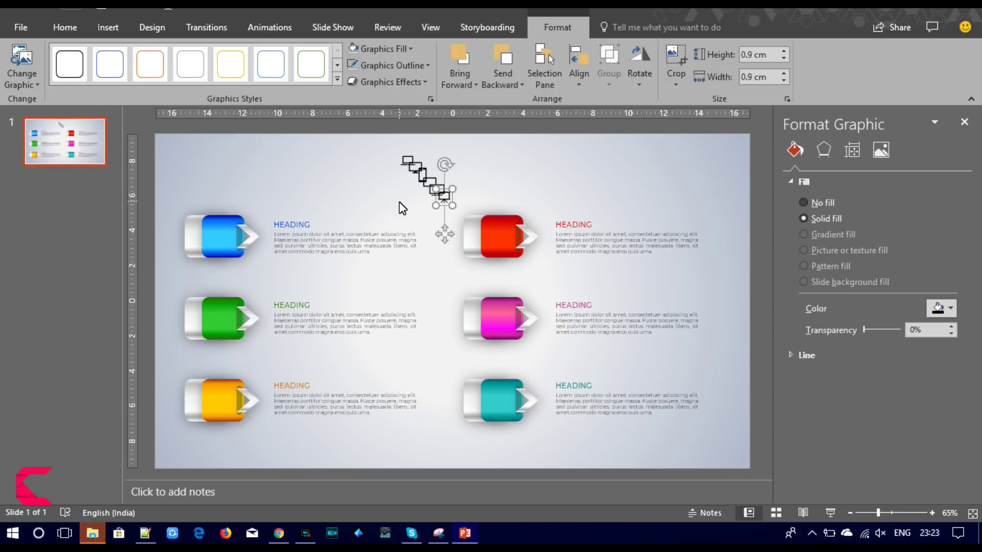
{"action": "key", "text": "Down"}
{"action": "key", "text": "Down"}
{"action": "key", "text": "Down"}
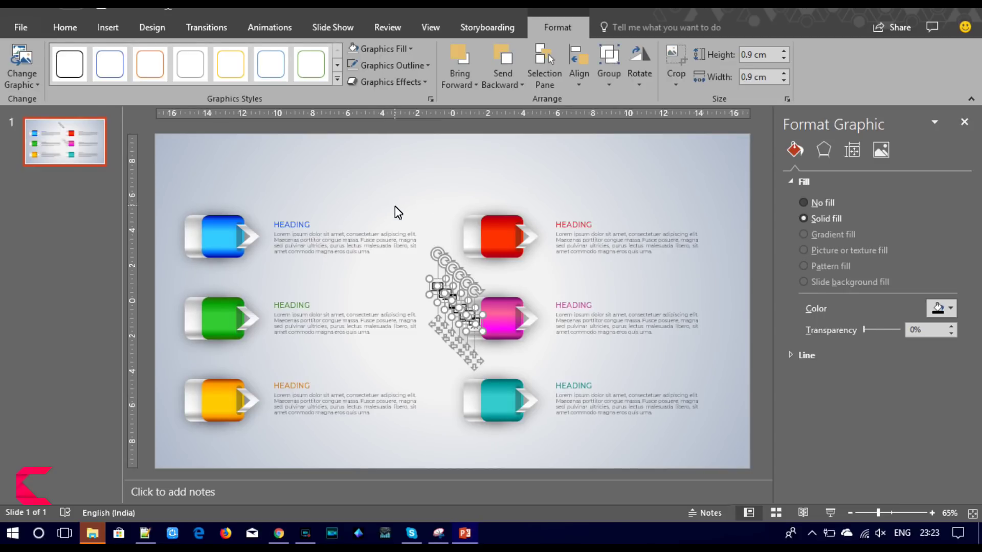
{"action": "left_click", "coordinate": [784, 59]}
{"action": "left_click", "coordinate": [783, 58]}
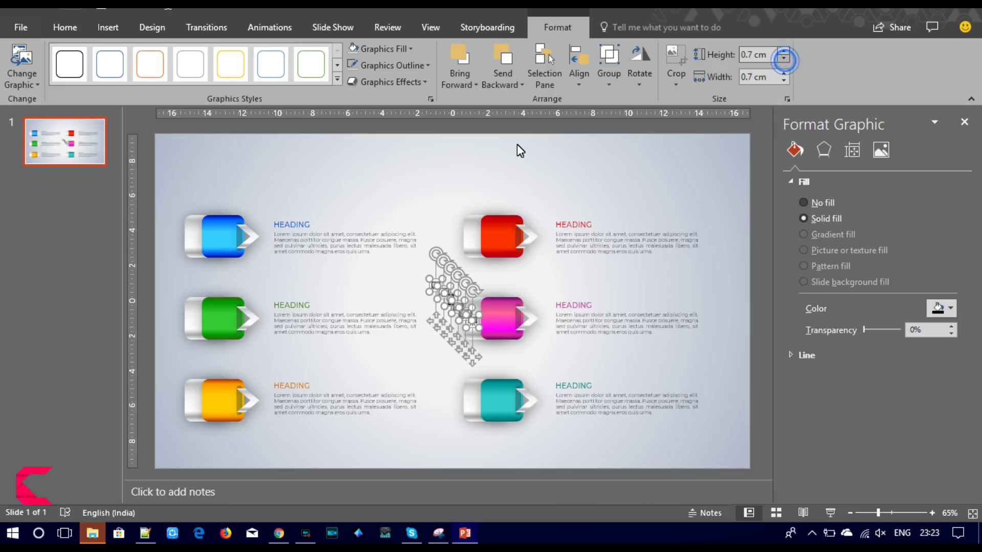
{"action": "left_click_drag", "start_coordinate": [467, 352], "coordinate": [429, 237]}
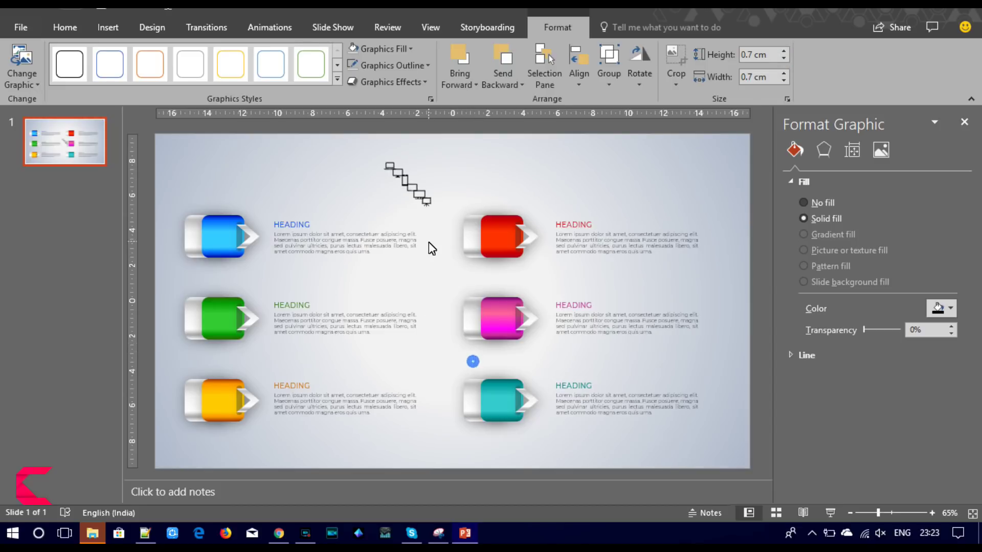
{"action": "left_click", "coordinate": [318, 180]}
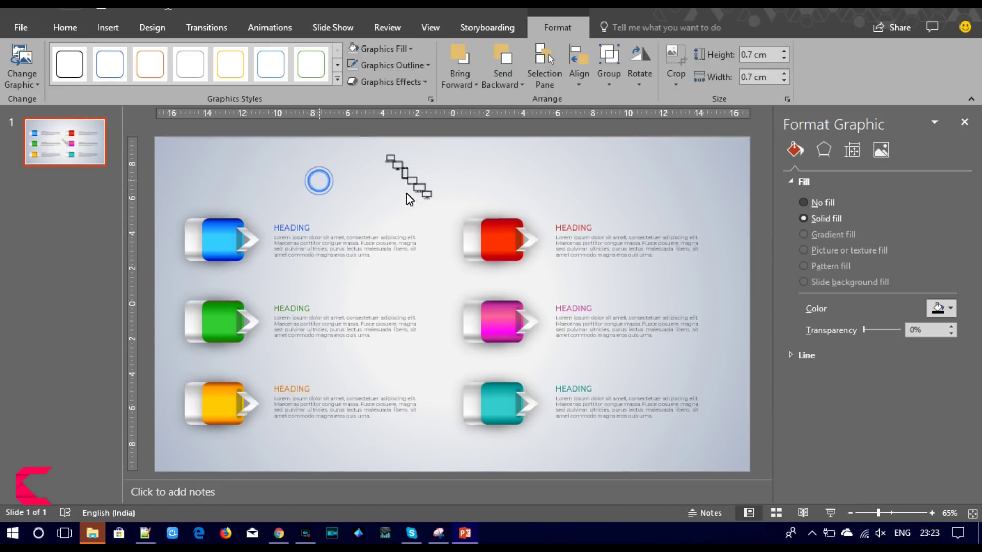
{"action": "left_click_drag", "start_coordinate": [425, 200], "coordinate": [231, 246]}
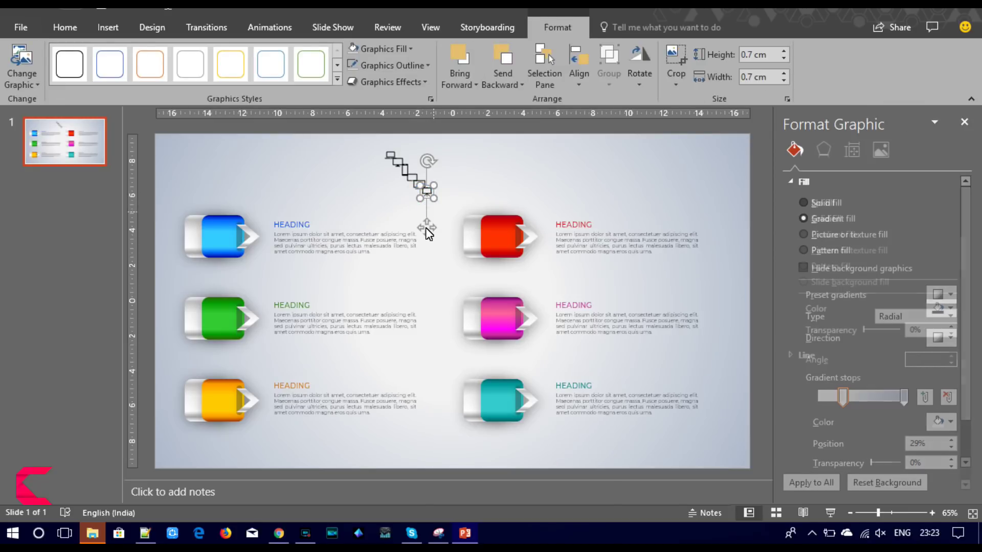
{"action": "left_click_drag", "start_coordinate": [201, 266], "coordinate": [195, 273]}
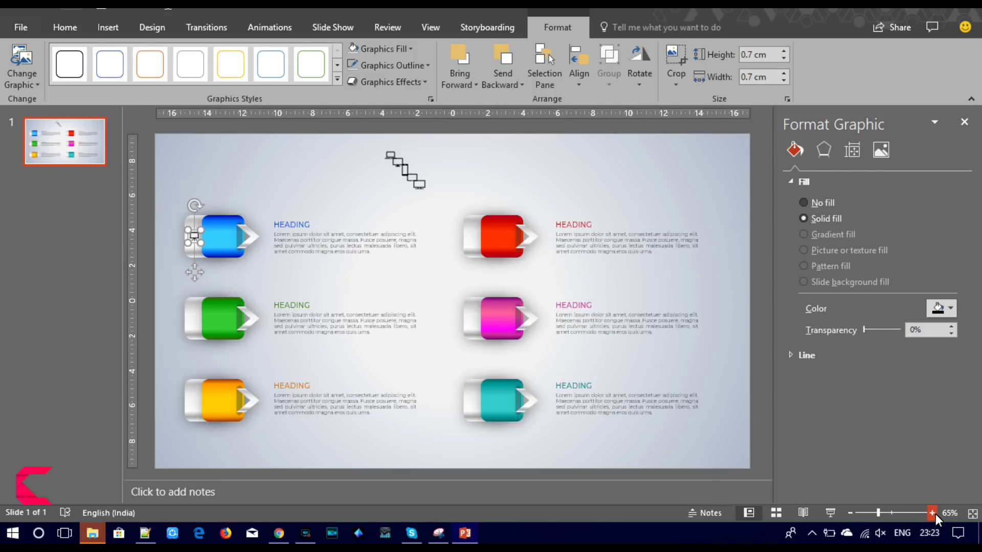
Place icons on the green and orange pencils' left ends, nudging the orange one into position.
{"action": "left_click", "coordinate": [932, 513]}
{"action": "left_click", "coordinate": [435, 185]}
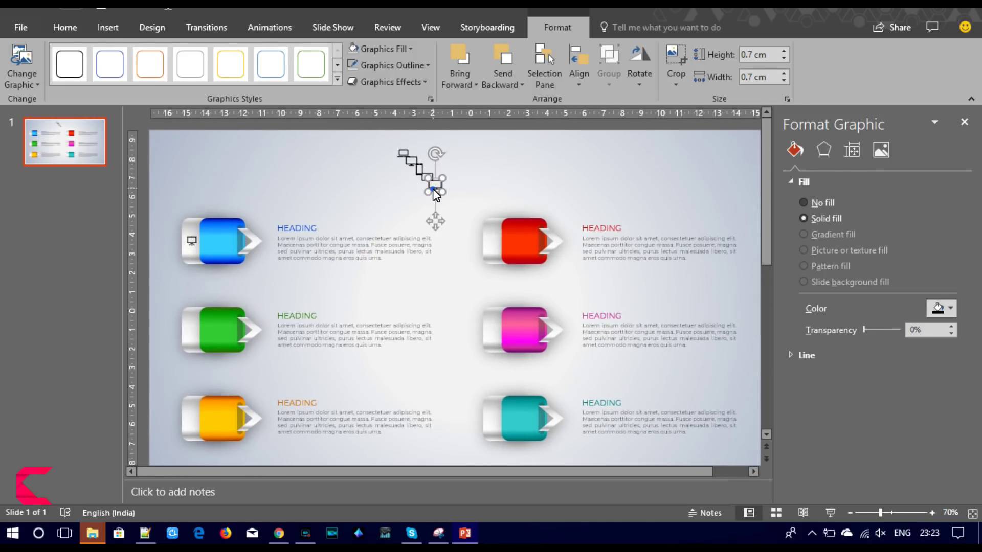
{"action": "left_click_drag", "start_coordinate": [435, 223], "coordinate": [192, 367]}
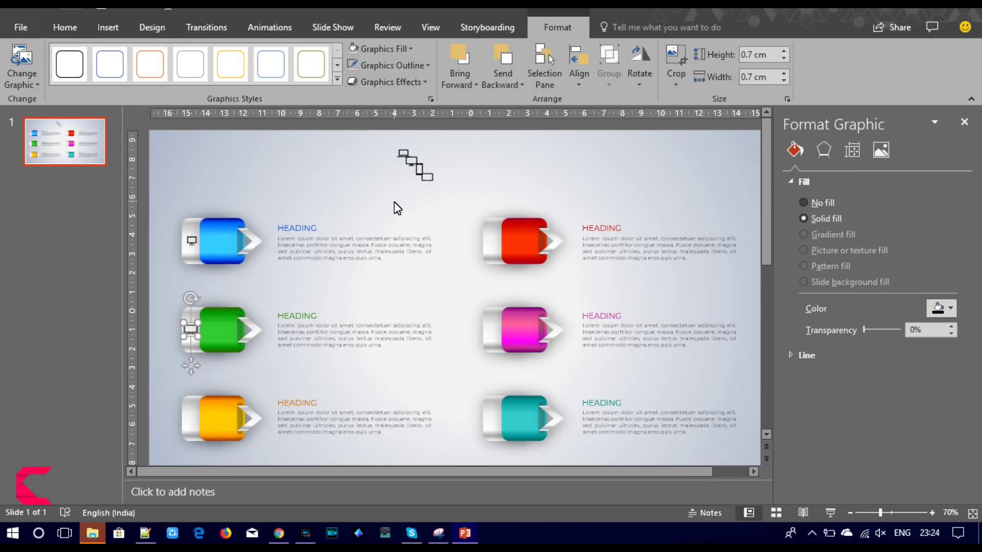
{"action": "left_click", "coordinate": [432, 183]}
{"action": "left_click_drag", "start_coordinate": [432, 220], "coordinate": [194, 456]}
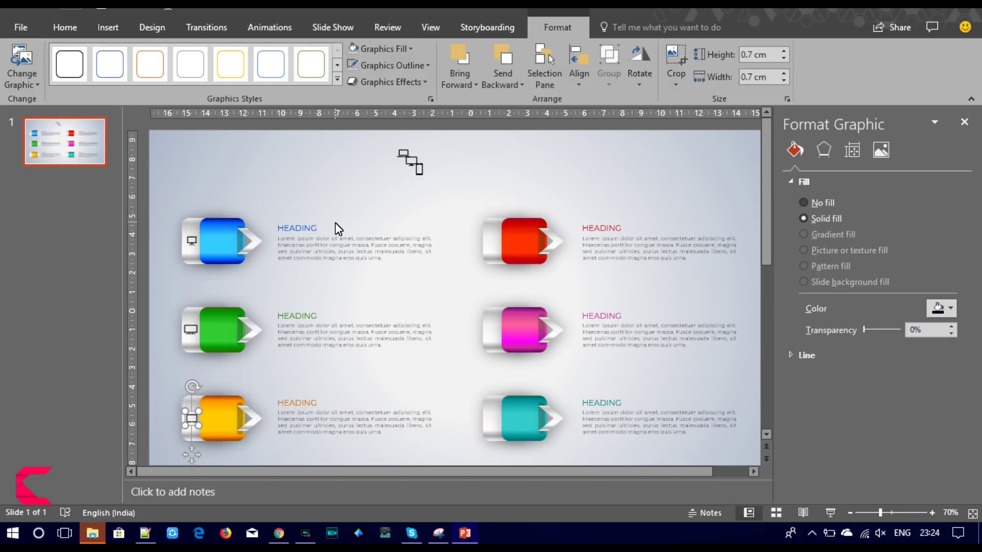
{"action": "key", "text": "Left"}
{"action": "key", "text": "Left"}
{"action": "key", "text": "Left"}
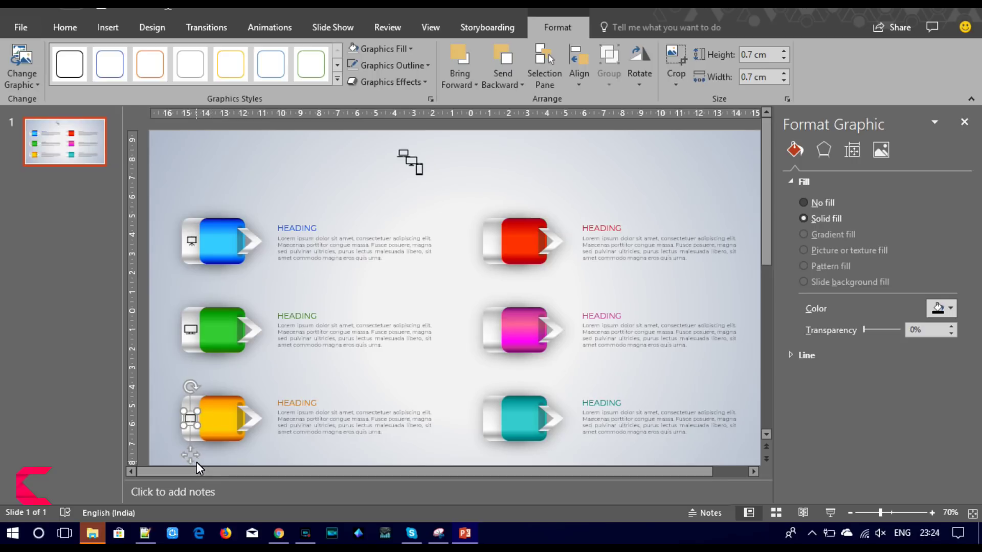
{"action": "key", "text": "Right"}
Select the three left-column icons together to recolour them.
{"action": "left_click", "coordinate": [190, 332], "text": "shift"}
{"action": "left_click", "coordinate": [192, 241], "text": "shift"}
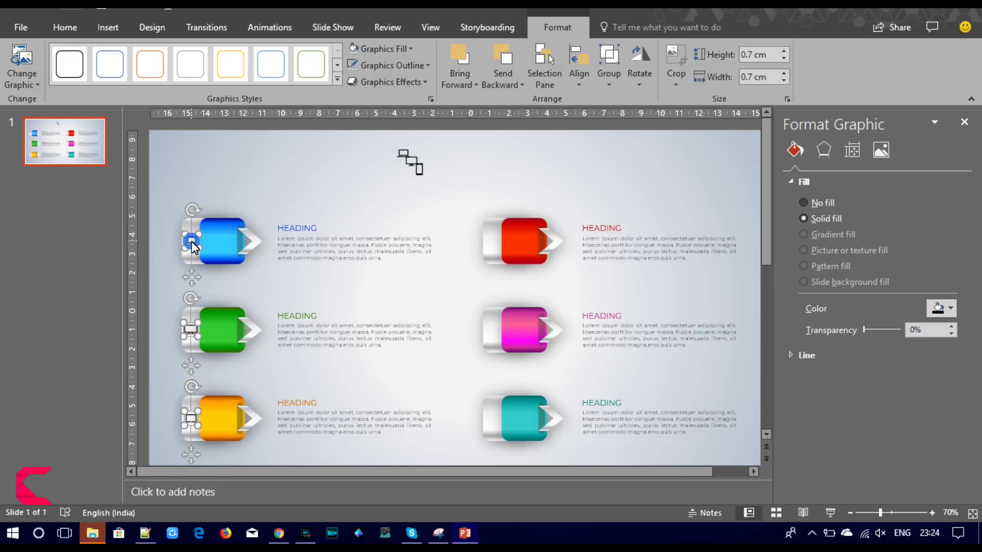
{"action": "left_click", "coordinate": [394, 47]}
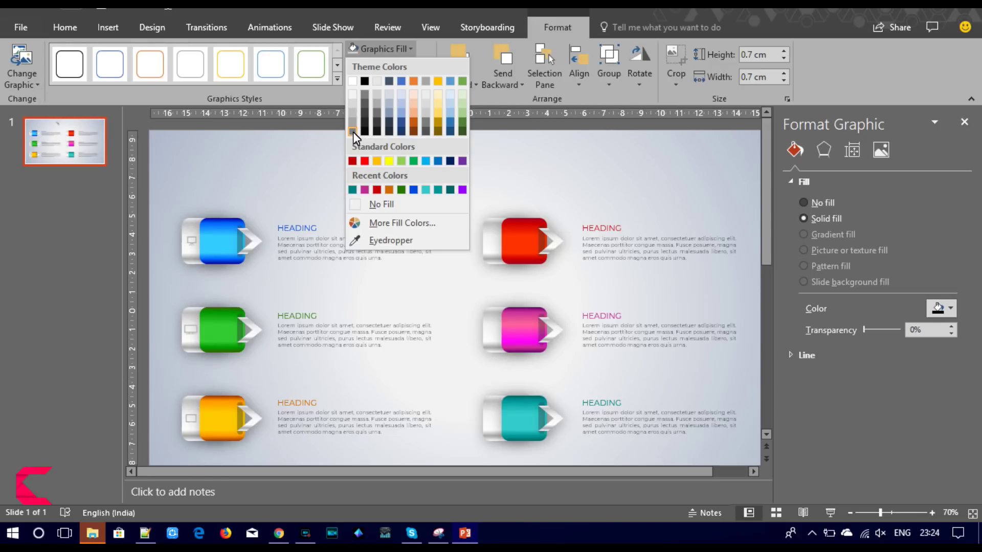
Fill the left icons grey, align their centres, distribute them, then move an icon to the red pencil.
{"action": "left_click", "coordinate": [353, 132]}
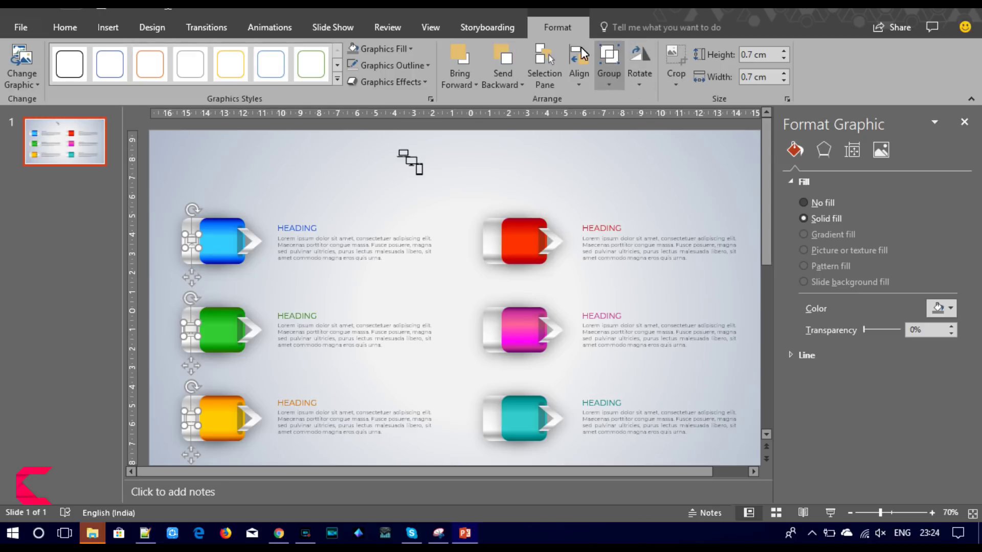
{"action": "left_click", "coordinate": [583, 79]}
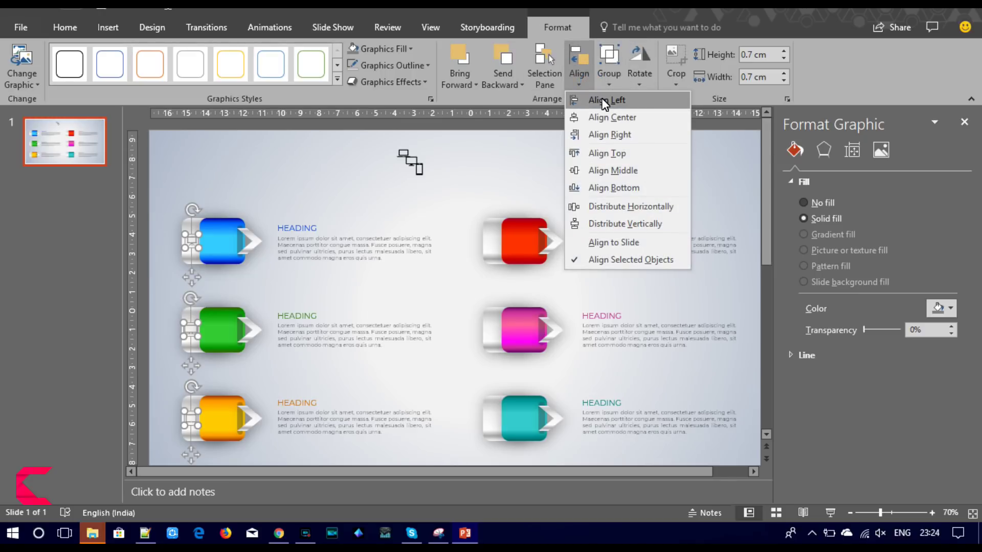
{"action": "left_click", "coordinate": [604, 116]}
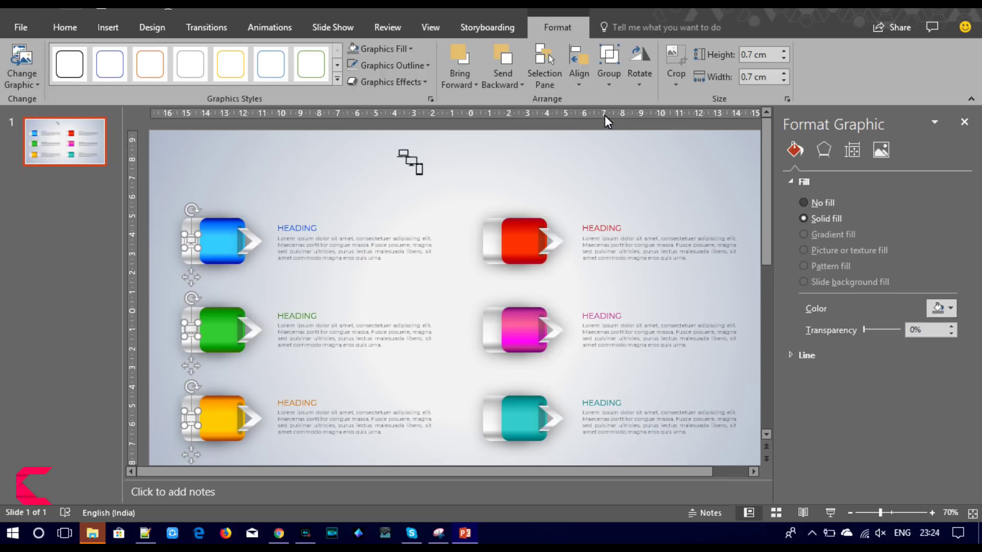
{"action": "left_click", "coordinate": [579, 79]}
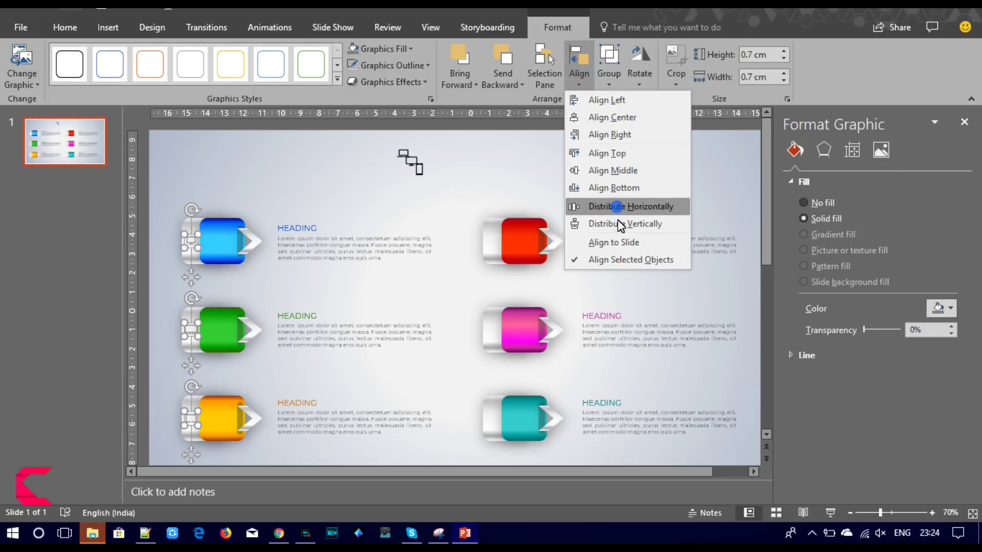
{"action": "left_click", "coordinate": [619, 207]}
{"action": "left_click", "coordinate": [420, 196]}
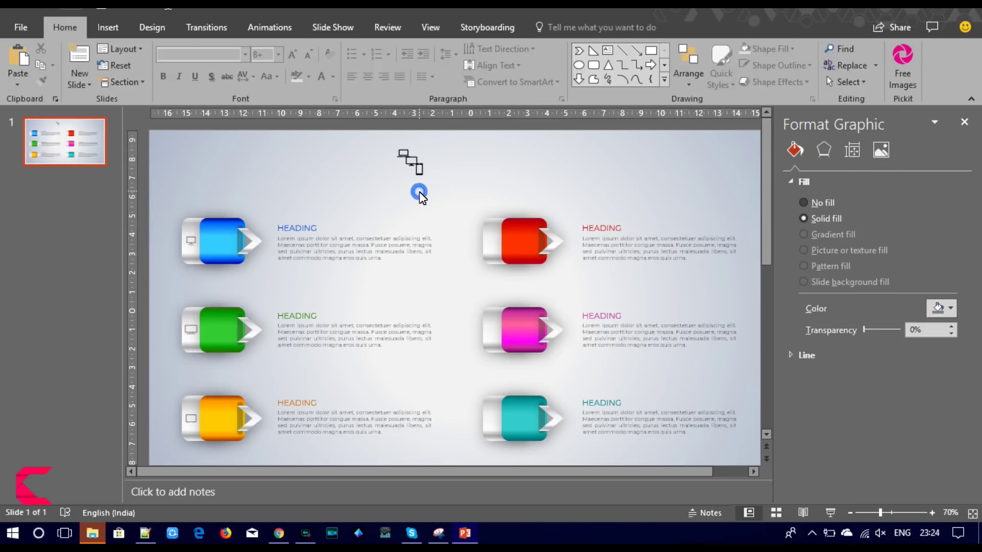
{"action": "left_click_drag", "start_coordinate": [420, 172], "coordinate": [489, 242]}
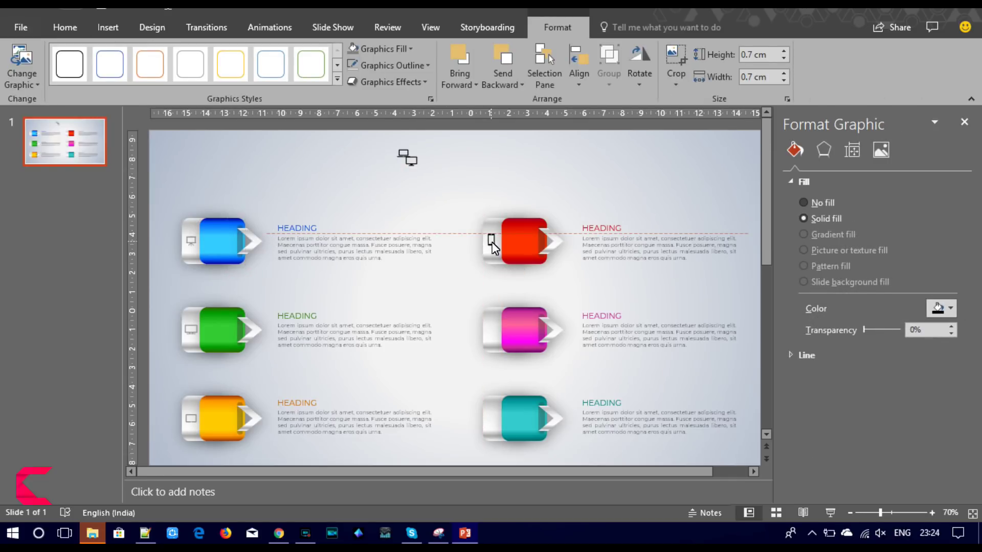
Place icons on the left ends of the red, magenta and teal pencils.
{"action": "left_click_drag", "start_coordinate": [489, 243], "coordinate": [494, 244]}
{"action": "left_click_drag", "start_coordinate": [408, 159], "coordinate": [491, 335]}
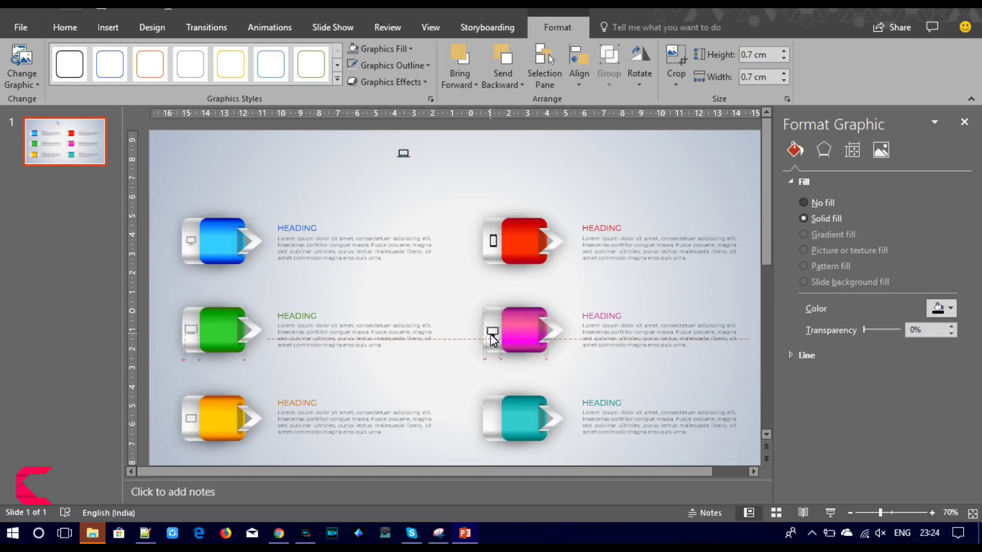
{"action": "left_click_drag", "start_coordinate": [402, 153], "coordinate": [493, 423]}
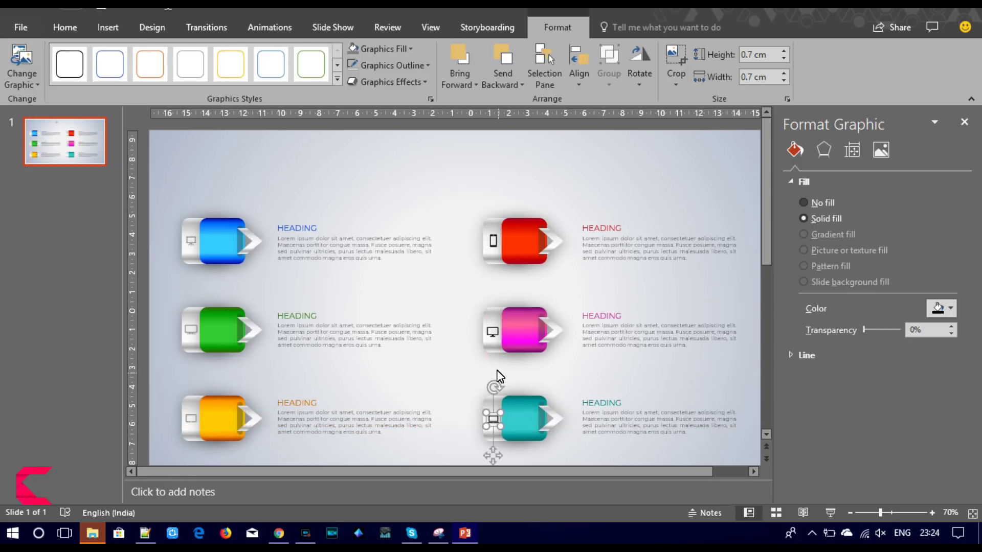
{"action": "key", "text": "Up"}
Centre the three right-column icons on each other and distribute them vertically.
{"action": "left_click", "coordinate": [494, 332], "text": "shift"}
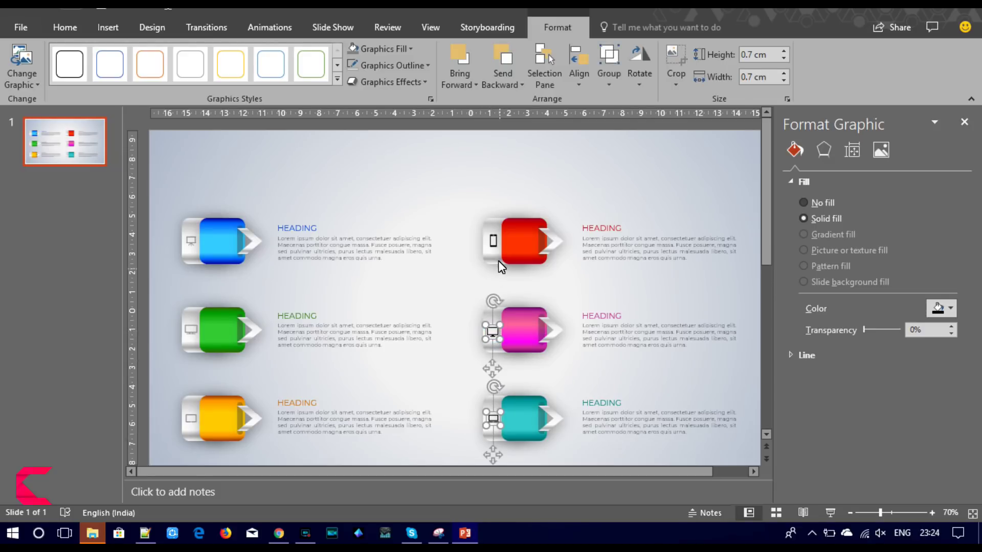
{"action": "left_click", "coordinate": [494, 246], "text": "shift"}
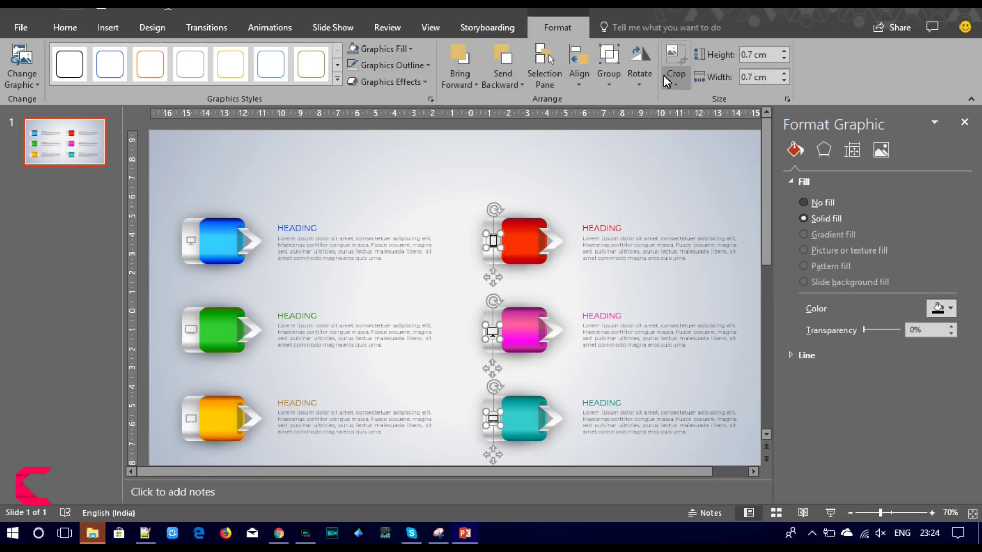
{"action": "left_click", "coordinate": [579, 76]}
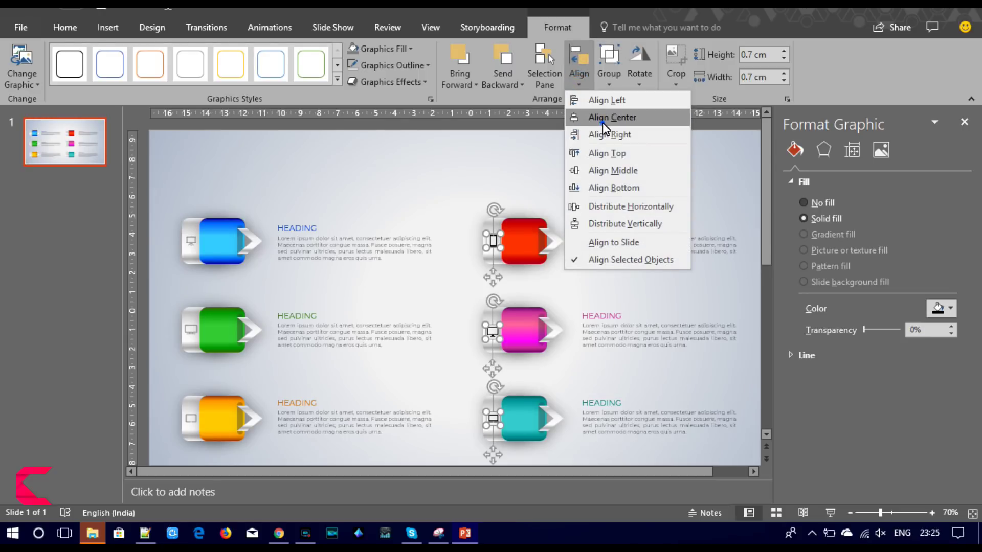
{"action": "left_click", "coordinate": [602, 121]}
{"action": "left_click", "coordinate": [580, 77]}
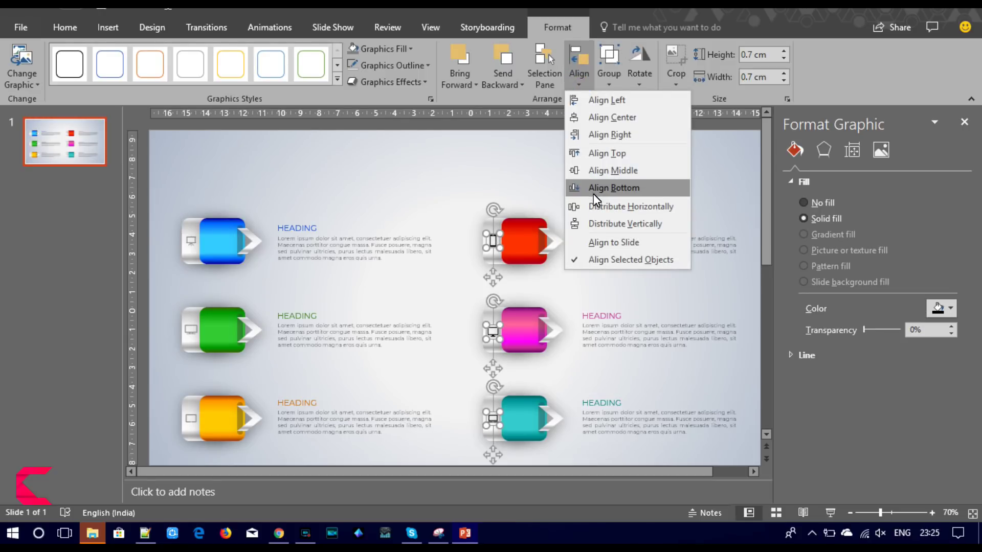
{"action": "left_click", "coordinate": [599, 224]}
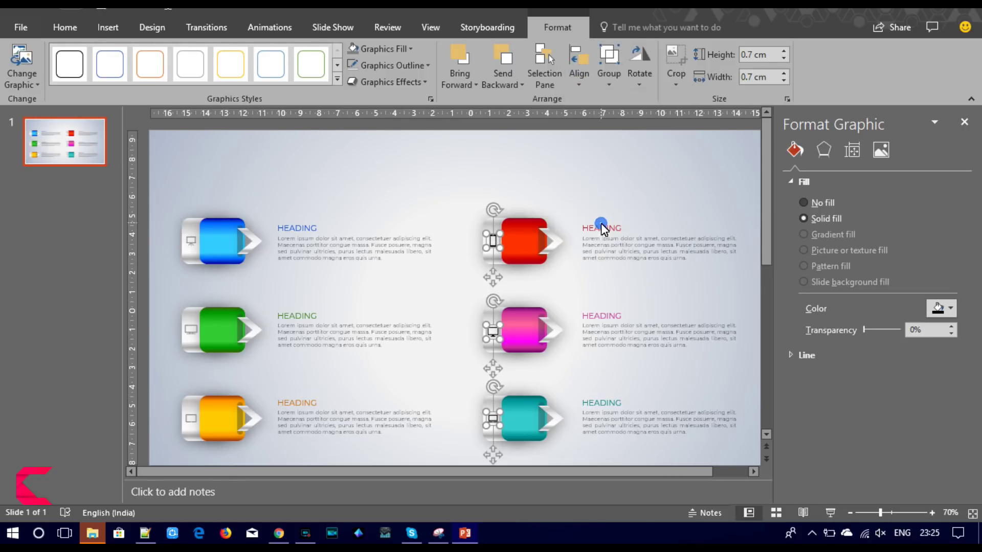
{"action": "left_click", "coordinate": [699, 204]}
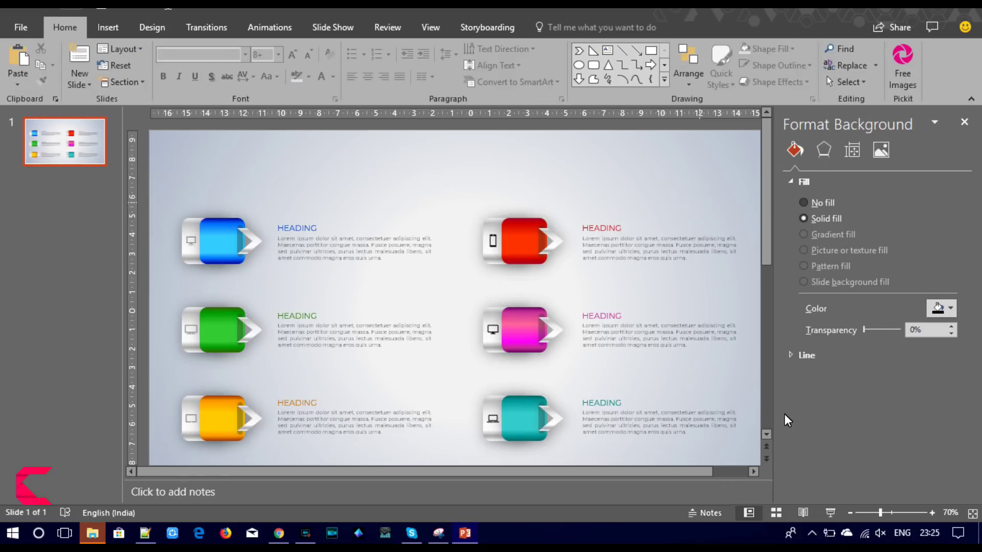
Fill the red, magenta and teal tab icons with the same light grey colour.
{"action": "left_click", "coordinate": [494, 246]}
{"action": "left_click", "coordinate": [492, 330], "text": "shift"}
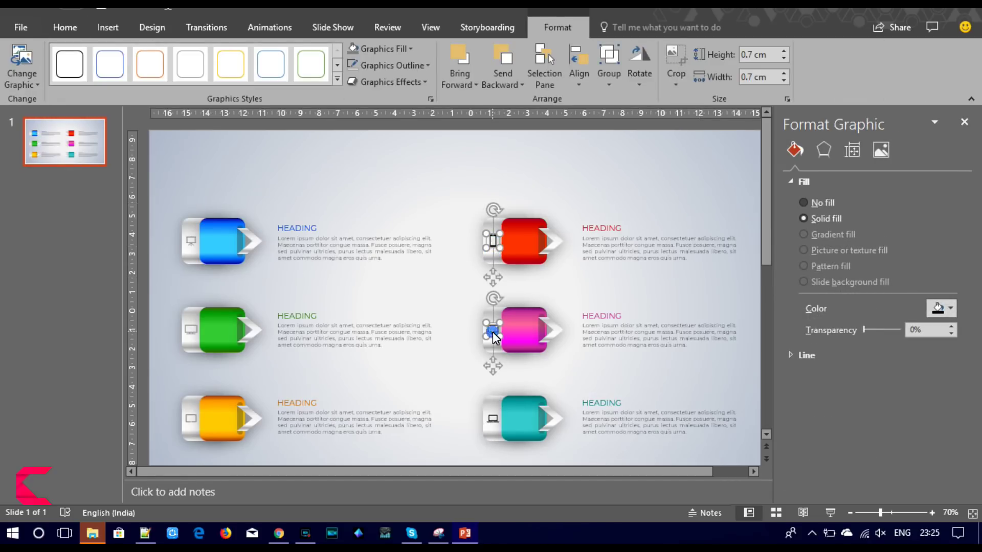
{"action": "left_click", "coordinate": [493, 422], "text": "shift"}
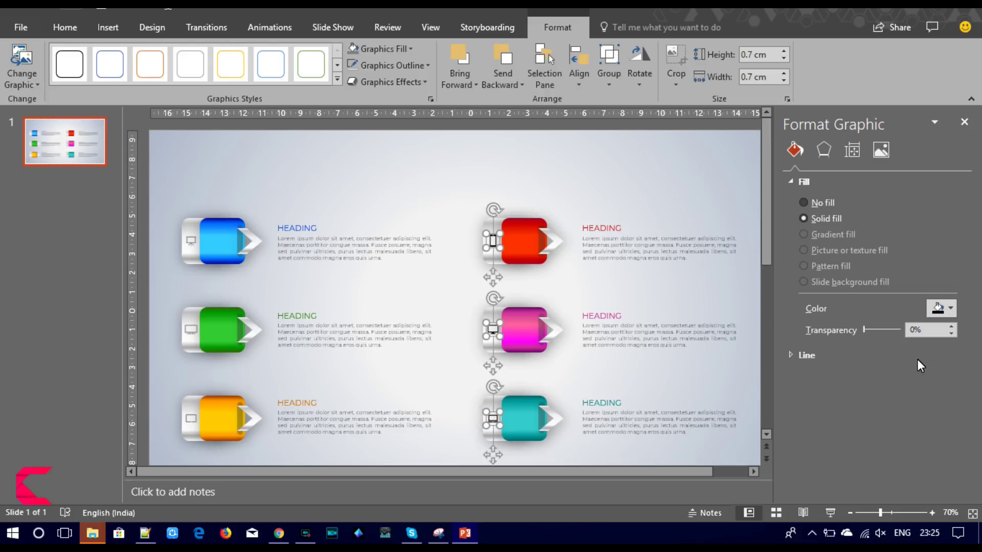
{"action": "left_click", "coordinate": [944, 308]}
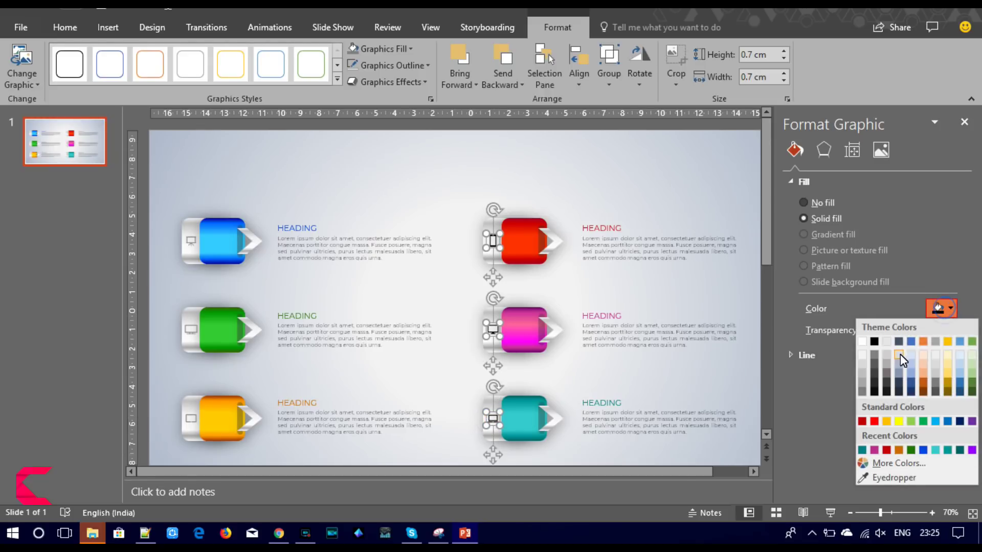
{"action": "left_click", "coordinate": [862, 384]}
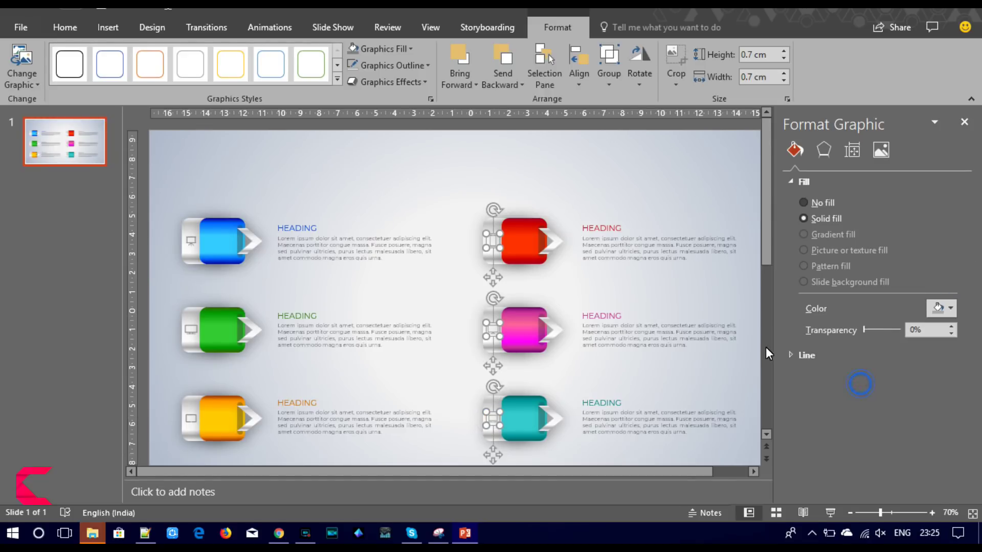
{"action": "left_click", "coordinate": [941, 306]}
{"action": "left_click", "coordinate": [860, 394]}
{"action": "left_click", "coordinate": [661, 176]}
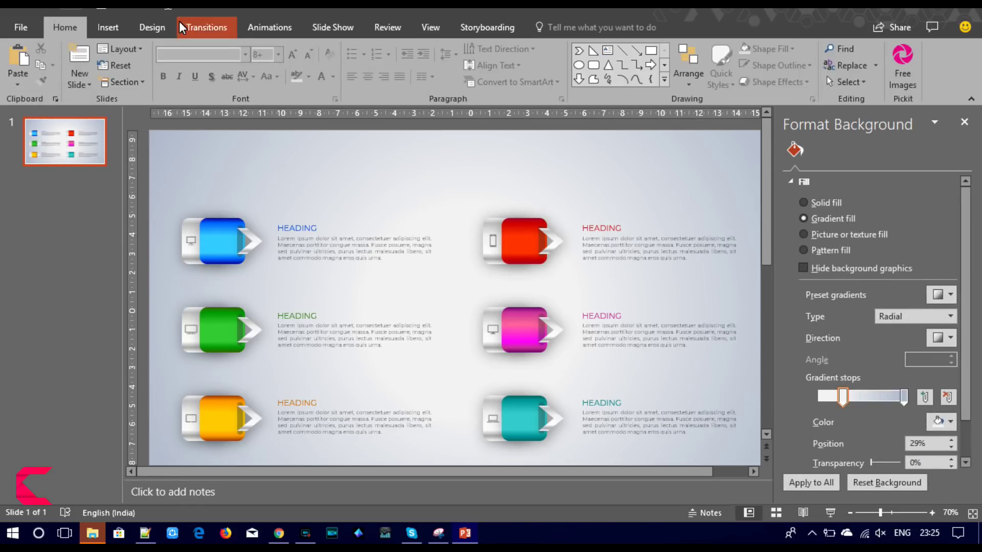
Add a text box holding the number 01 over the blue tab.
{"action": "left_click", "coordinate": [108, 27]}
{"action": "left_click", "coordinate": [634, 52]}
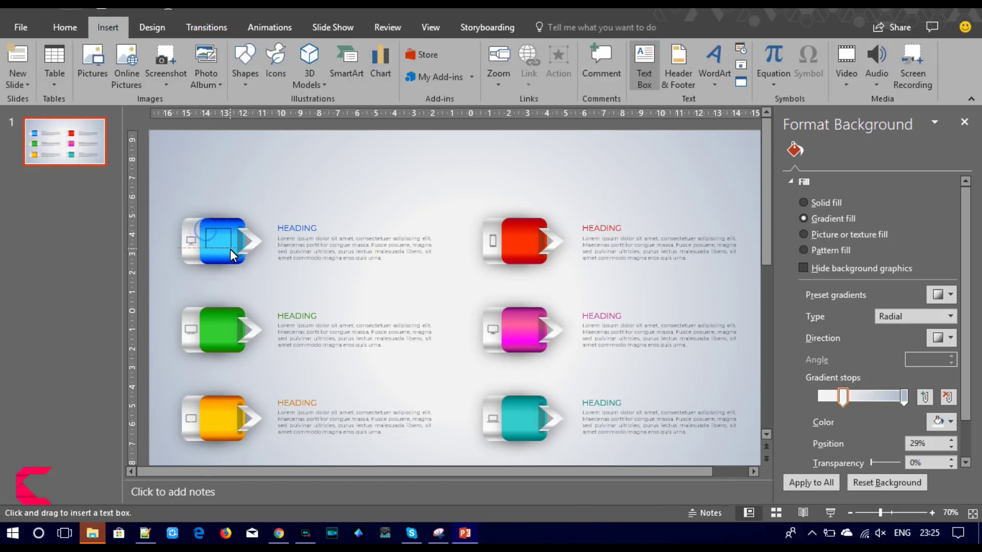
{"action": "left_click_drag", "start_coordinate": [205, 227], "coordinate": [231, 249]}
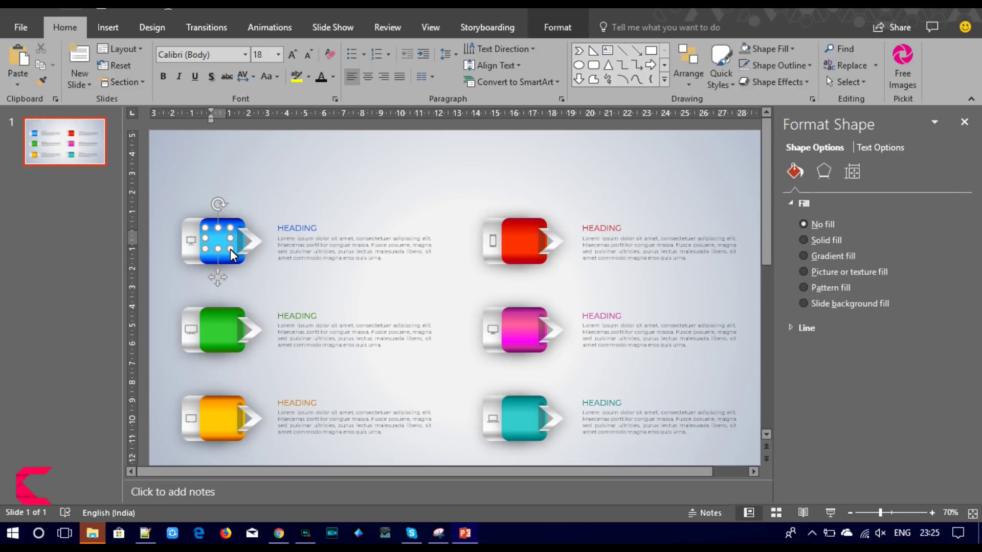
{"action": "type", "text": "01"}
{"action": "key", "text": "ctrl+a"}
Format the 01 as bold white Agency FB at size 28 and position it on the tab.
{"action": "left_click", "coordinate": [214, 55]}
{"action": "type", "text": "Eu"}
{"action": "key", "text": "Return"}
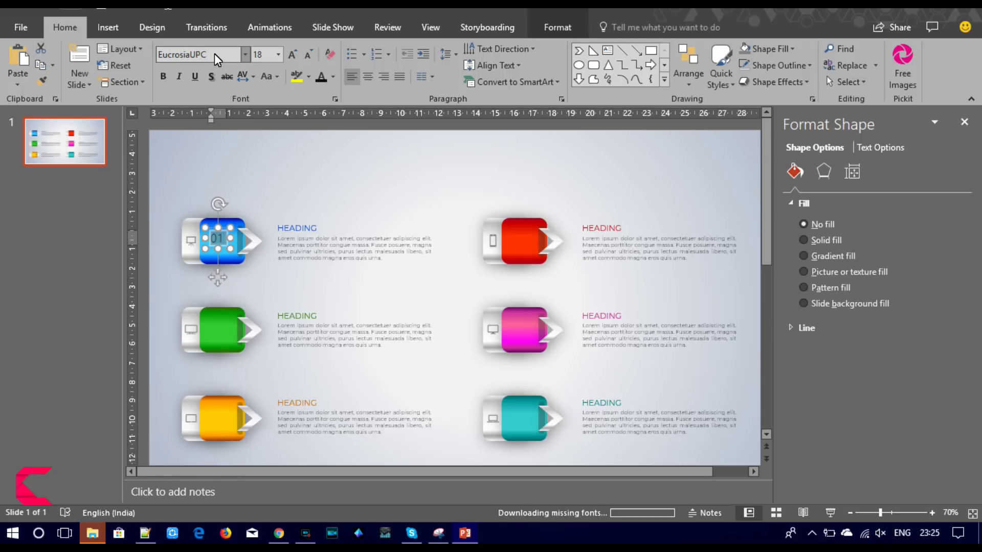
{"action": "left_click", "coordinate": [224, 55]}
{"action": "type", "text": "A"}
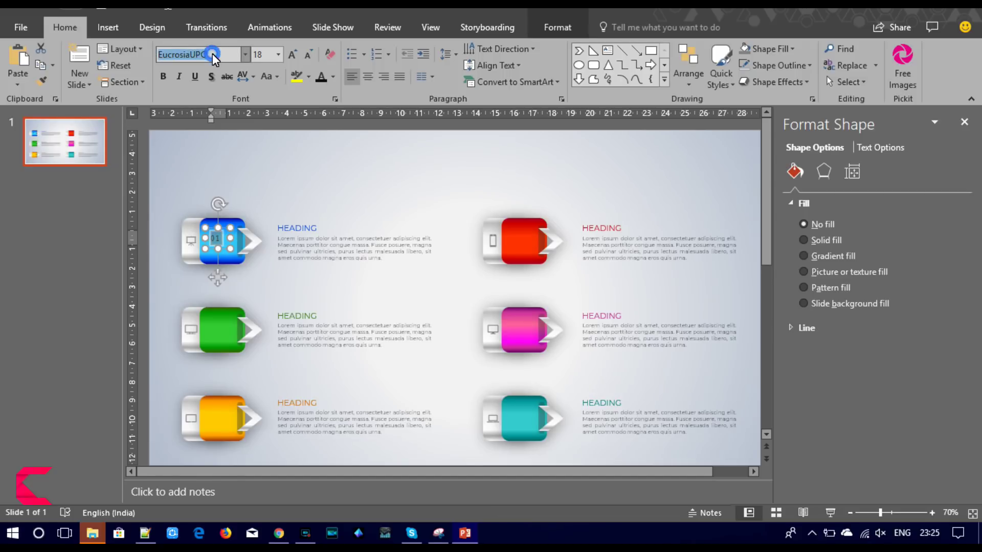
{"action": "type", "text": "gency FB"}
{"action": "key", "text": "Return"}
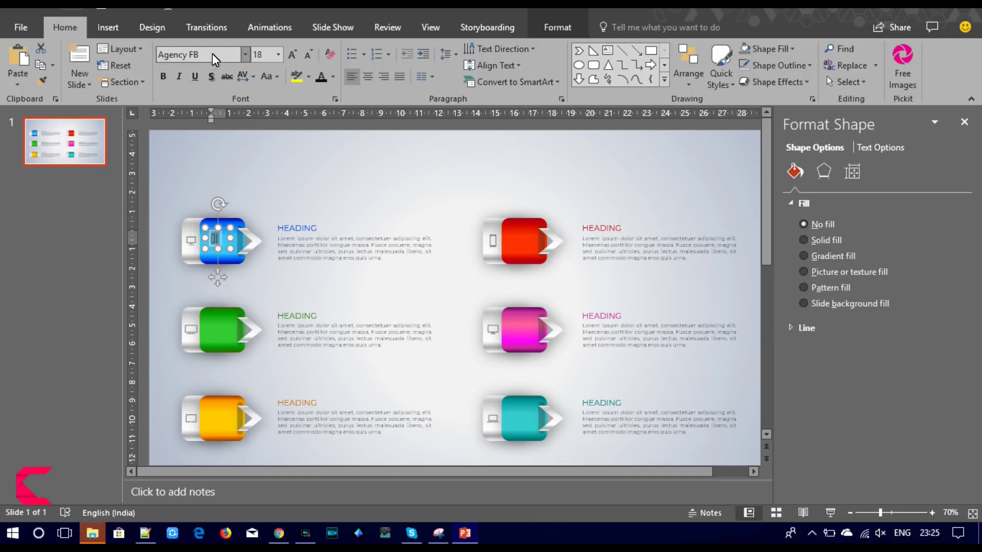
{"action": "left_click", "coordinate": [333, 77]}
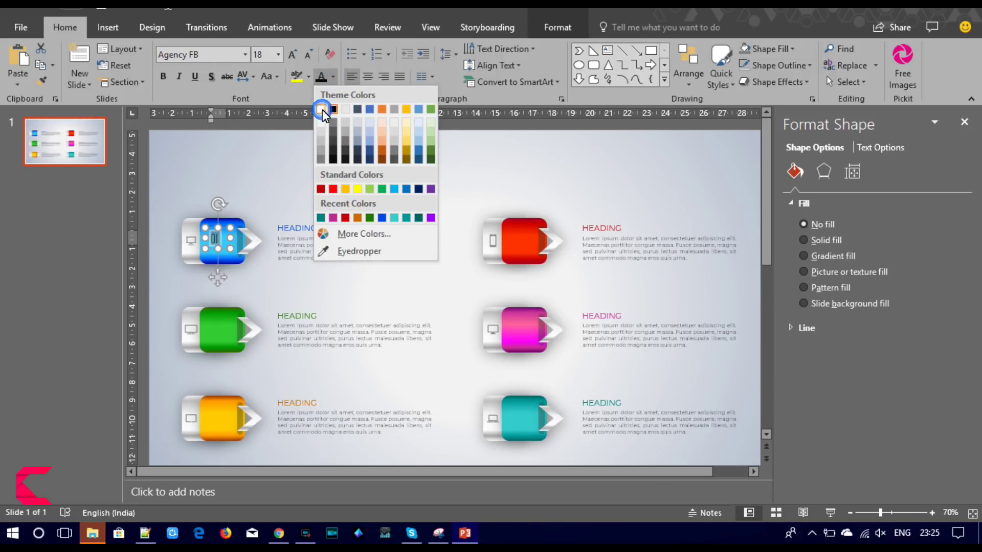
{"action": "left_click", "coordinate": [320, 109]}
{"action": "left_click", "coordinate": [162, 76]}
{"action": "left_click", "coordinate": [292, 54]}
{"action": "left_click", "coordinate": [292, 55]}
{"action": "left_click", "coordinate": [292, 55]}
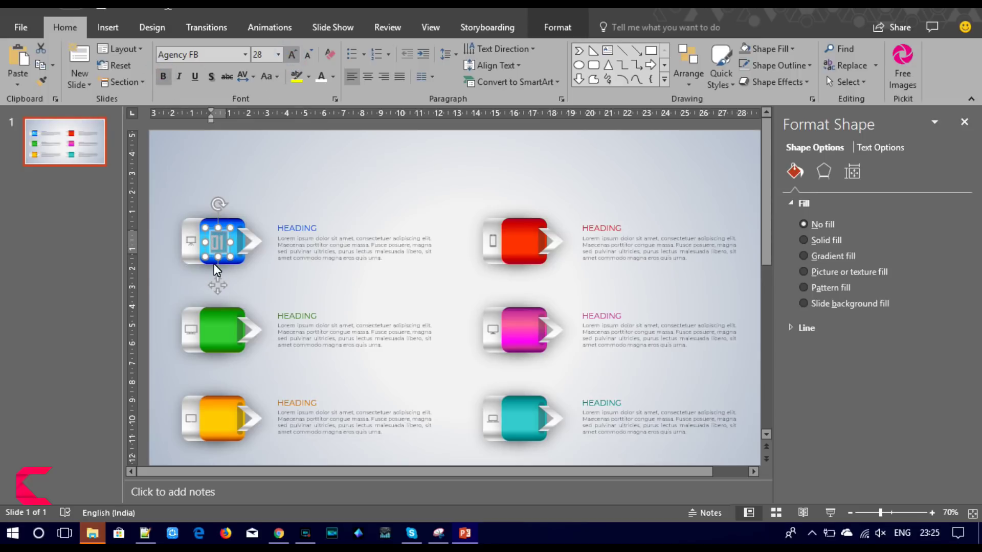
{"action": "left_click_drag", "start_coordinate": [238, 245], "coordinate": [240, 247]}
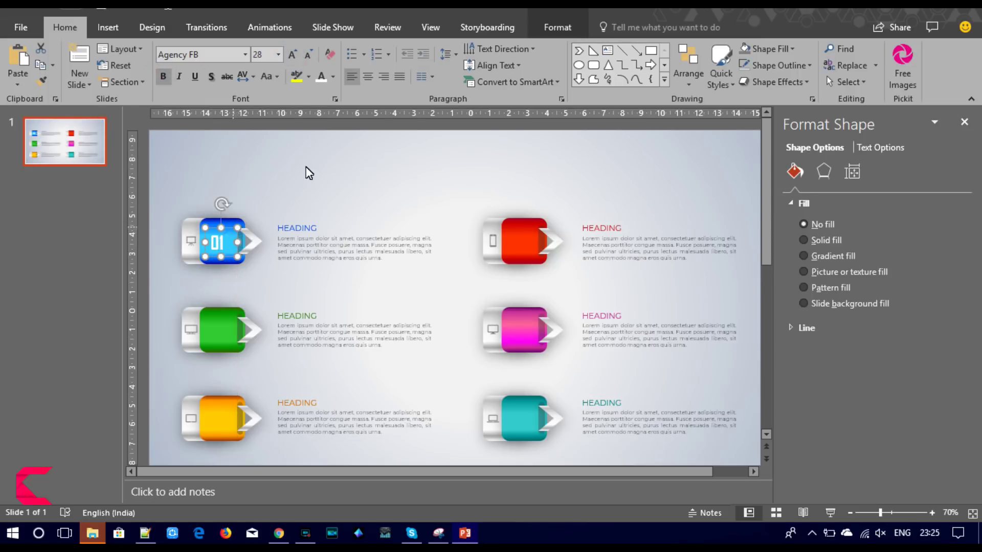
Centre the 01 text, enlarge it to size 32, and centre the label on the blue tab.
{"action": "left_click", "coordinate": [367, 77]}
{"action": "left_click_drag", "start_coordinate": [230, 232], "coordinate": [230, 233]}
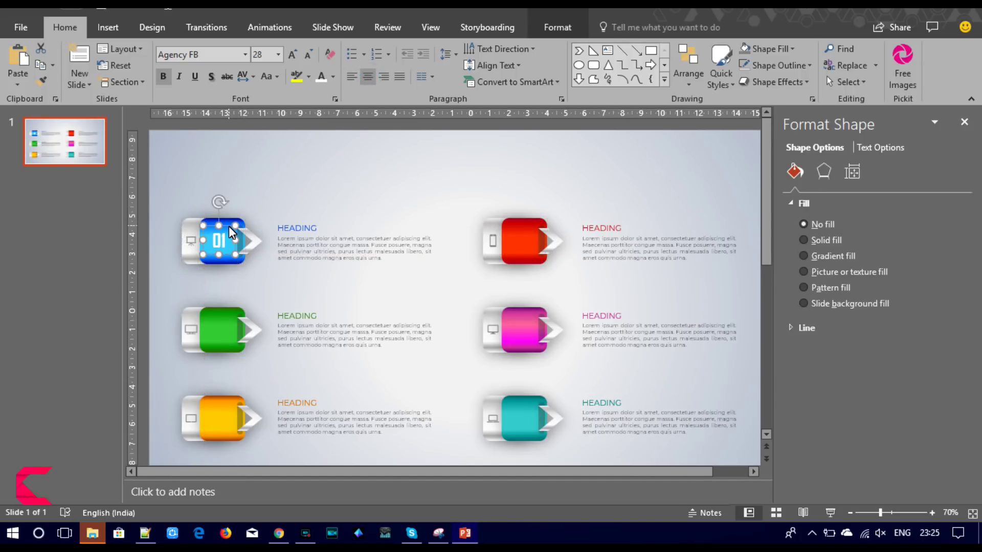
{"action": "left_click", "coordinate": [292, 55]}
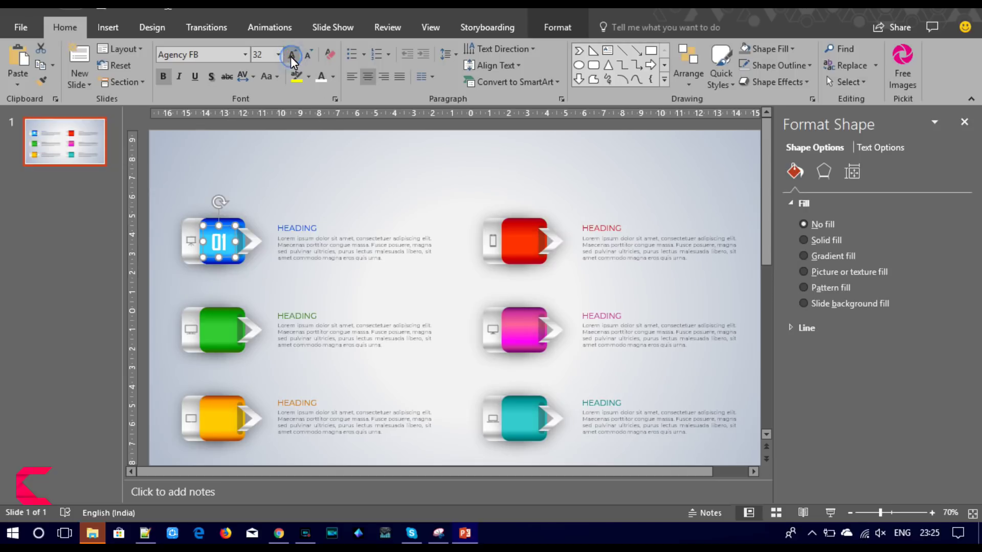
{"action": "left_click_drag", "start_coordinate": [227, 233], "coordinate": [227, 231]}
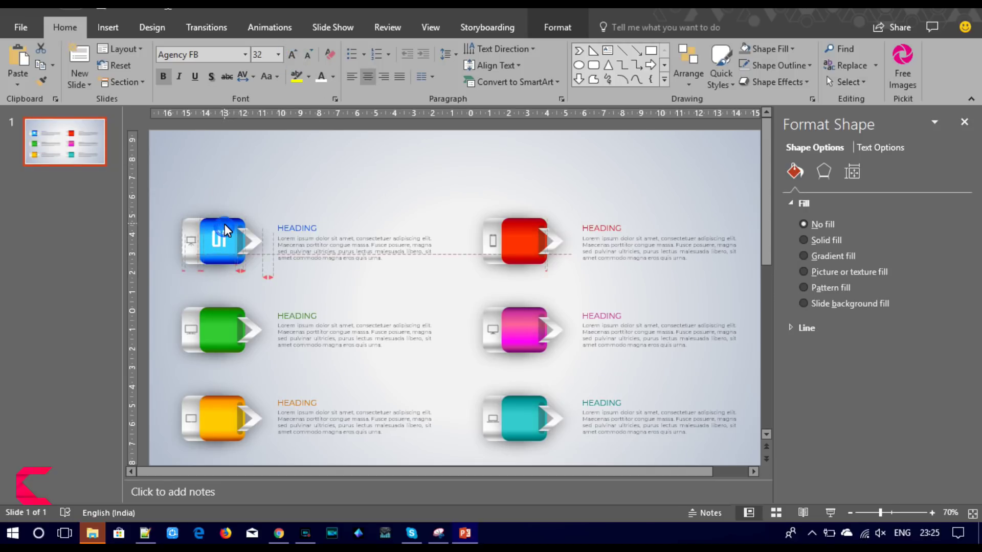
Copy the 01 label onto the green and yellow tabs.
{"action": "left_click_drag", "start_coordinate": [226, 231], "coordinate": [230, 405]}
{"action": "key", "text": "ctrl+v"}
{"action": "key", "text": "ctrl+v"}
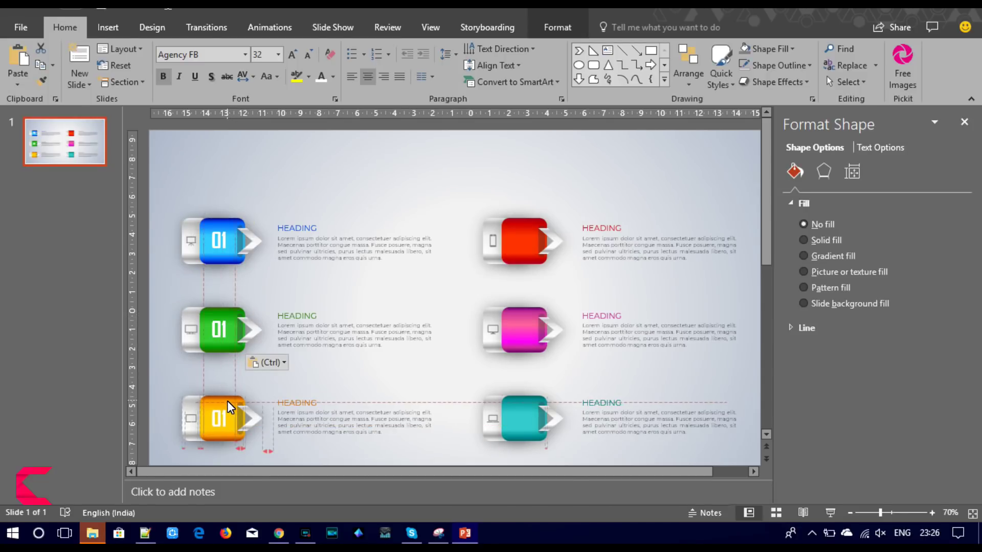
{"action": "left_click_drag", "start_coordinate": [230, 406], "coordinate": [230, 406]}
Centre-align the three labels, distribute them vertically, and duplicate them.
{"action": "left_click", "coordinate": [221, 335], "text": "shift"}
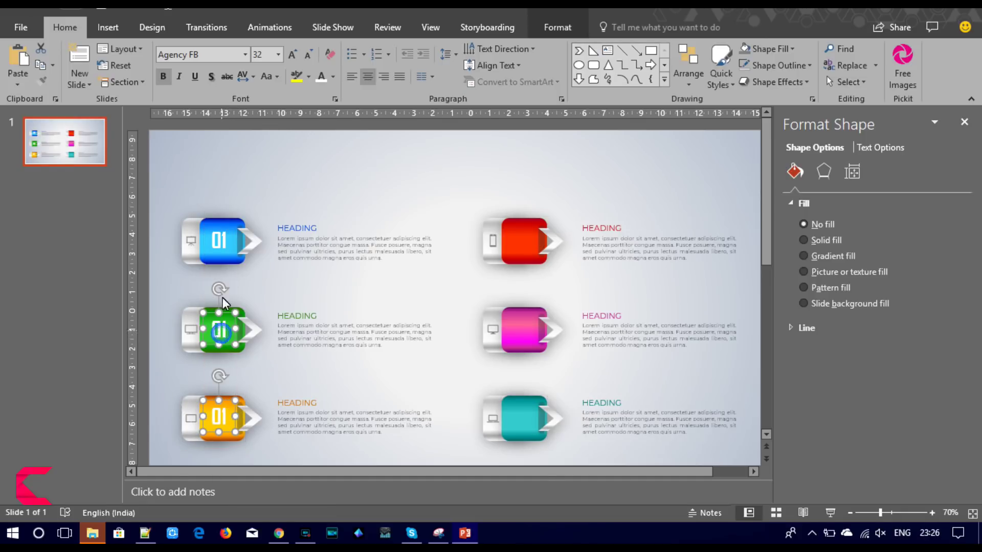
{"action": "left_click", "coordinate": [221, 243], "text": "shift"}
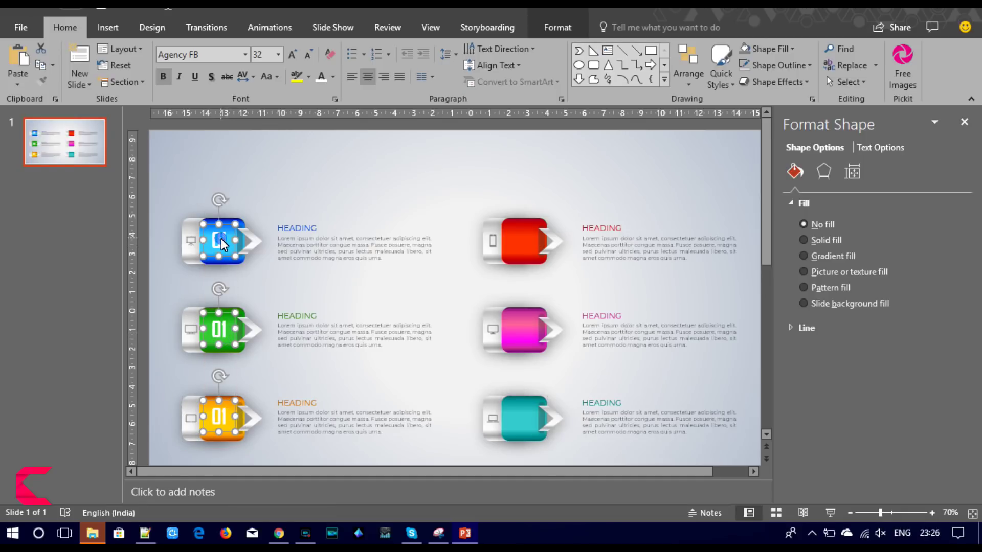
{"action": "left_click", "coordinate": [557, 27]}
{"action": "left_click", "coordinate": [736, 49]}
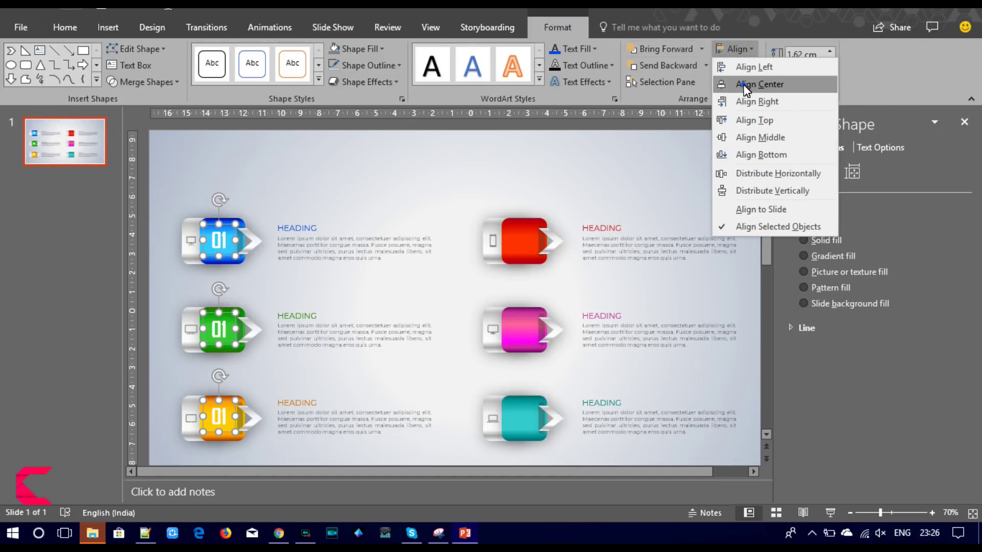
{"action": "left_click", "coordinate": [748, 85]}
{"action": "left_click", "coordinate": [722, 49]}
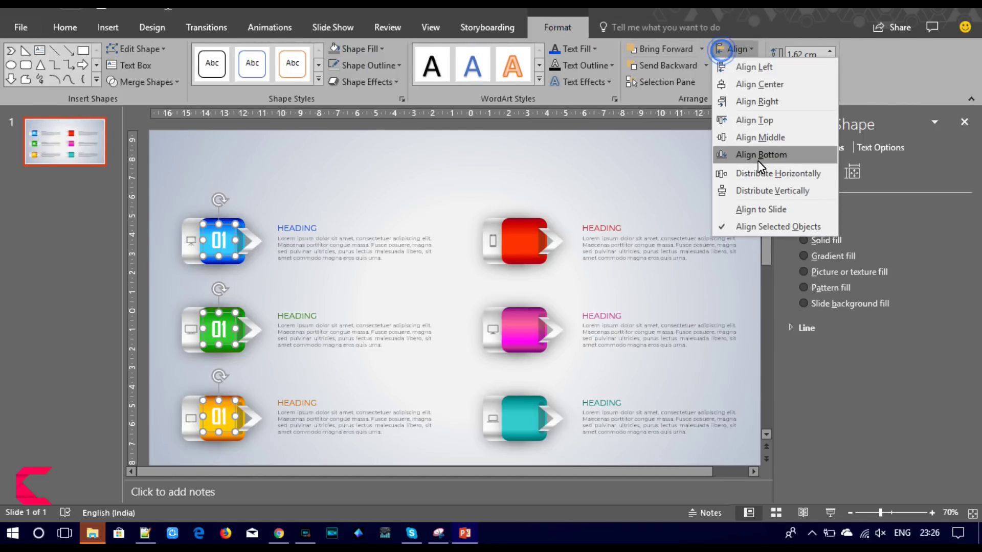
{"action": "left_click", "coordinate": [757, 192]}
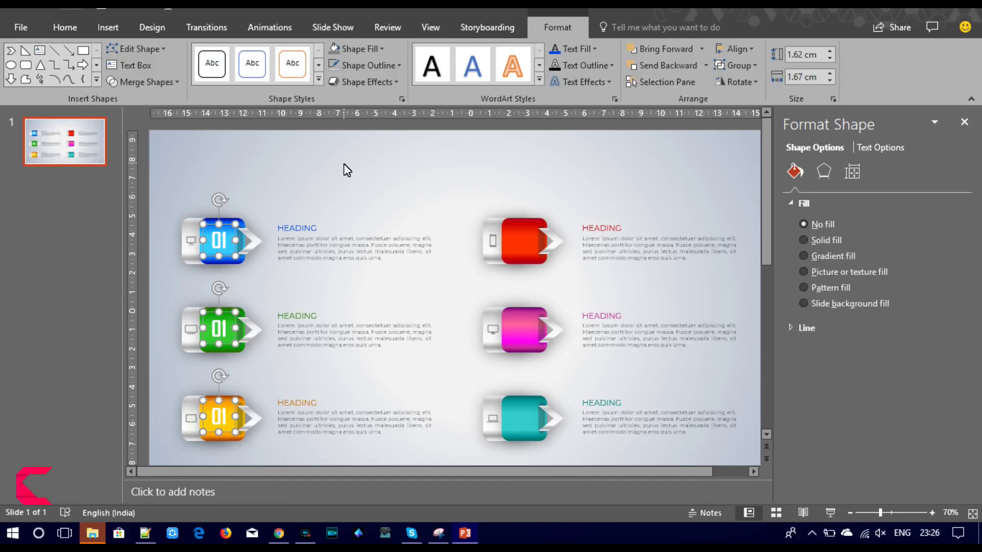
{"action": "key", "text": "ctrl+v"}
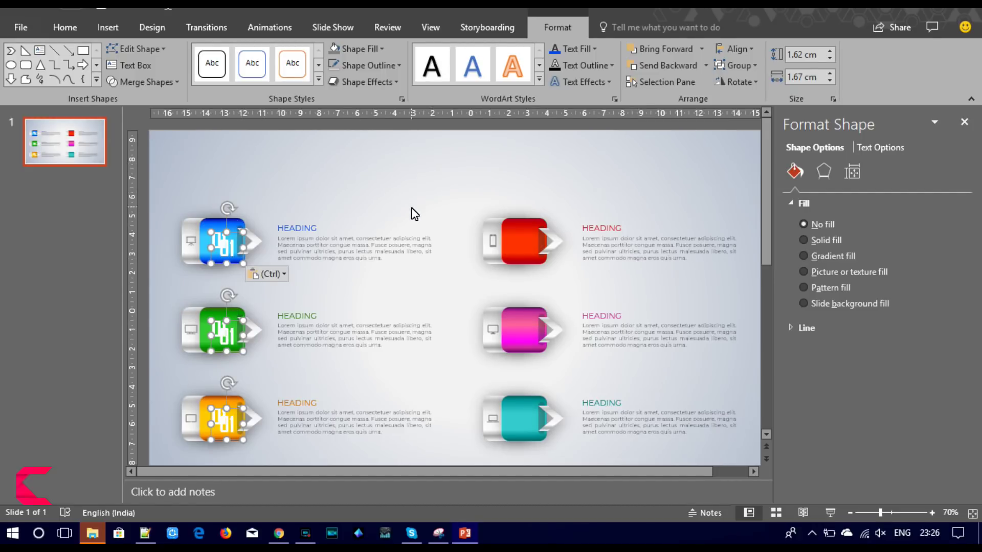
Move the pasted labels onto the right-column tabs and renumber green 02, yellow 03, red 04.
{"action": "left_click_drag", "start_coordinate": [232, 233], "coordinate": [526, 225]}
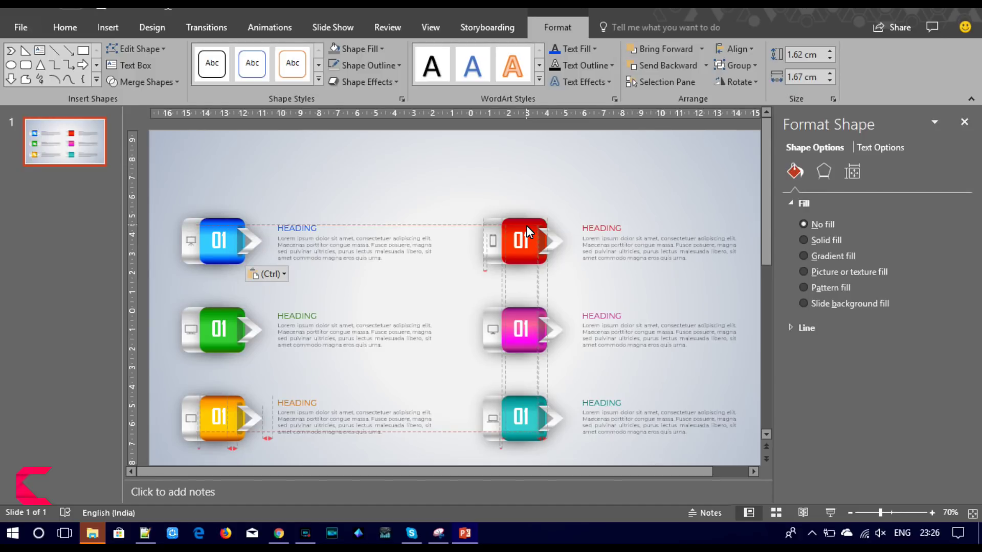
{"action": "left_click", "coordinate": [339, 182]}
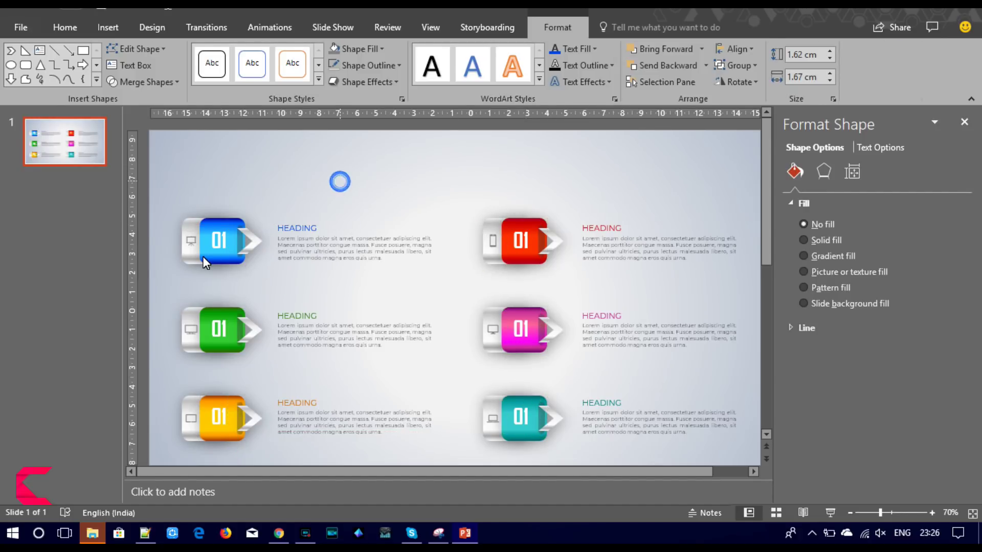
{"action": "left_click", "coordinate": [222, 324]}
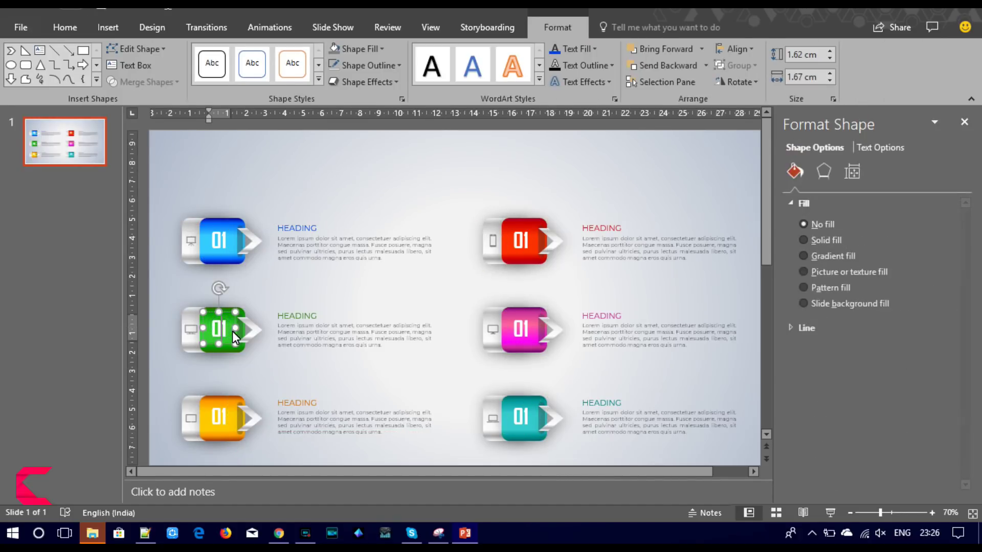
{"action": "type", "text": "02"}
{"action": "left_click", "coordinate": [240, 412]}
{"action": "type", "text": "03"}
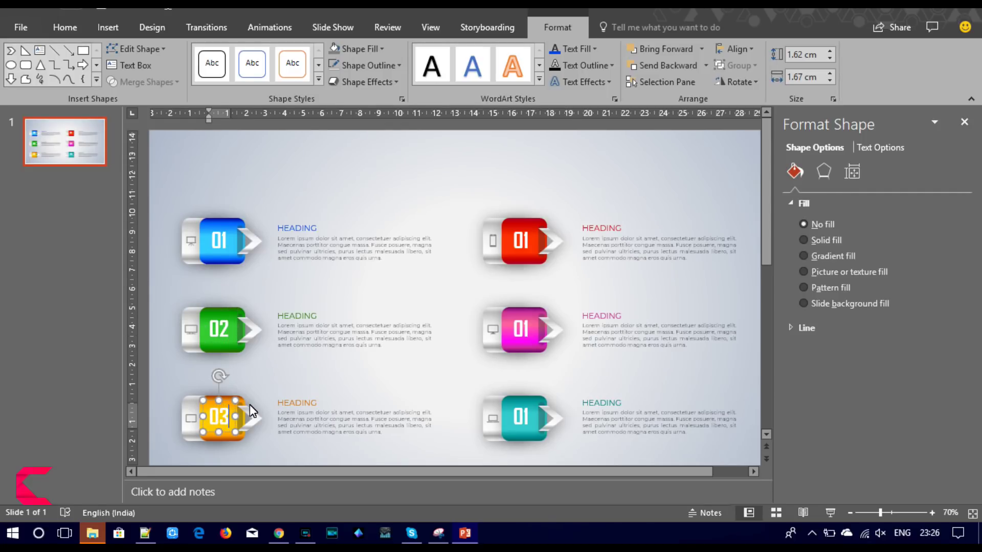
{"action": "left_click", "coordinate": [523, 240]}
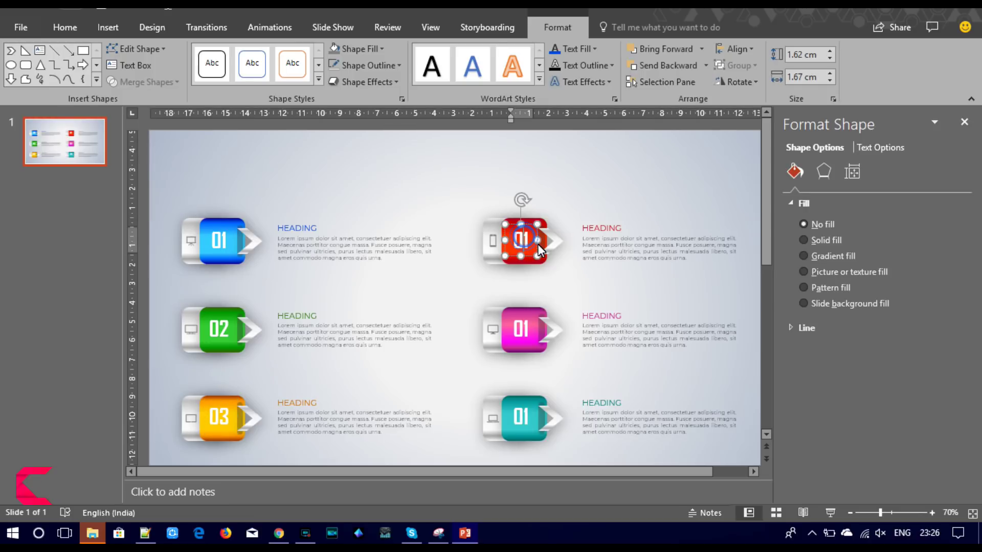
{"action": "type", "text": "04"}
{"action": "left_click", "coordinate": [527, 322]}
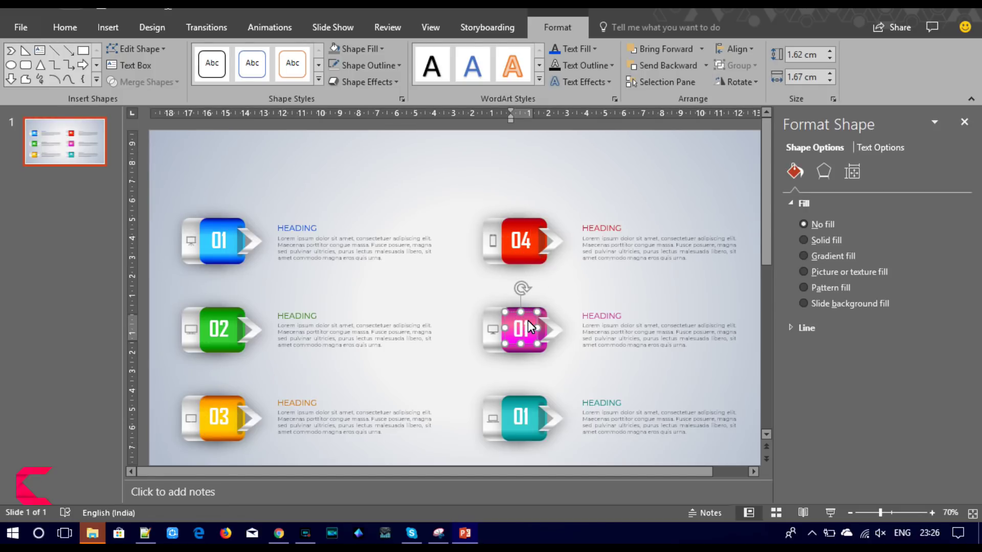
{"action": "type", "text": "05"}
{"action": "left_click", "coordinate": [523, 418]}
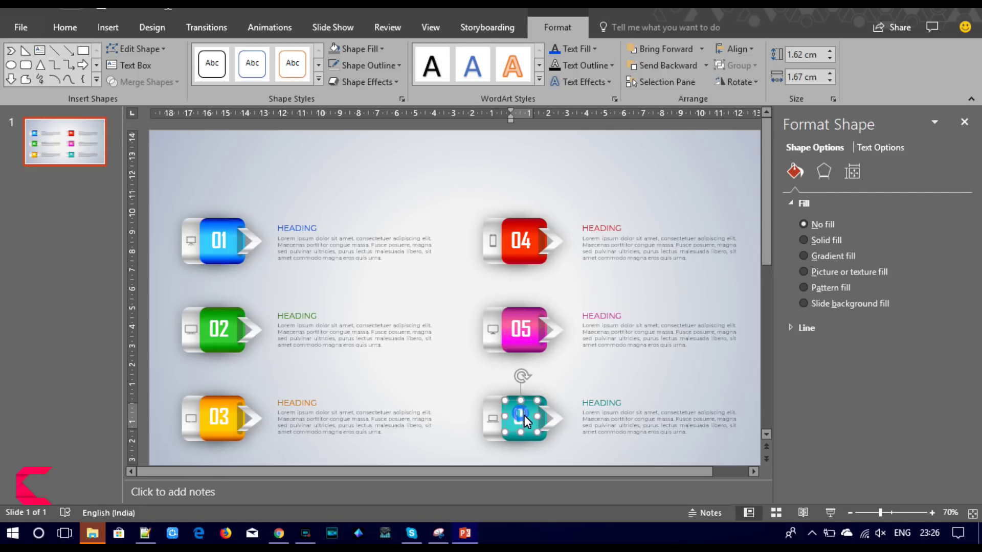